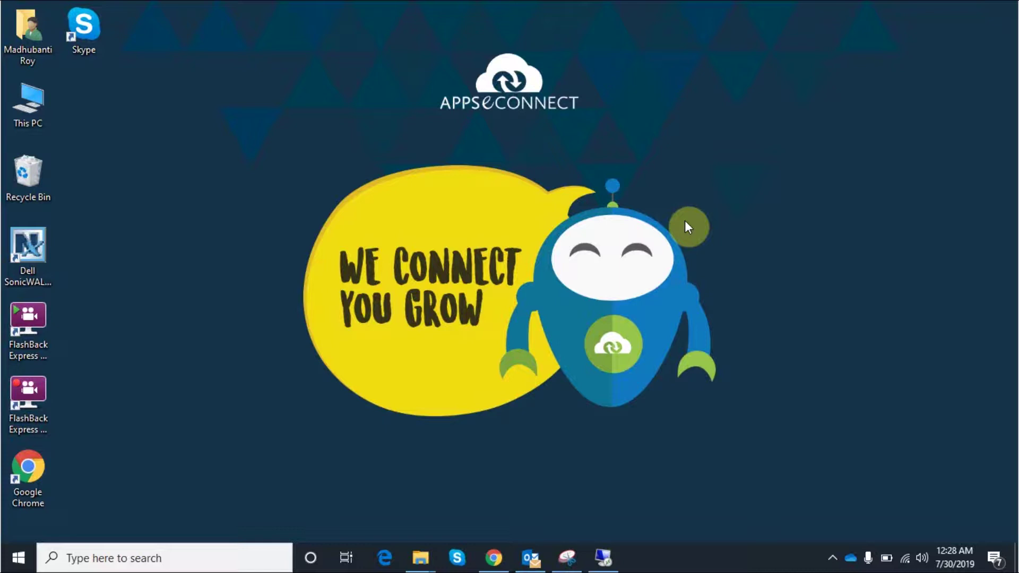
# Open the Zoho CRM Accounts list in Chrome and start a new account
pyautogui.click(496, 559)
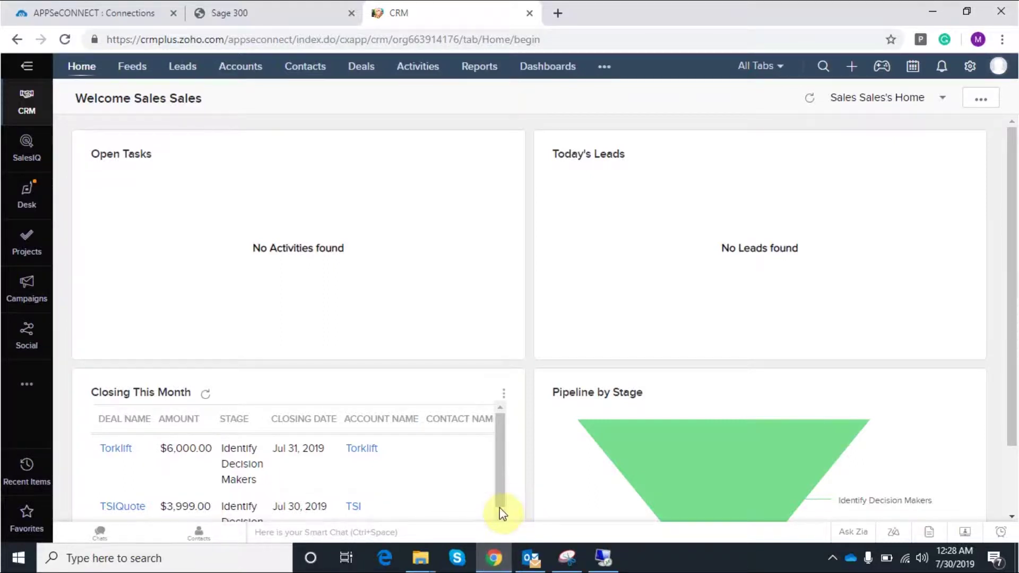
pyautogui.click(244, 76)
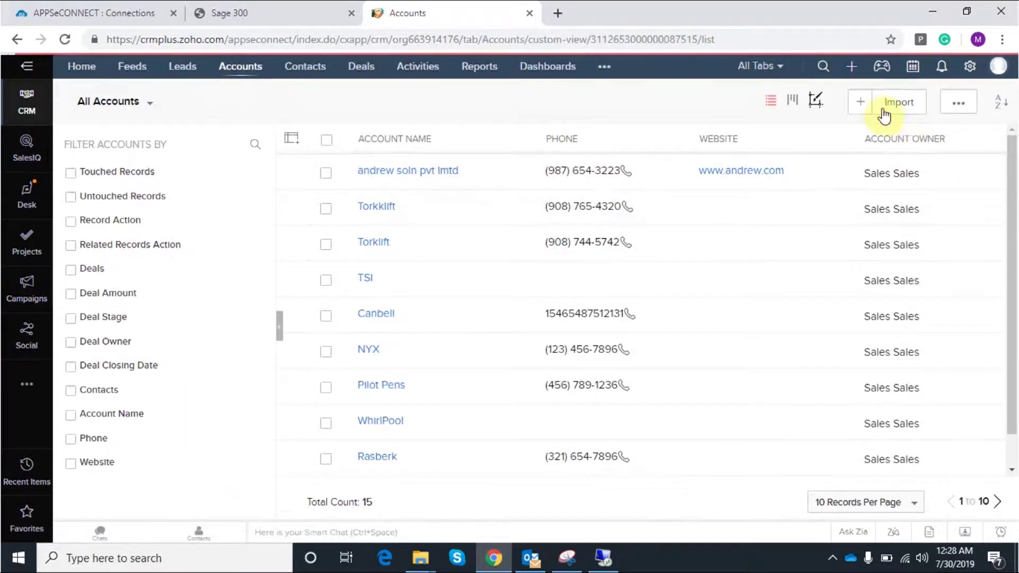
pyautogui.click(866, 102)
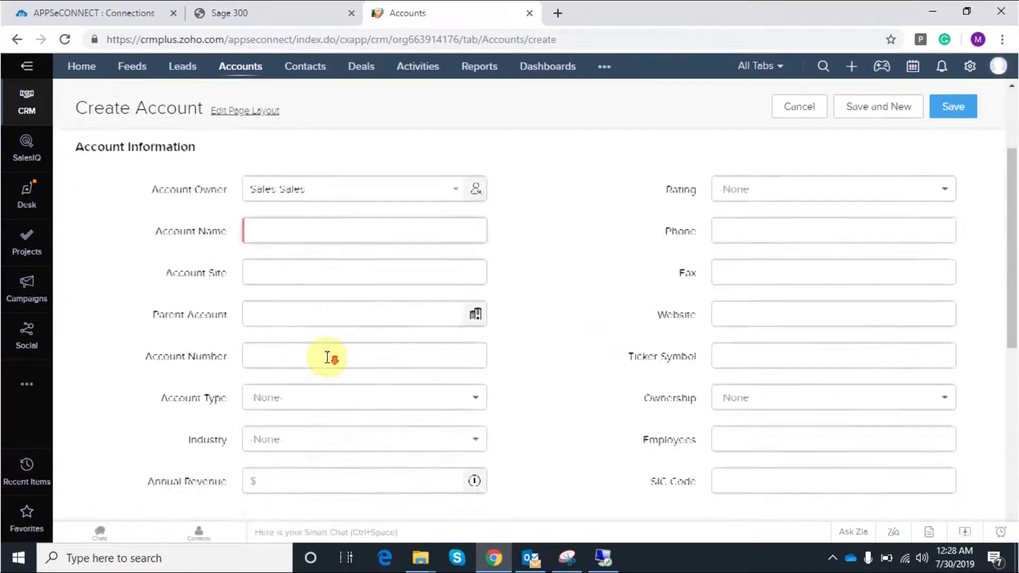
# Enter the account name Arnold Solution and fill the phone from the saved suggestion
pyautogui.scroll(-1, 328, 357)
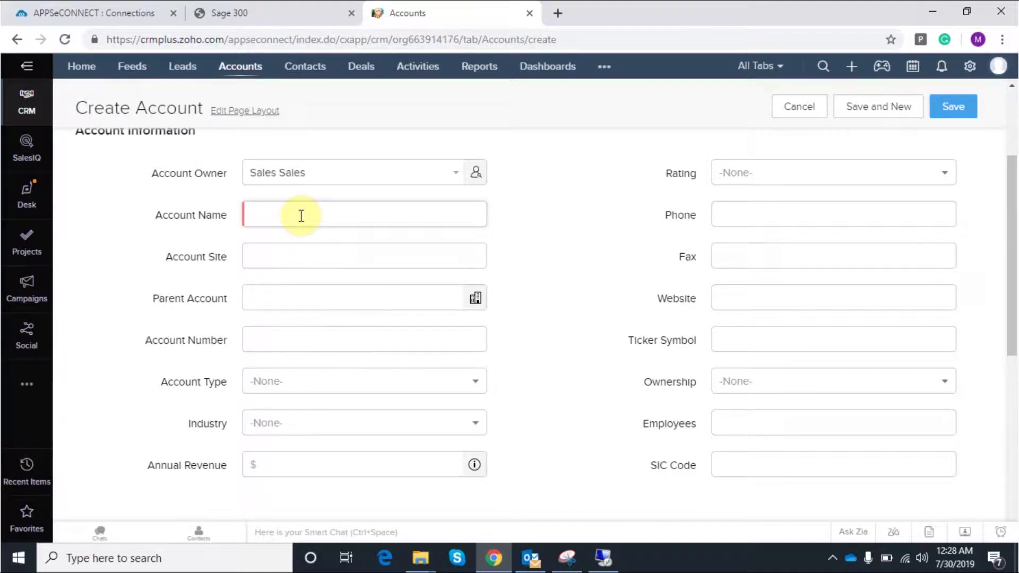
pyautogui.click(289, 362)
pyautogui.write('Arnold Solution')
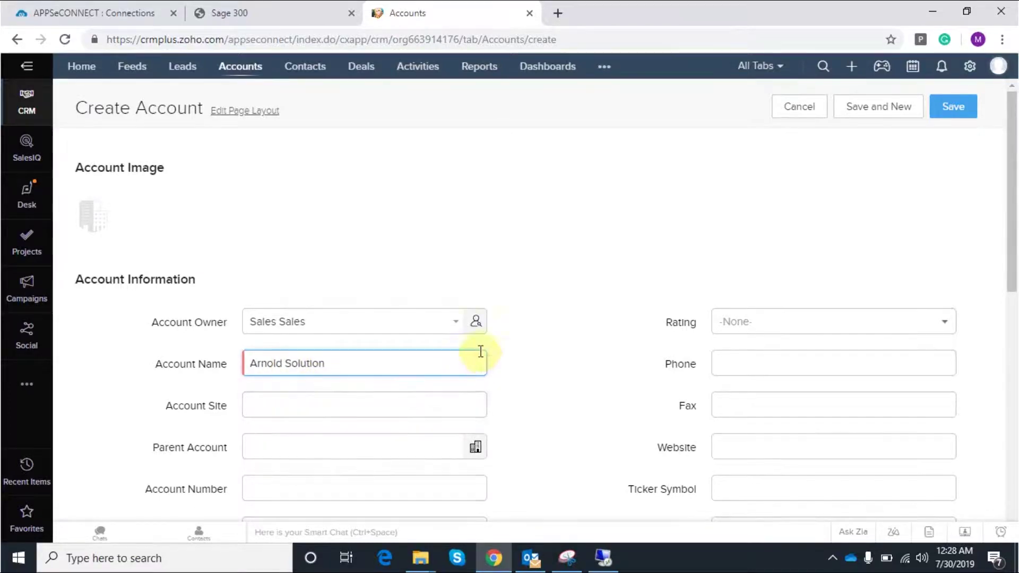
pyautogui.click(771, 367)
pyautogui.click(769, 387)
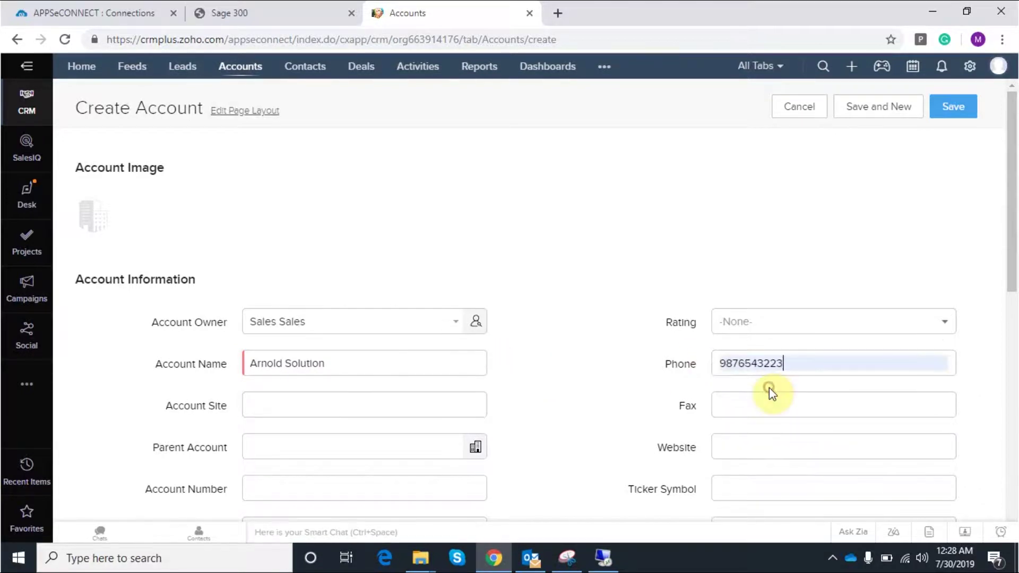
# Set the account rating to Active and the account type to Customer
pyautogui.scroll(-1, 640, 340)
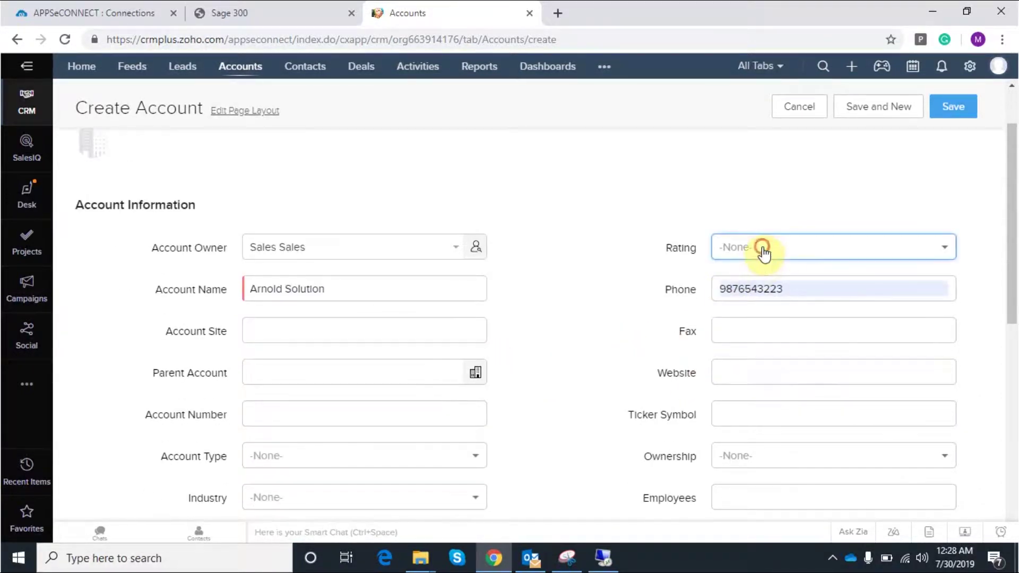
pyautogui.click(764, 254)
pyautogui.click(778, 322)
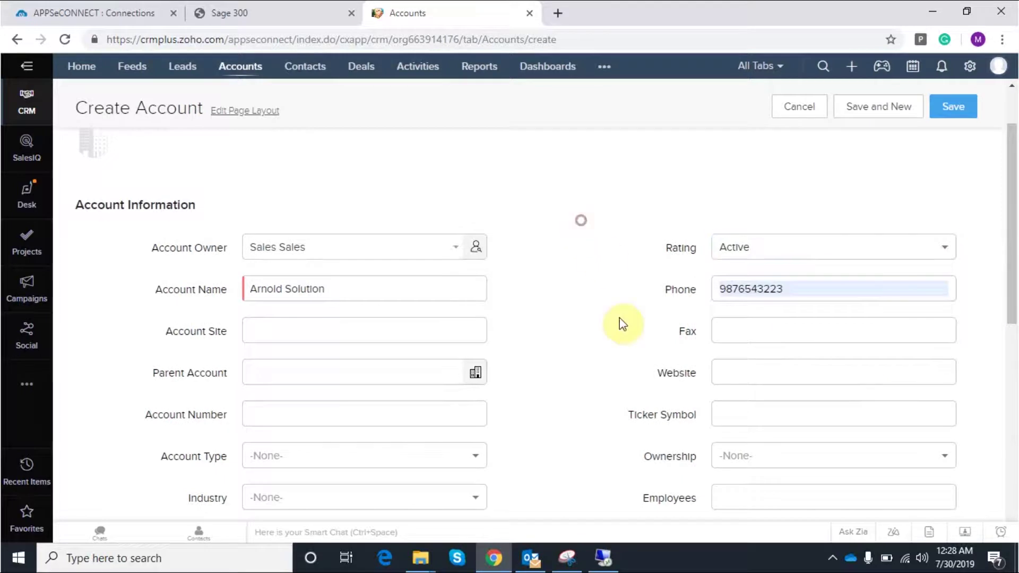
pyautogui.scroll(-1, 462, 340)
pyautogui.scroll(-2, 354, 337)
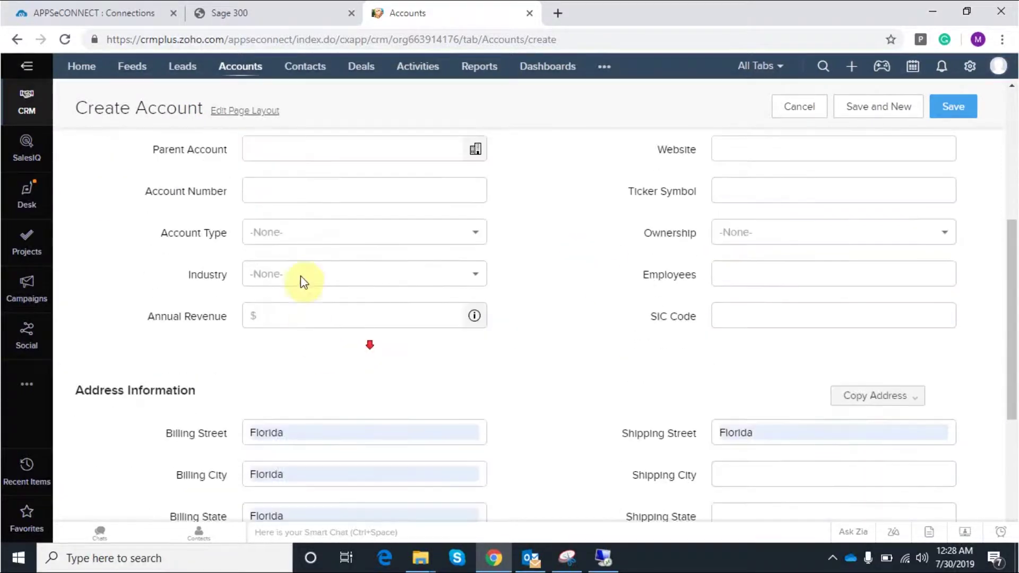
pyautogui.click(323, 230)
pyautogui.click(289, 356)
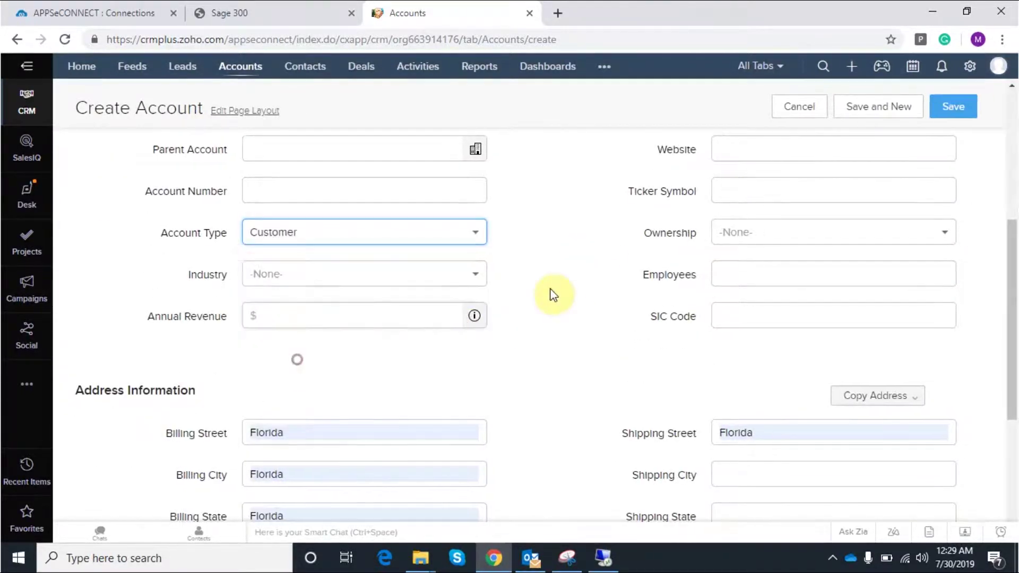
# Complete the Florida billing address and copy it into the shipping address
pyautogui.scroll(-2, 552, 422)
pyautogui.click(326, 419)
pyautogui.write('32008')
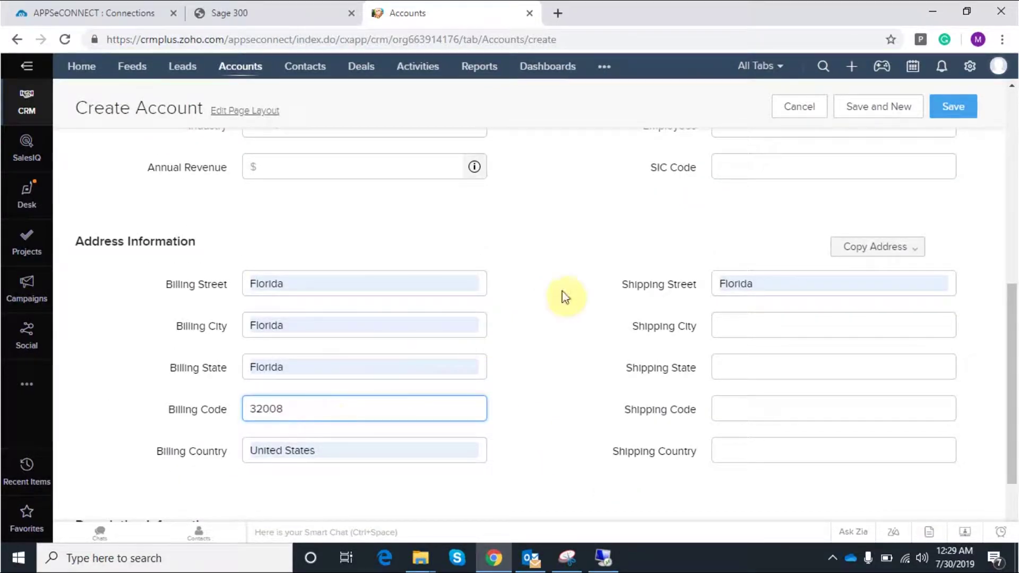
pyautogui.moveTo(562, 294); pyautogui.dragTo(605, 315)
pyautogui.click(587, 303)
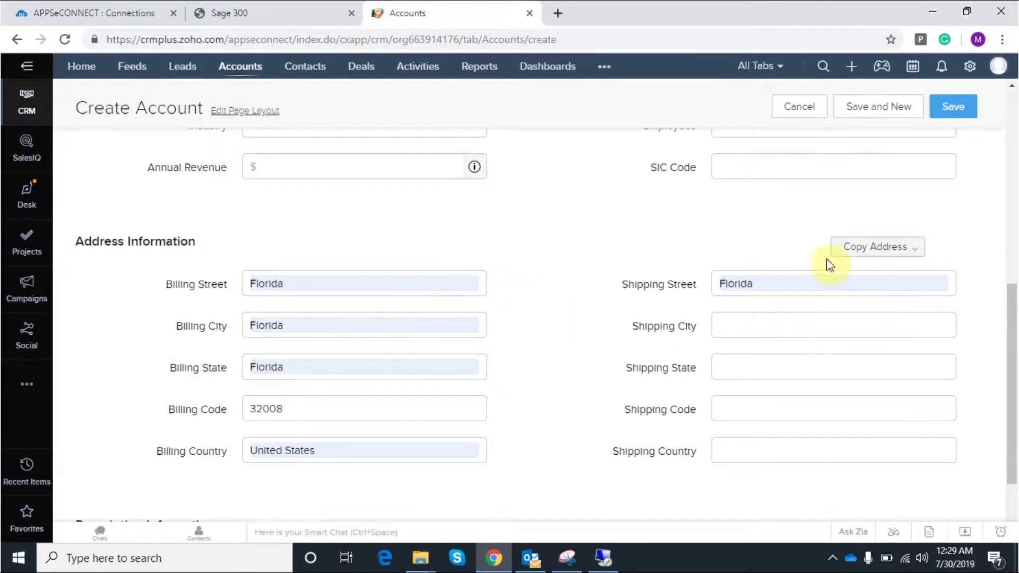
pyautogui.click(883, 246)
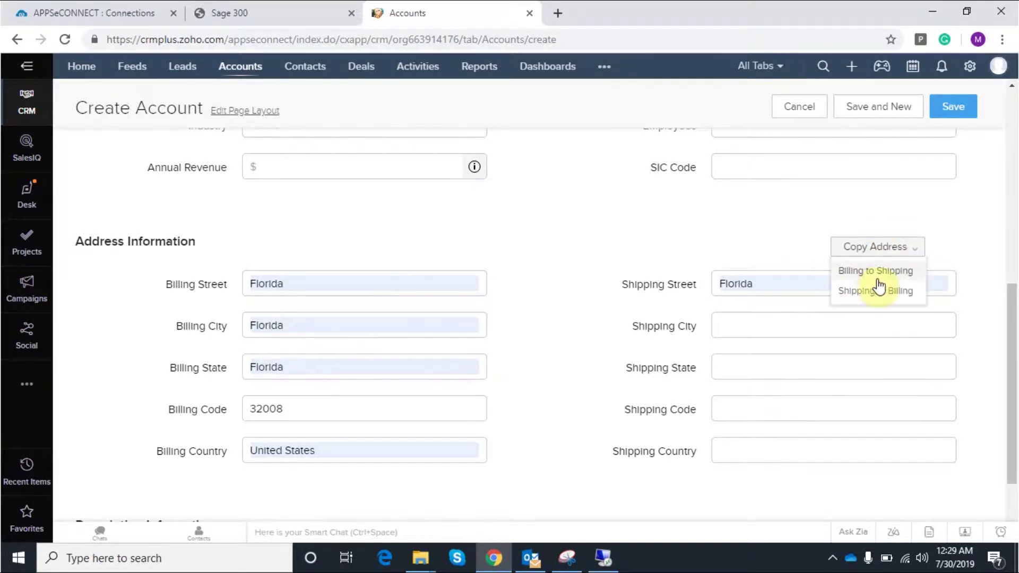
pyautogui.click(876, 269)
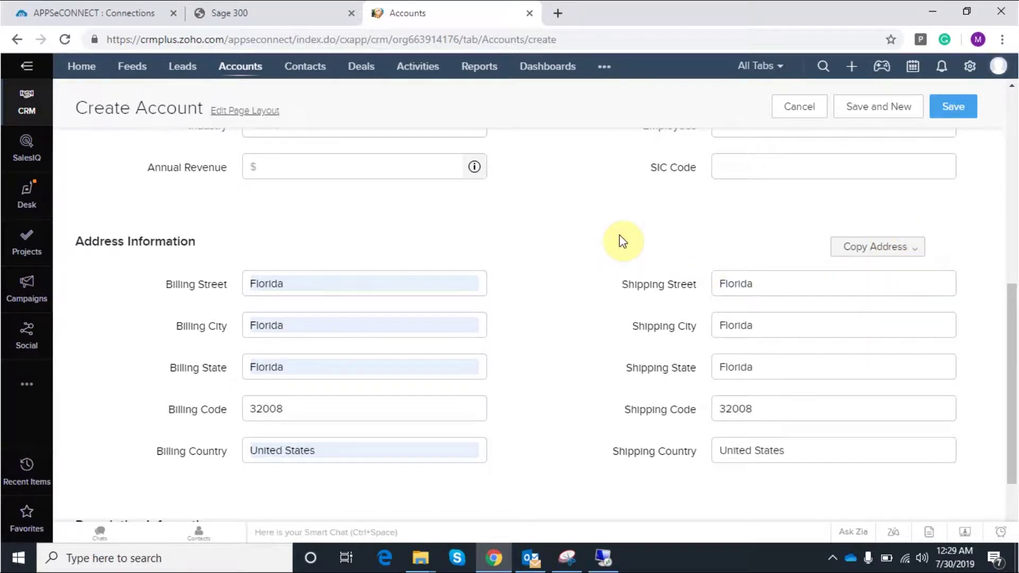
# Review the form and save the Arnold Solution account
pyautogui.scroll(7, 618, 471)
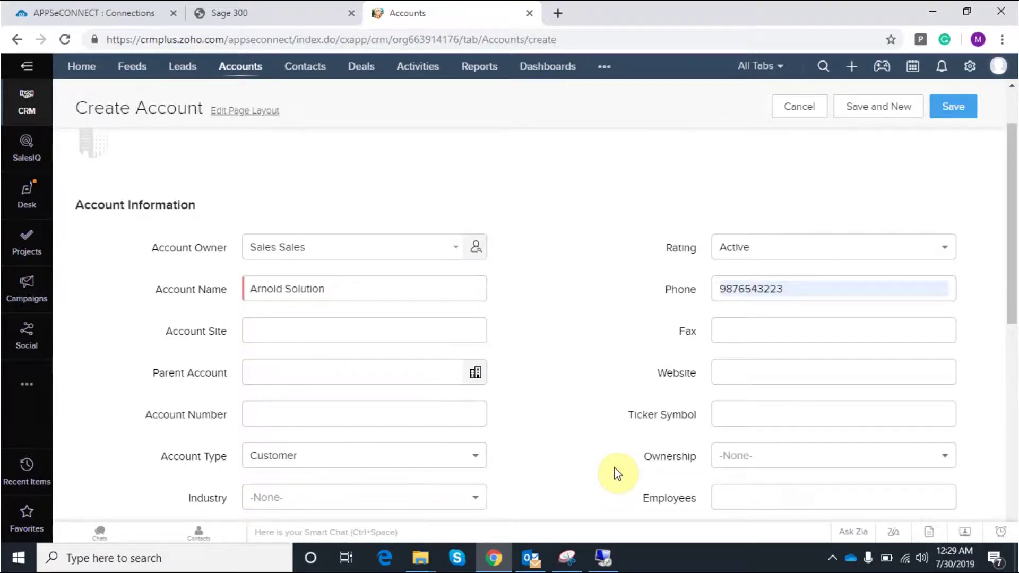
pyautogui.scroll(-9, 578, 378)
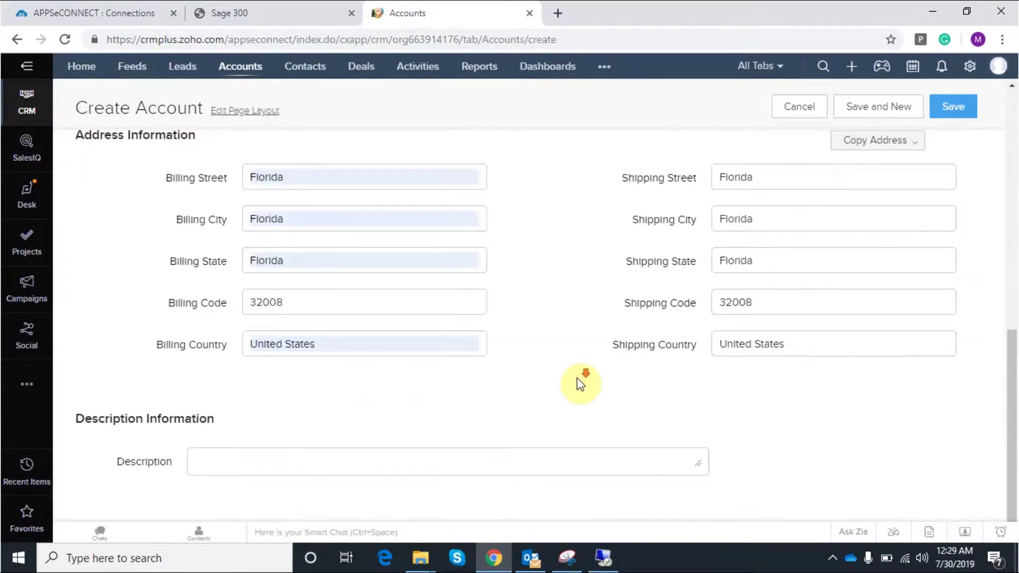
pyautogui.click(954, 106)
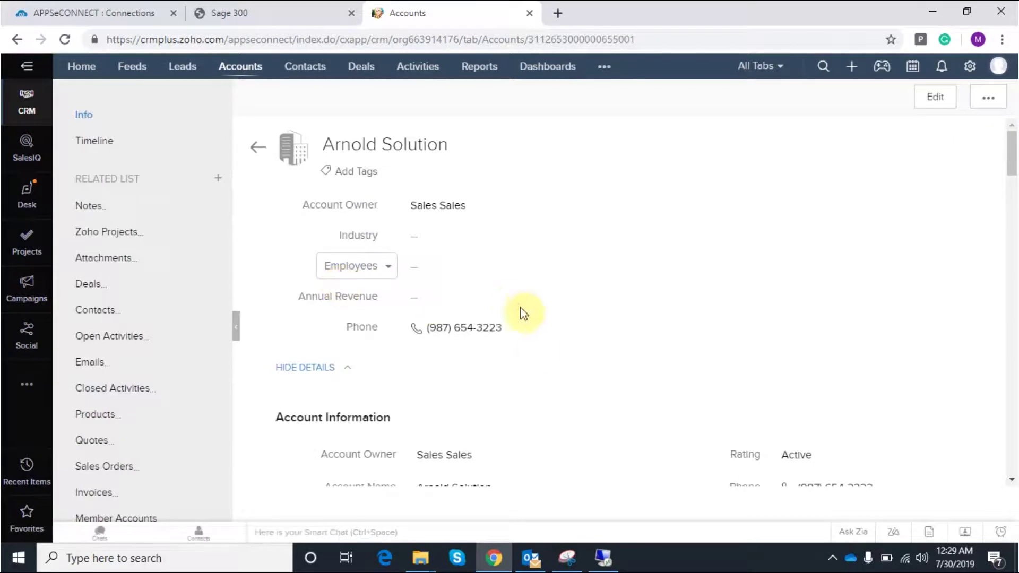
# From the saved account's Contacts related list, start a new linked contact
pyautogui.scroll(-8, 385, 391)
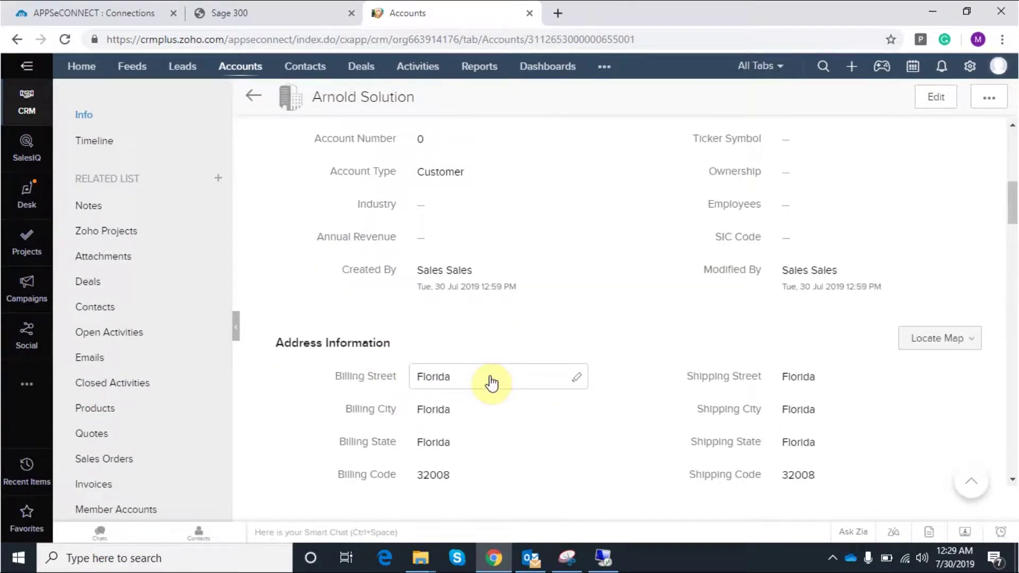
pyautogui.scroll(-10, 492, 382)
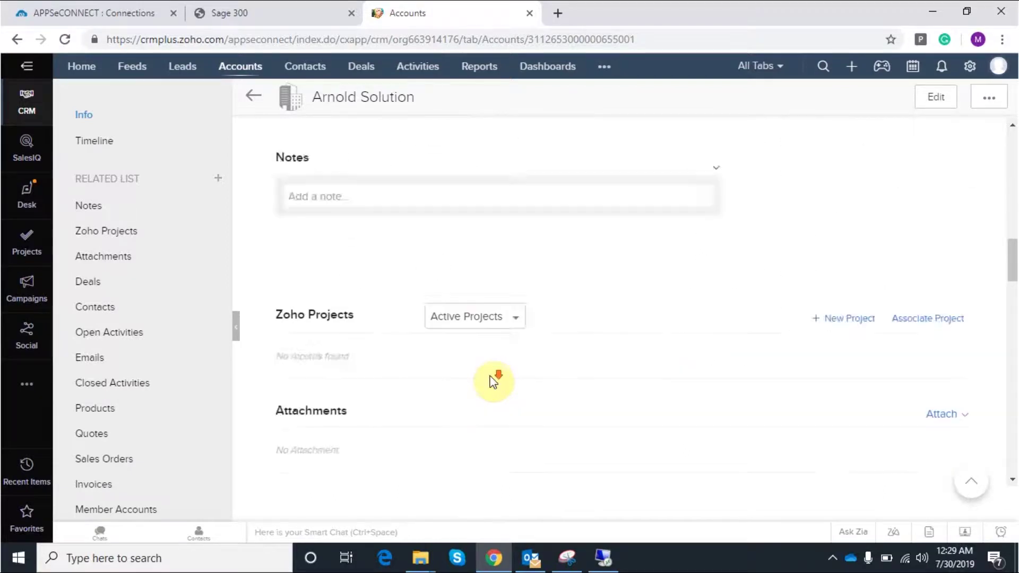
pyautogui.scroll(-4, 494, 381)
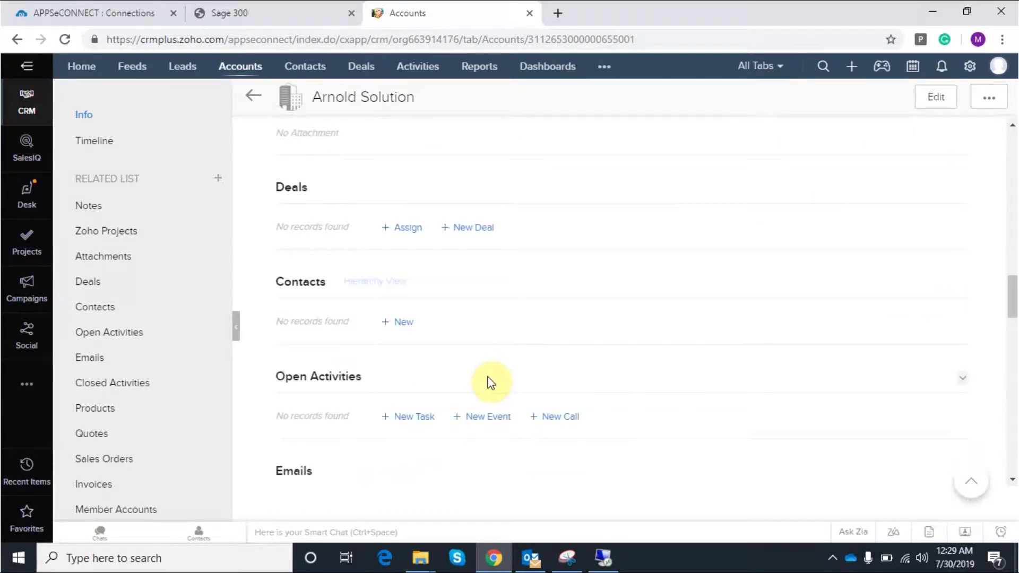
pyautogui.click(396, 322)
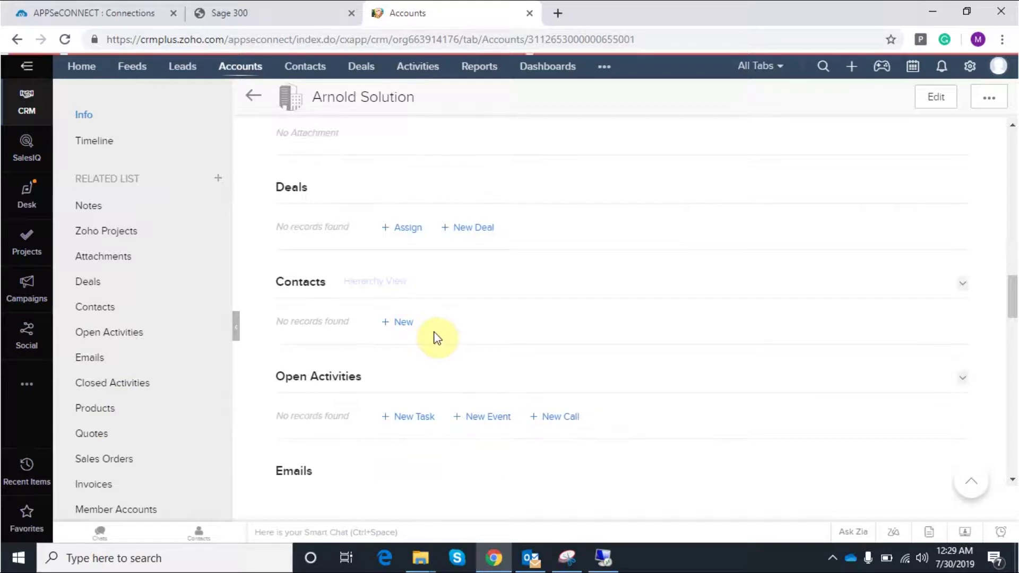
# Give the contact salutation Mr., fill the last name, and set lead source to Advertisement
pyautogui.click(269, 363)
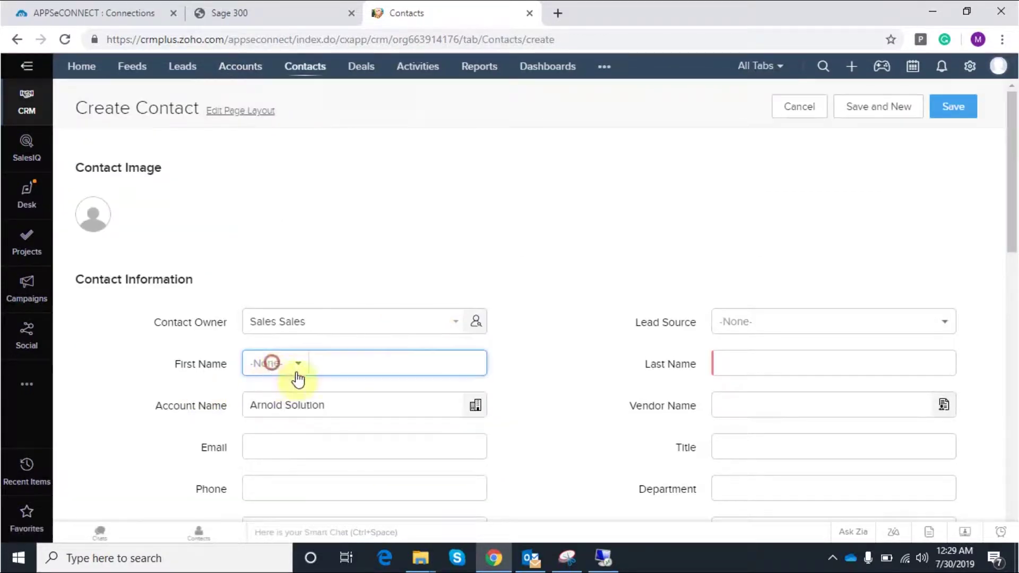
pyautogui.click(281, 209)
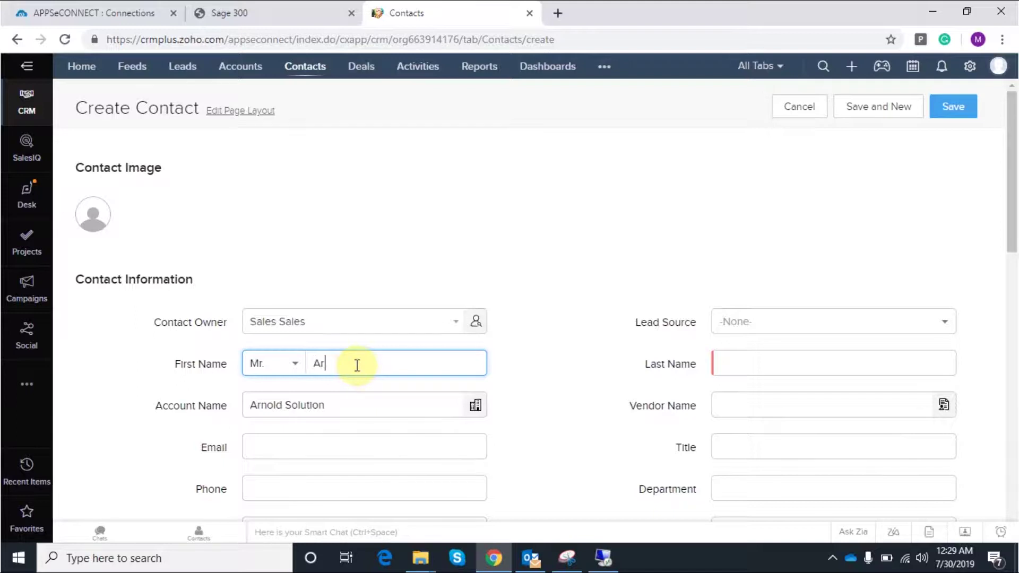
pyautogui.click(814, 363)
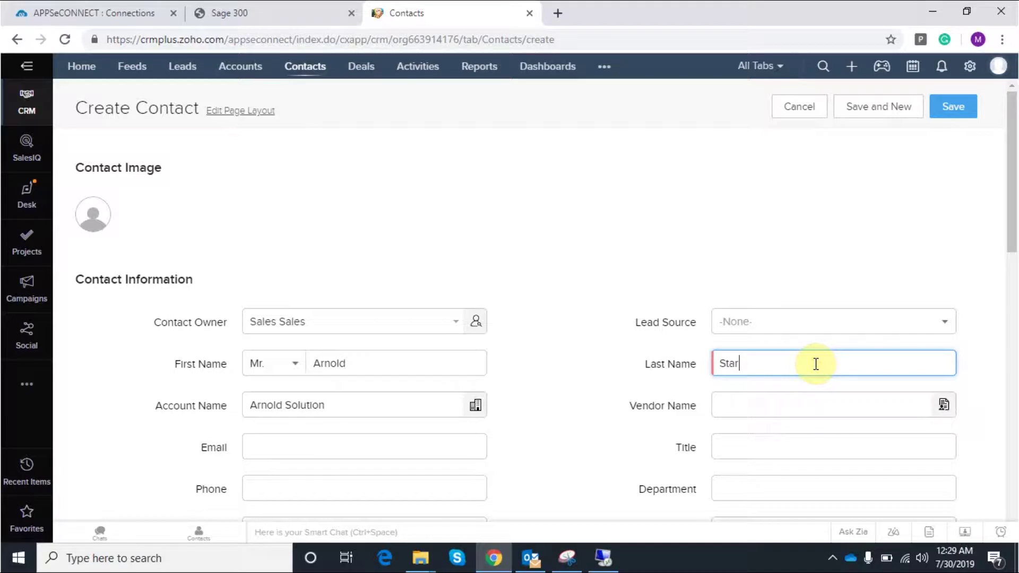
pyautogui.scroll(-4, 801, 358)
pyautogui.scroll(3, 801, 225)
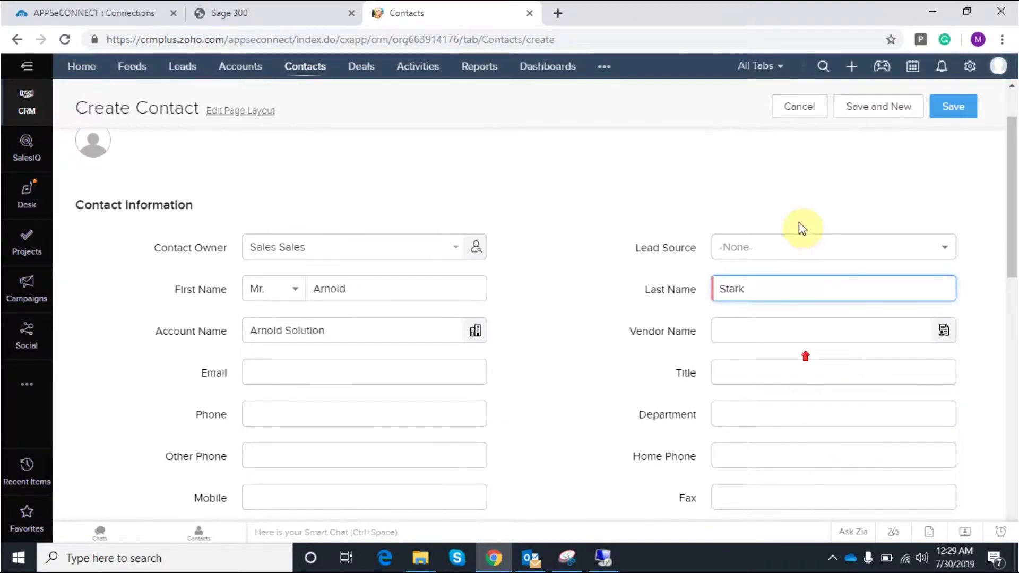
pyautogui.click(802, 248)
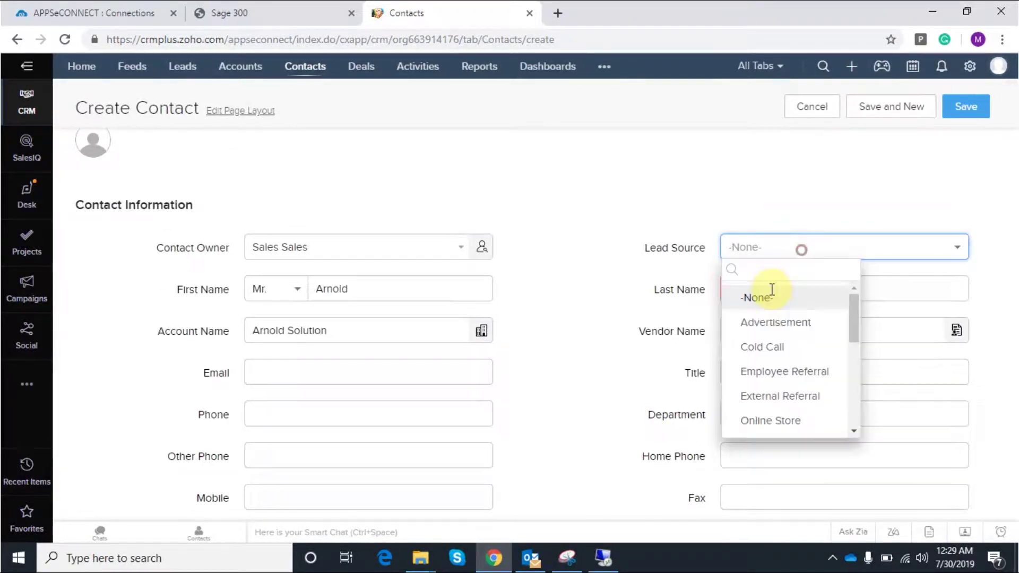
pyautogui.click(770, 322)
# Enter the contact's e-mail address, fixing a stray character
pyautogui.click(395, 371)
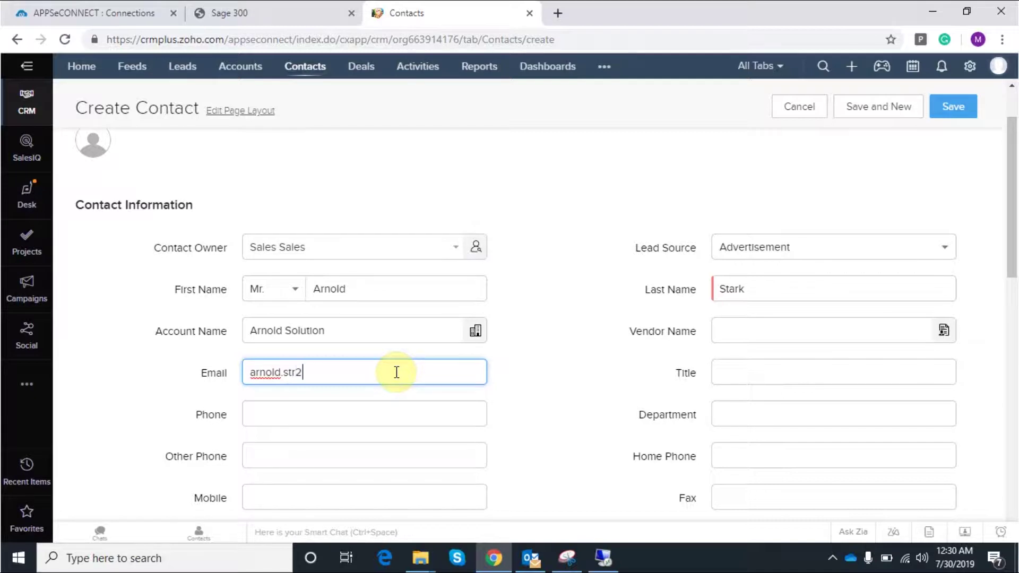
pyautogui.click(299, 372)
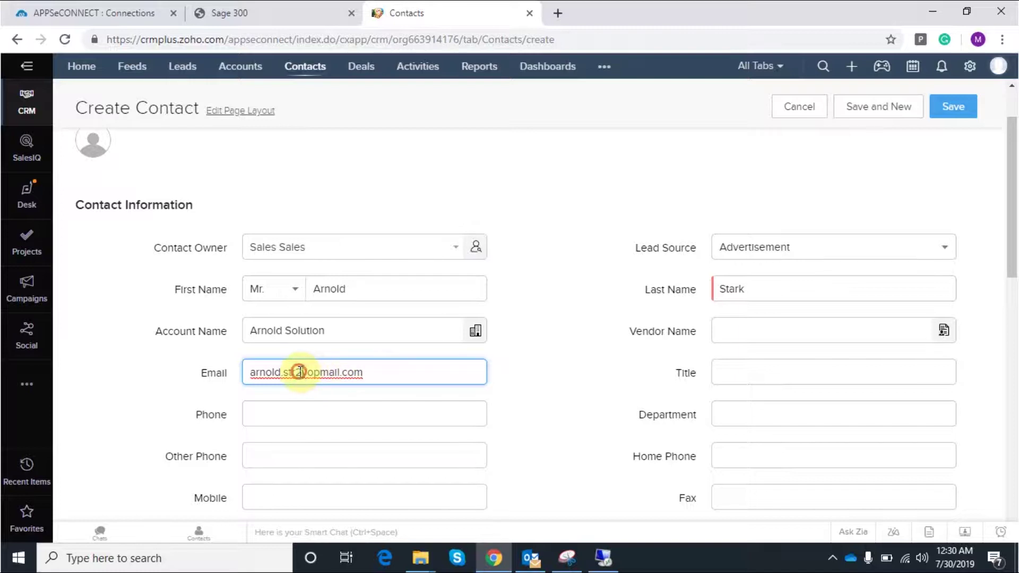
pyautogui.press('BackSpace')
pyautogui.write('@')
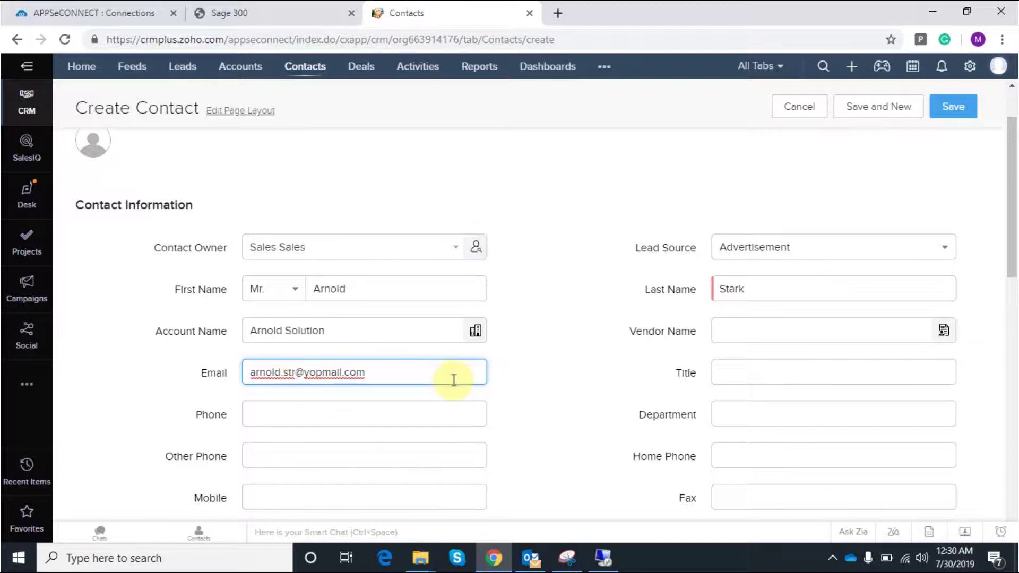
# Fill the contact's phone and mobile numbers from the saved suggestions
pyautogui.click(332, 416)
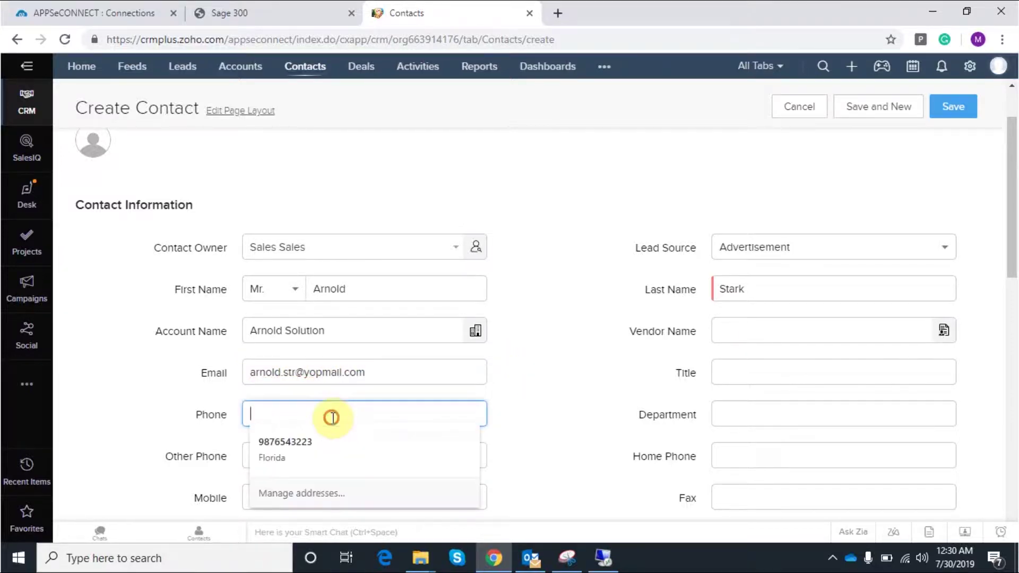
pyautogui.click(332, 439)
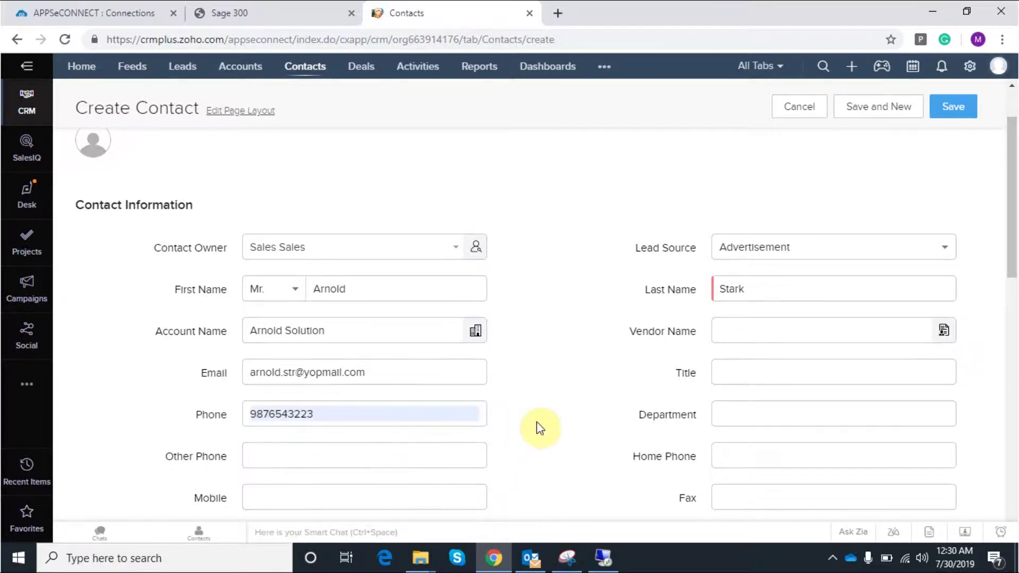
pyautogui.scroll(-3, 538, 427)
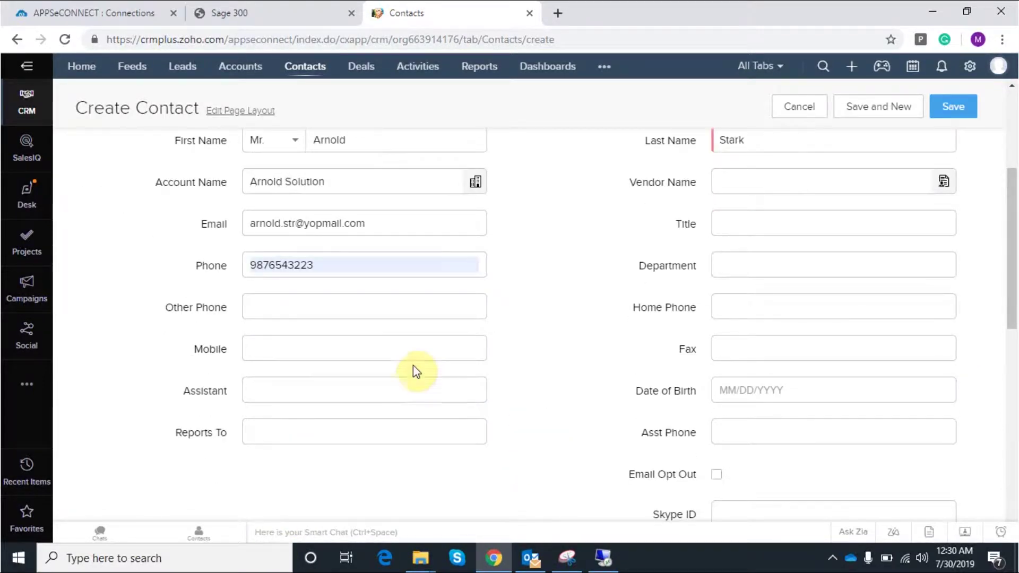
pyautogui.click(348, 348)
pyautogui.click(316, 391)
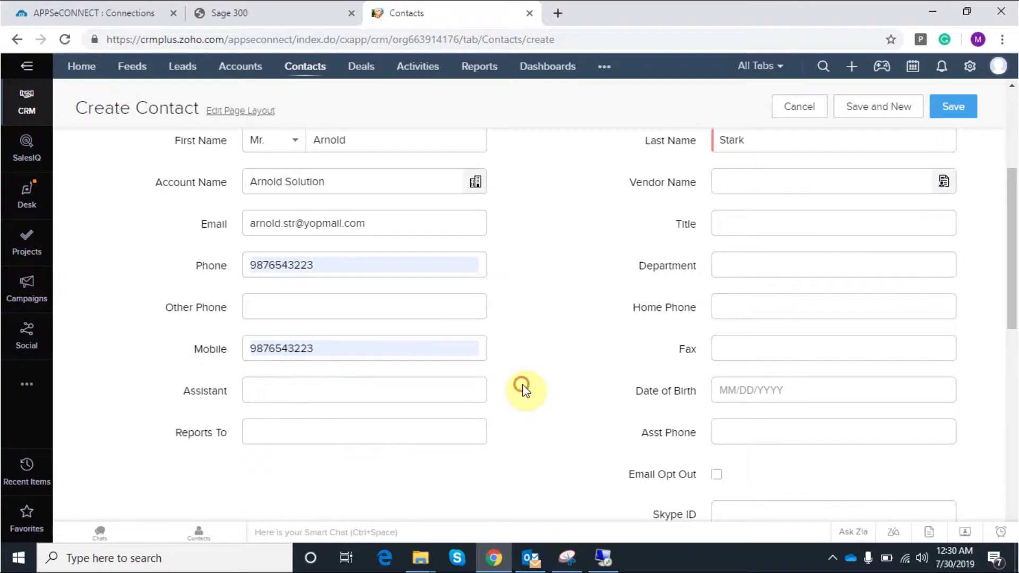
# Save the contact and view it in the account's Contacts list
pyautogui.scroll(-9, 562, 478)
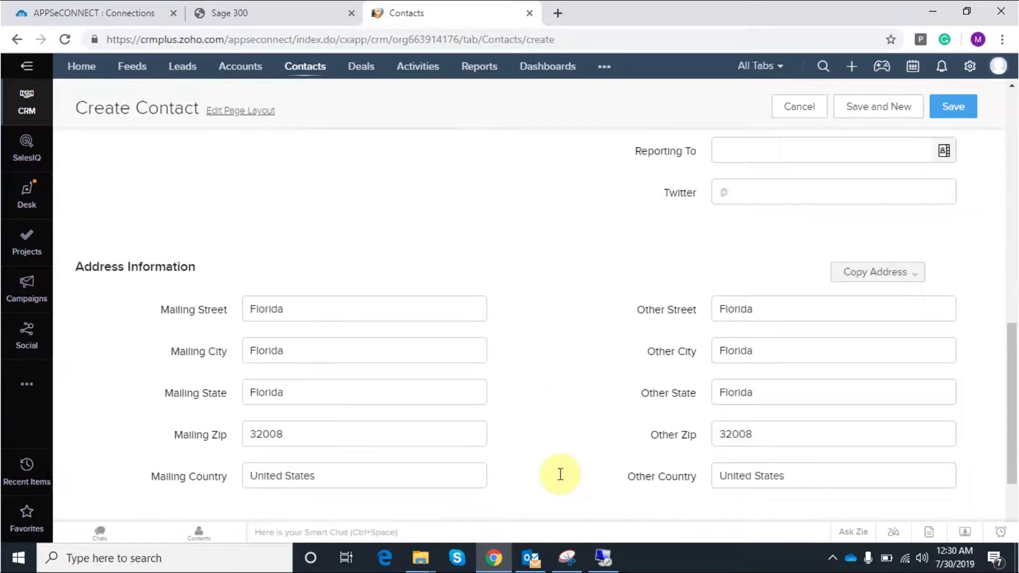
pyautogui.scroll(-3, 461, 446)
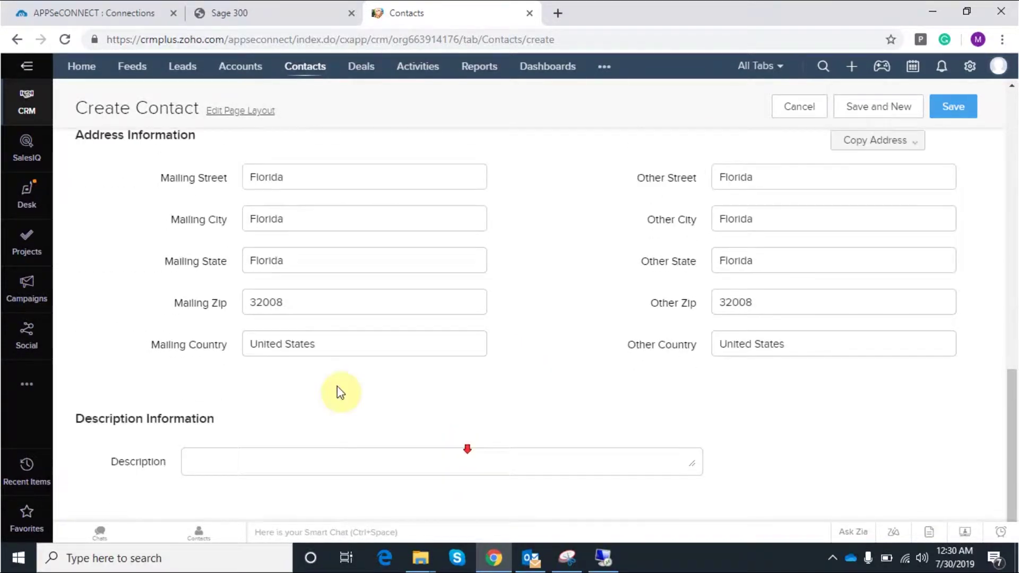
pyautogui.click(963, 104)
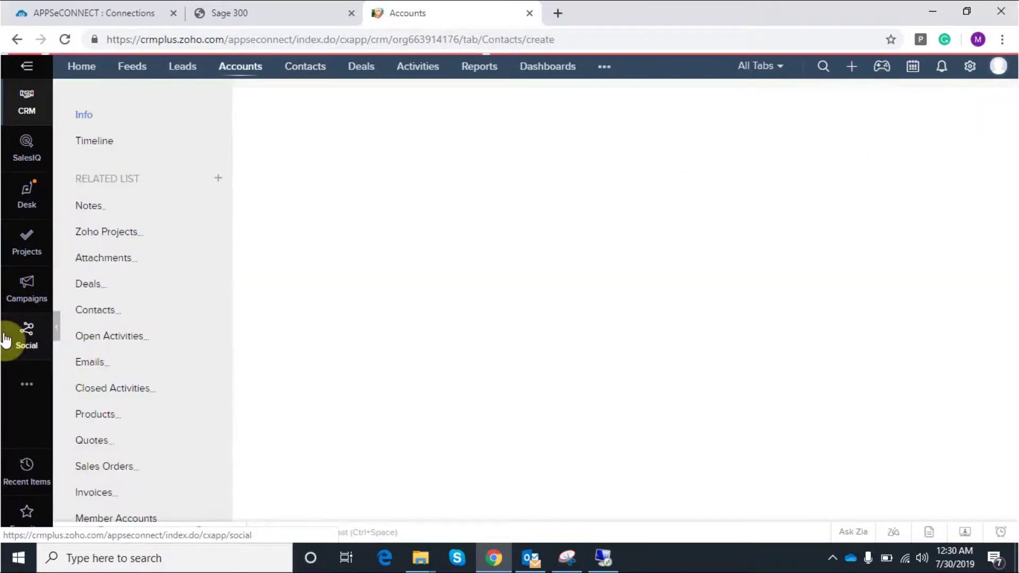
pyautogui.scroll(-10, 259, 445)
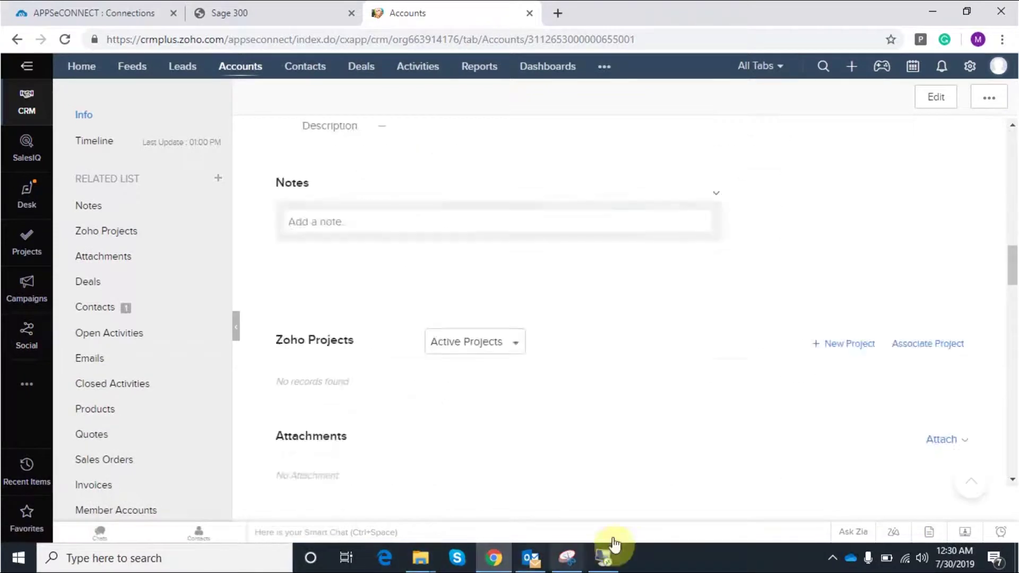
# Run the Customer Add [Accounts and Contacts] task under Zoho-Sage300 in the Sync Panel
pyautogui.click(603, 557)
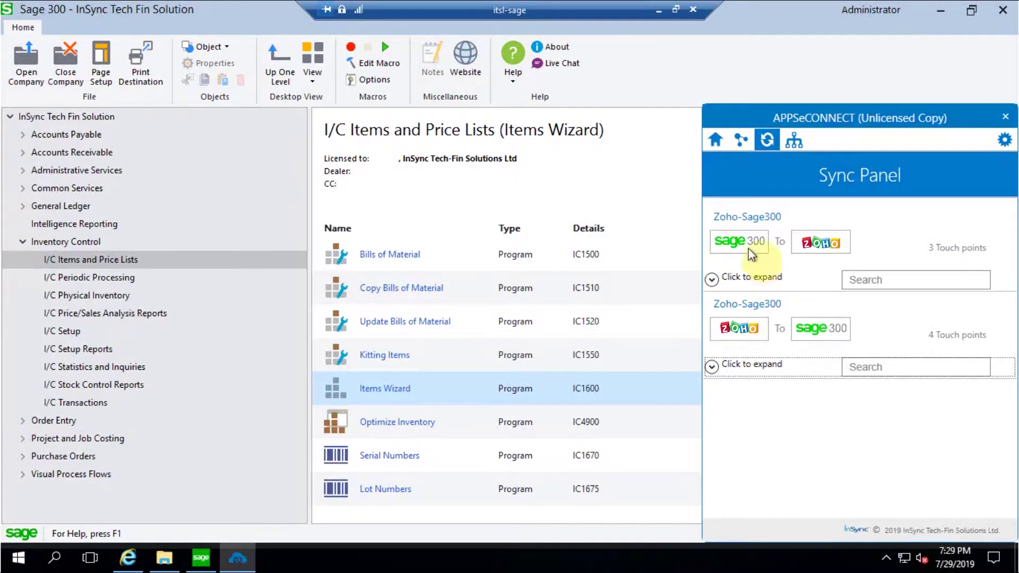
pyautogui.click(712, 367)
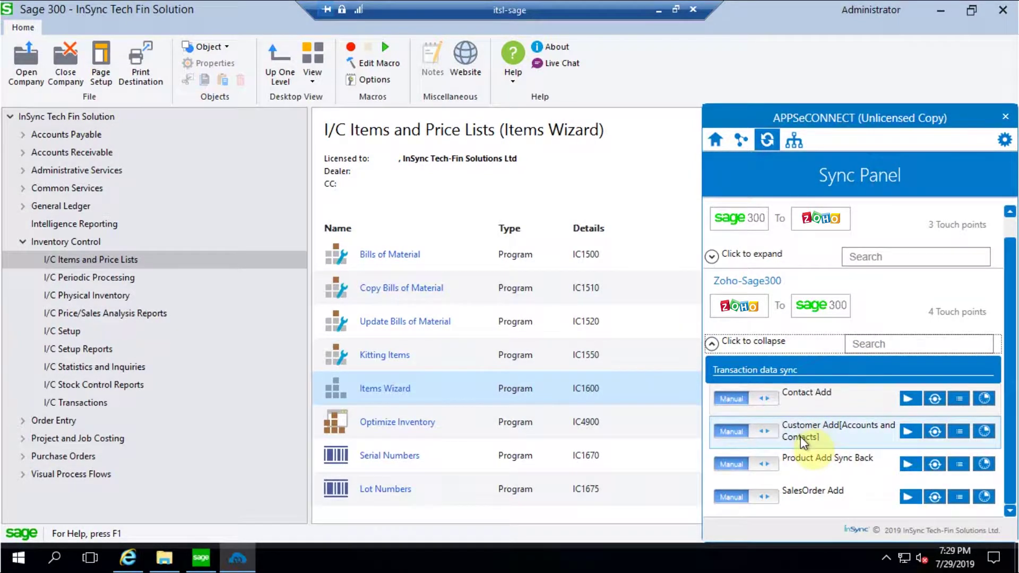
pyautogui.click(909, 431)
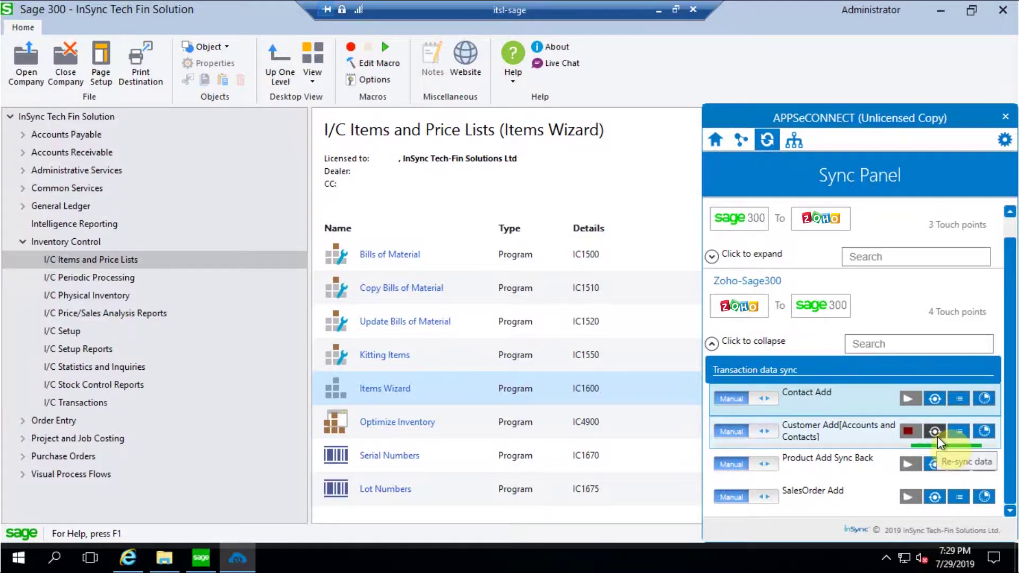
pyautogui.click(656, 188)
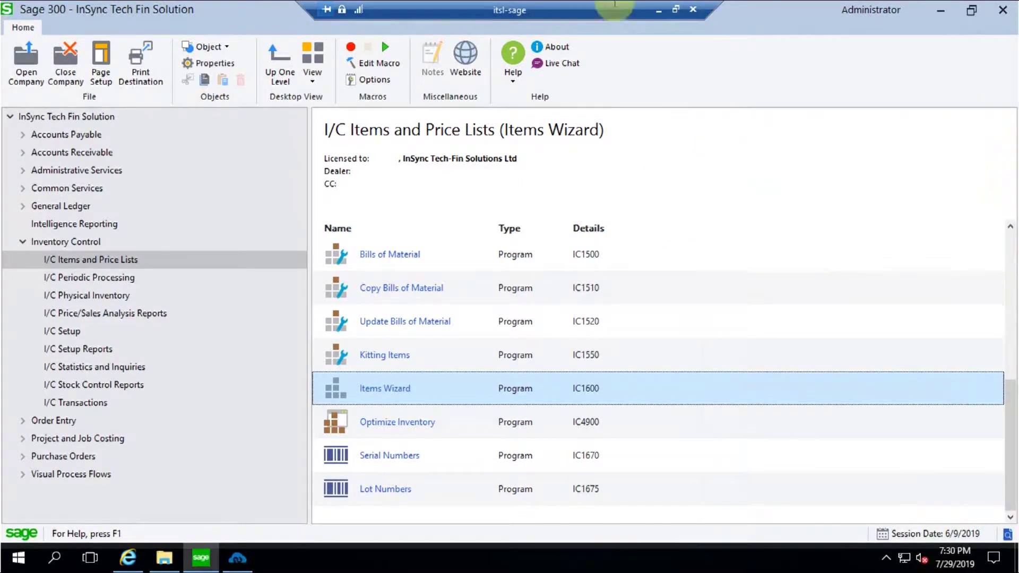
pyautogui.click(237, 558)
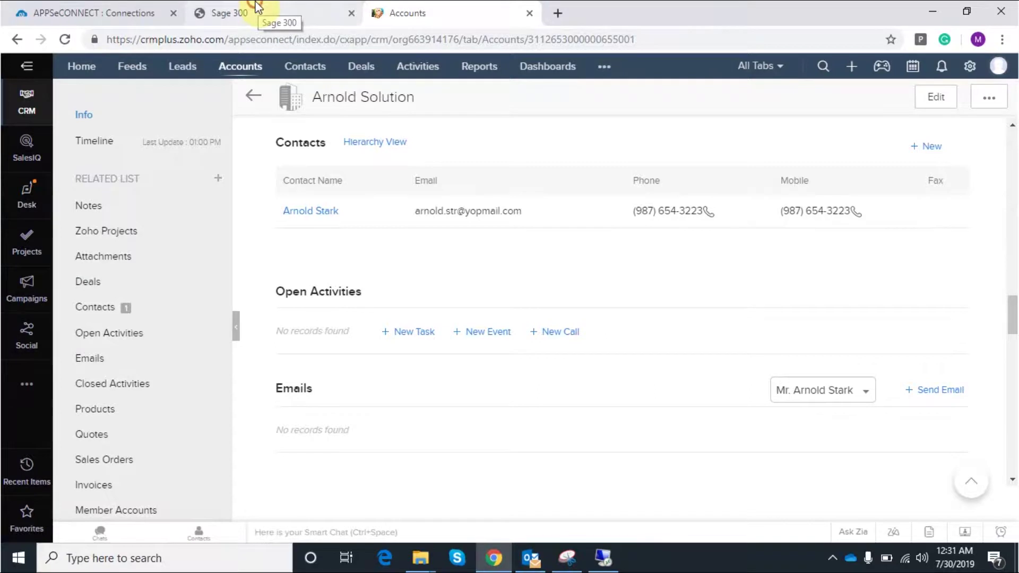
# Switch to the Sage 300 web session and choose to stay signed in
pyautogui.click(255, 7)
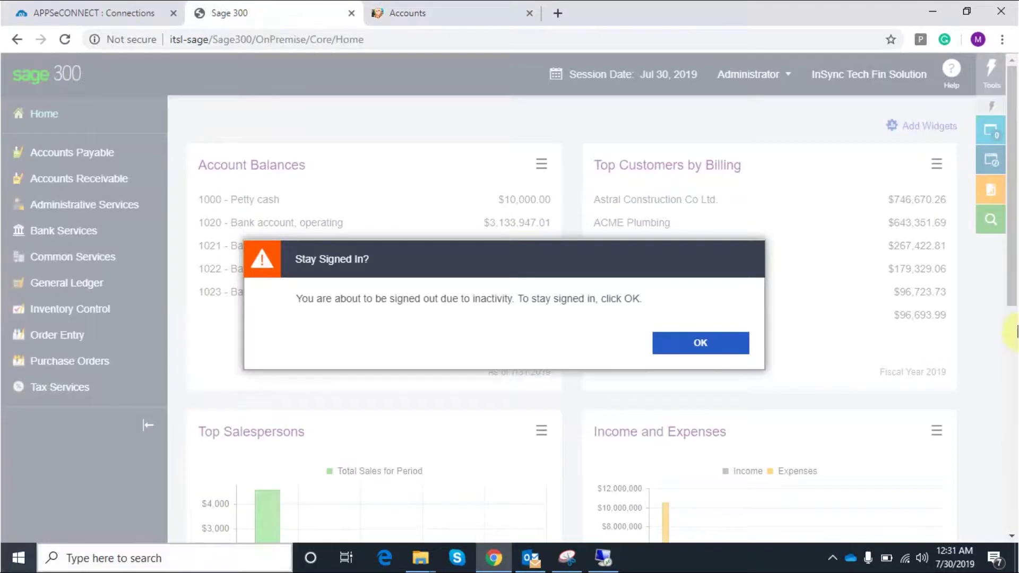
pyautogui.click(709, 344)
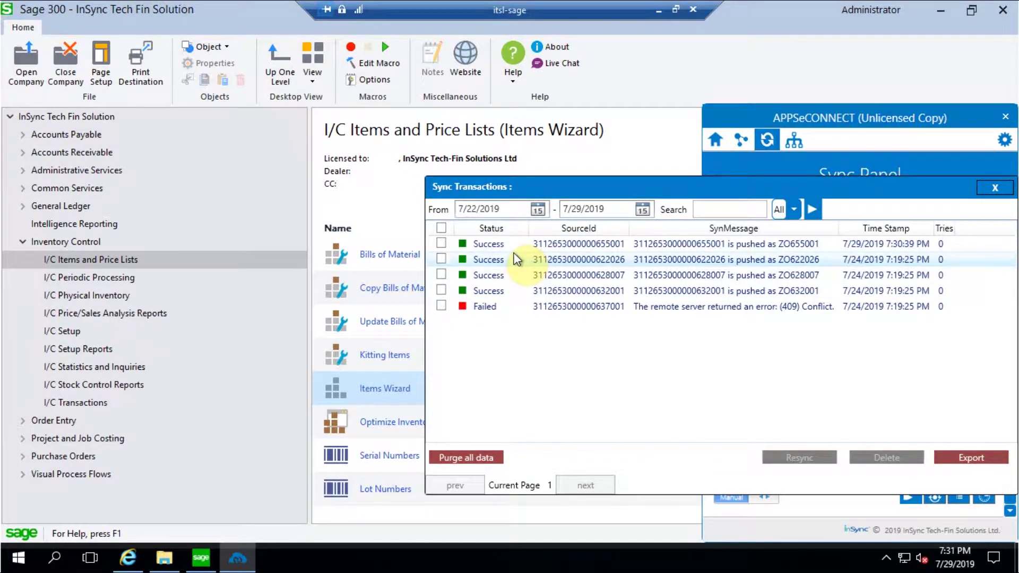
# Open the Customer Add transaction logs and widen the TimeStamp column to show full times
pyautogui.click(995, 188)
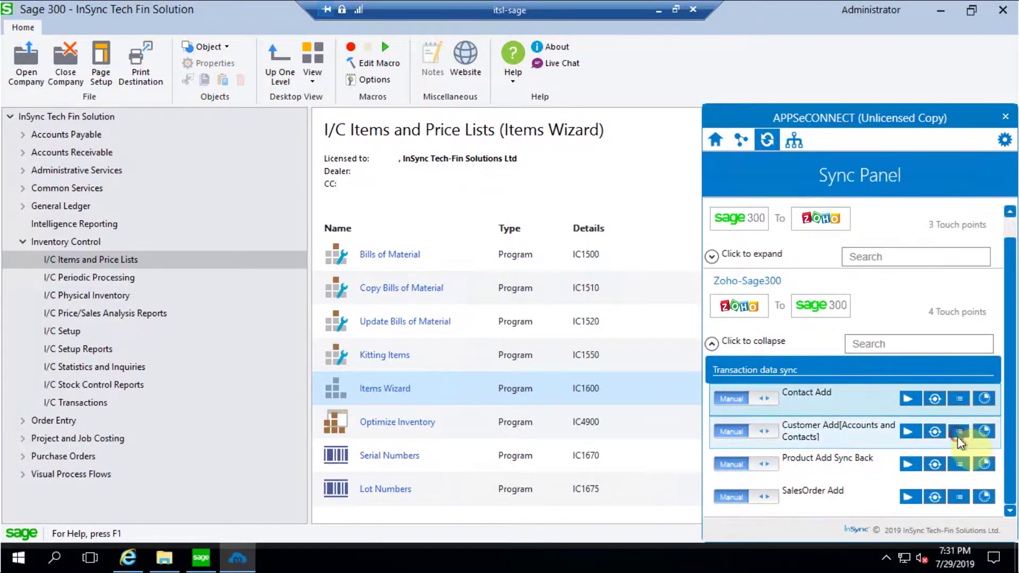
pyautogui.click(959, 432)
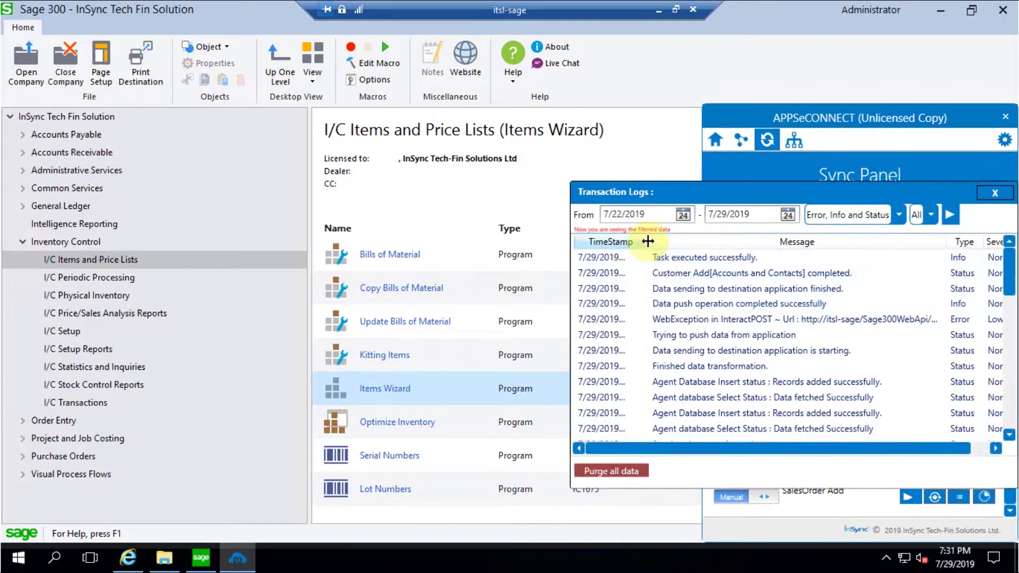
pyautogui.moveTo(649, 241); pyautogui.dragTo(701, 241)
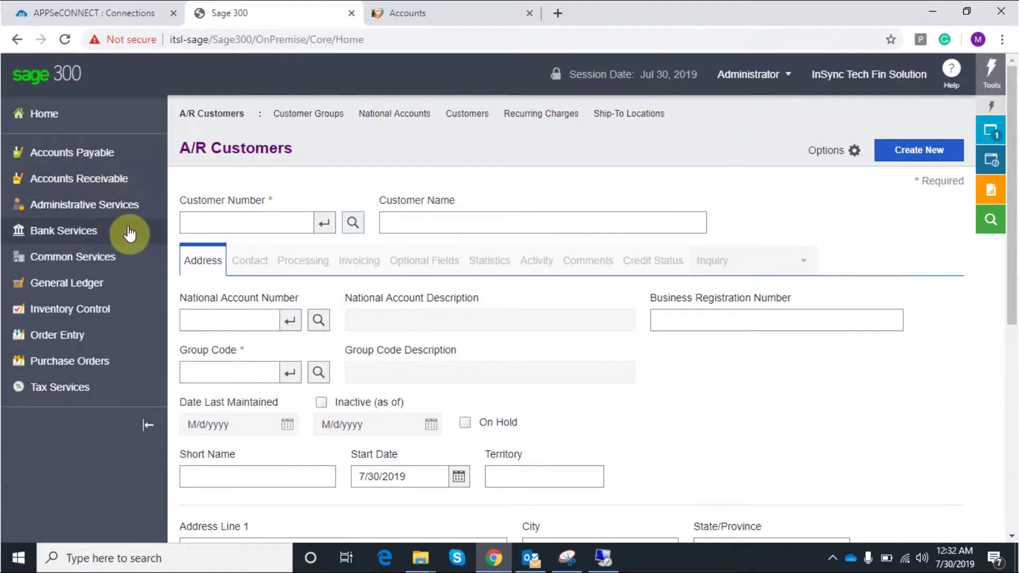
# Open the Customers page under Accounts Receivable > A/R Customers in Sage 300
pyautogui.click(114, 179)
pyautogui.moveTo(231, 180)
pyautogui.moveTo(223, 244)
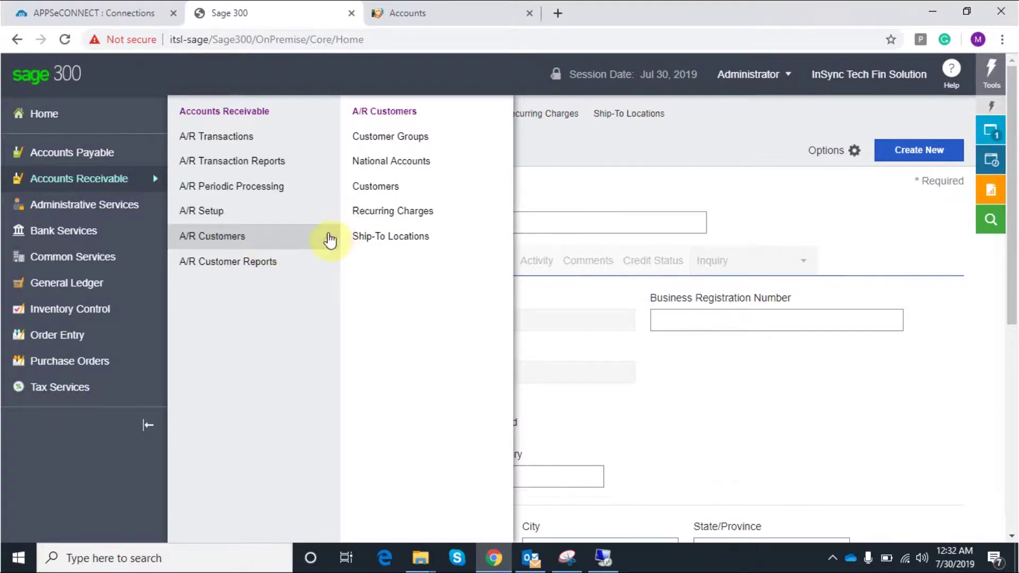
pyautogui.click(330, 212)
pyautogui.click(321, 238)
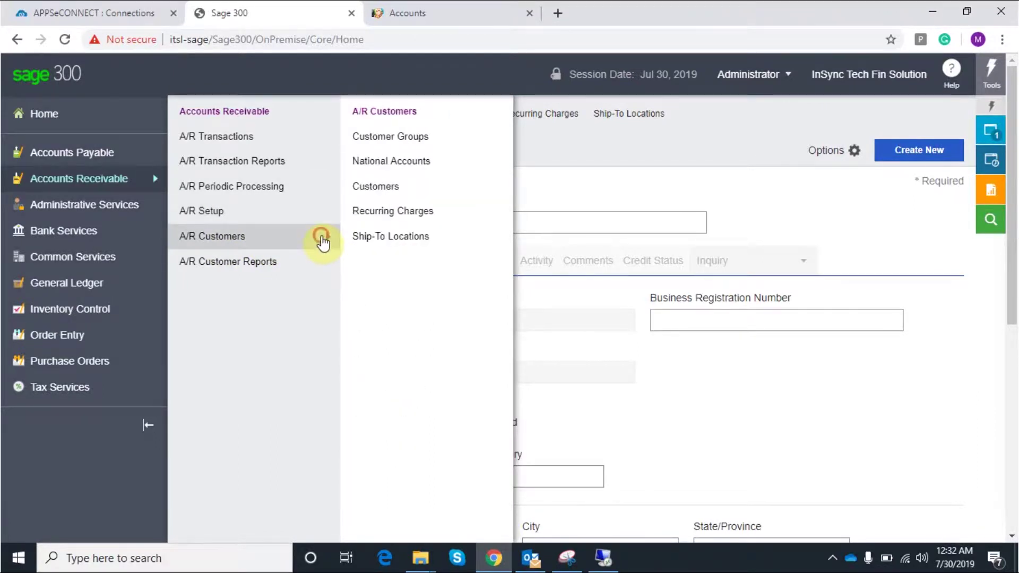
pyautogui.click(376, 186)
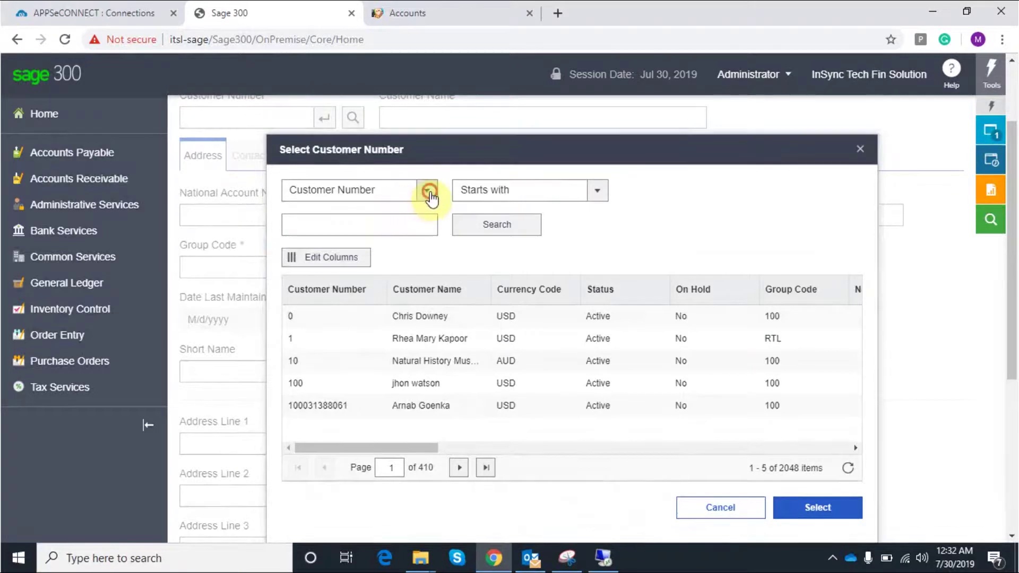
# Find the customer by Customer Name 'arnold' and load Arnold Solution into the form
pyautogui.click(426, 191)
pyautogui.click(353, 259)
pyautogui.click(364, 224)
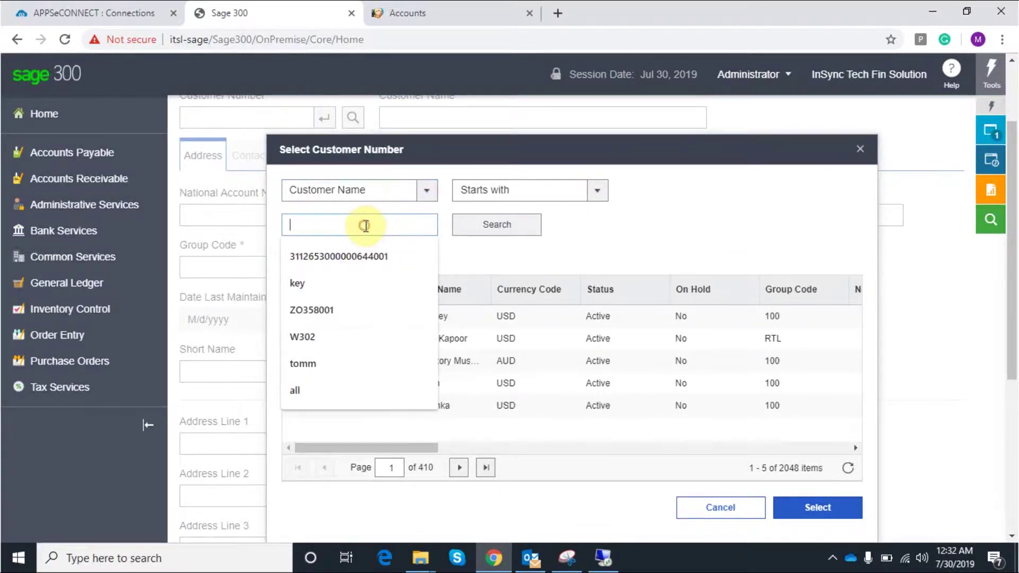
pyautogui.write('arnold')
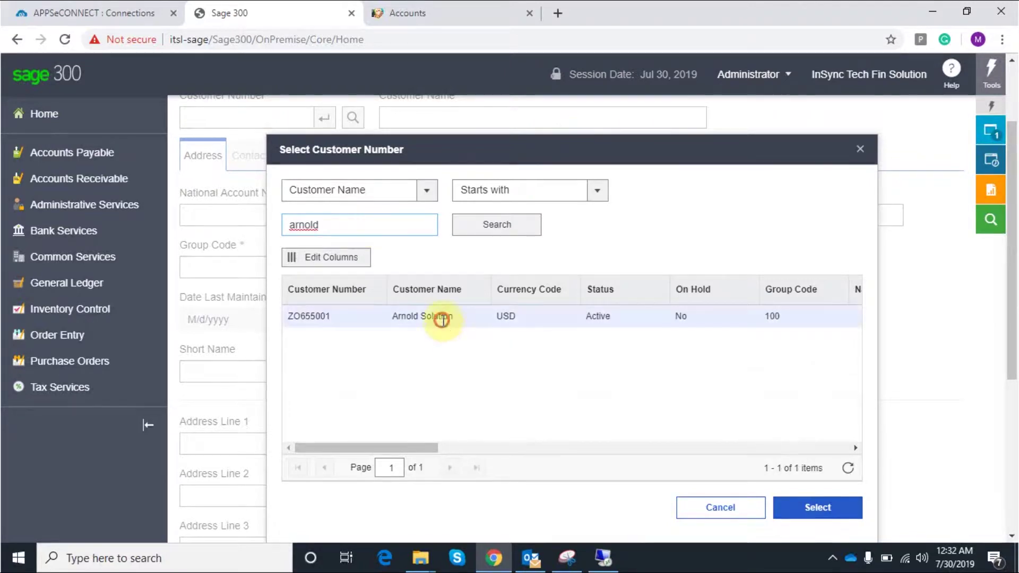
pyautogui.click(441, 320)
pyautogui.click(798, 510)
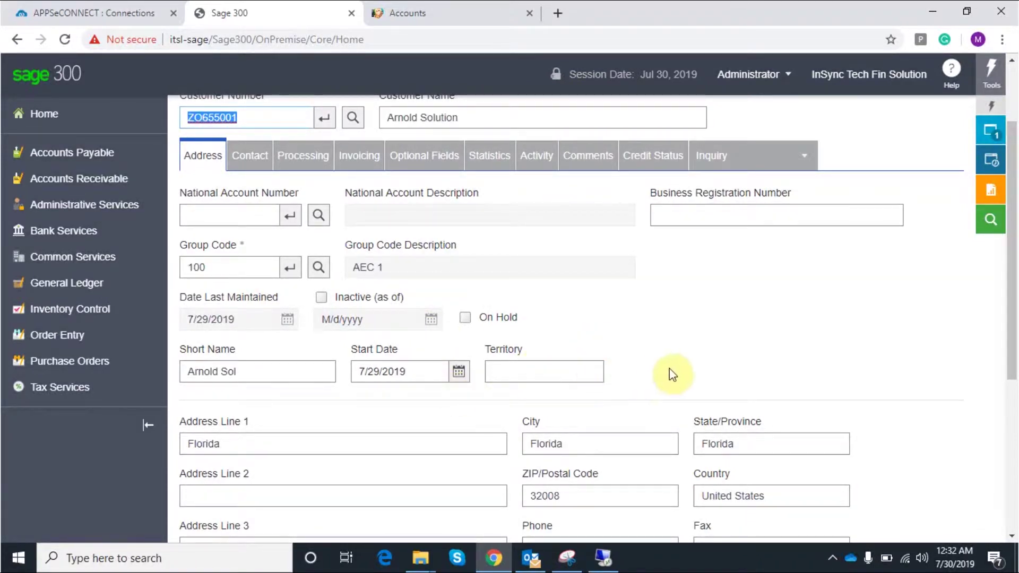
# Check the Arnold Solution record's Florida address, phone and United States country
pyautogui.scroll(-4, 674, 371)
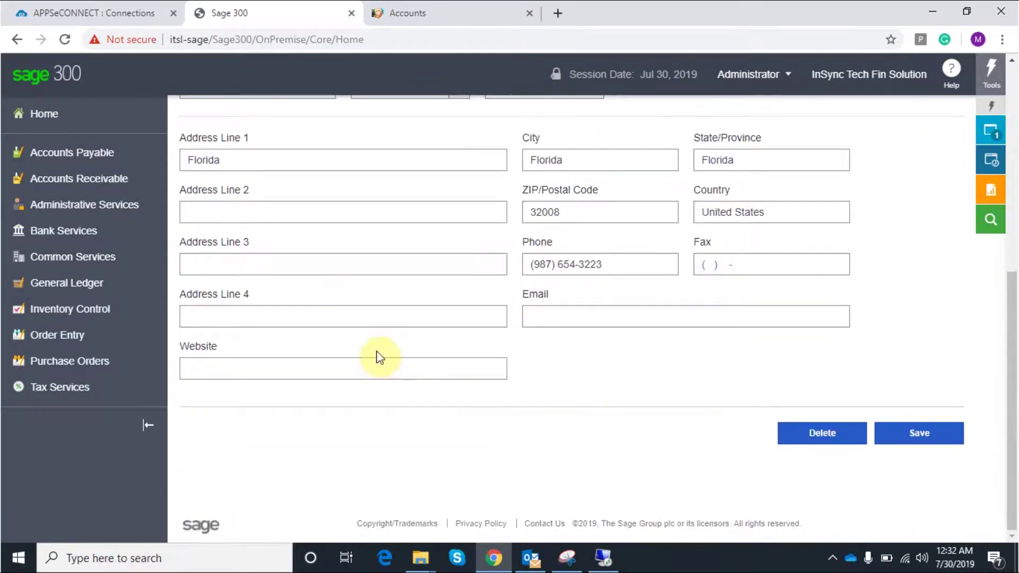
pyautogui.scroll(2, 583, 384)
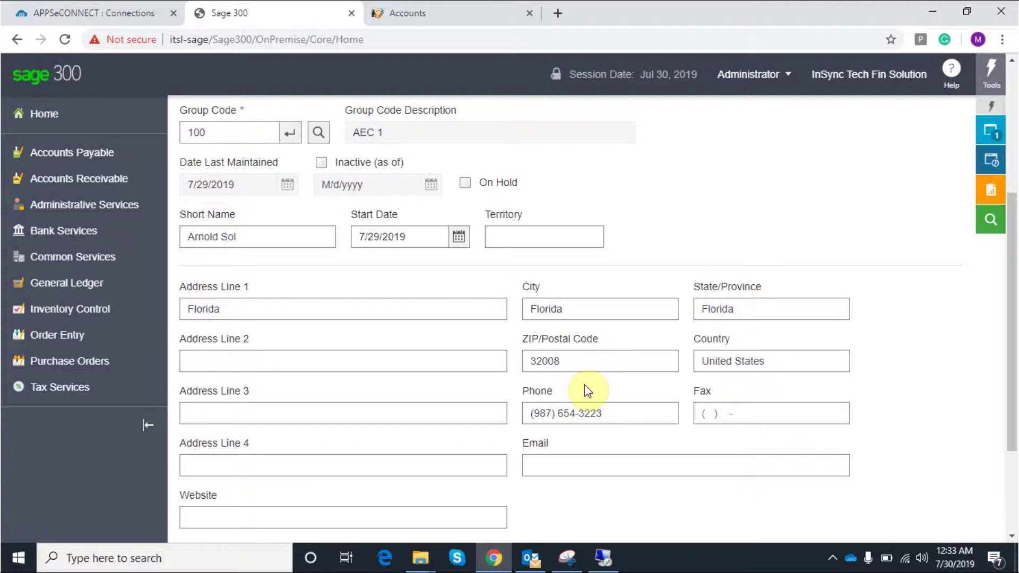
pyautogui.scroll(2, 584, 385)
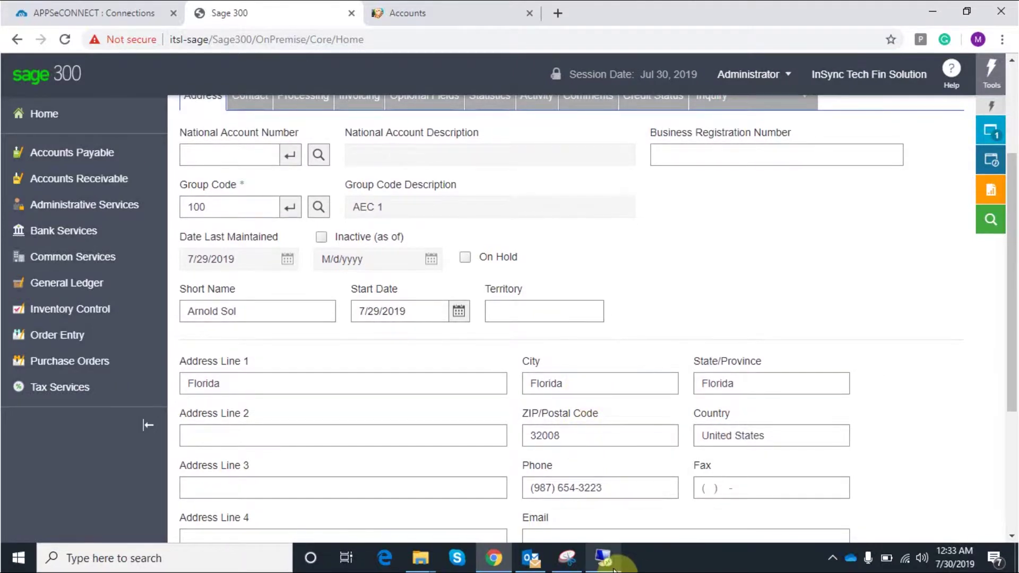
pyautogui.moveTo(614, 569)
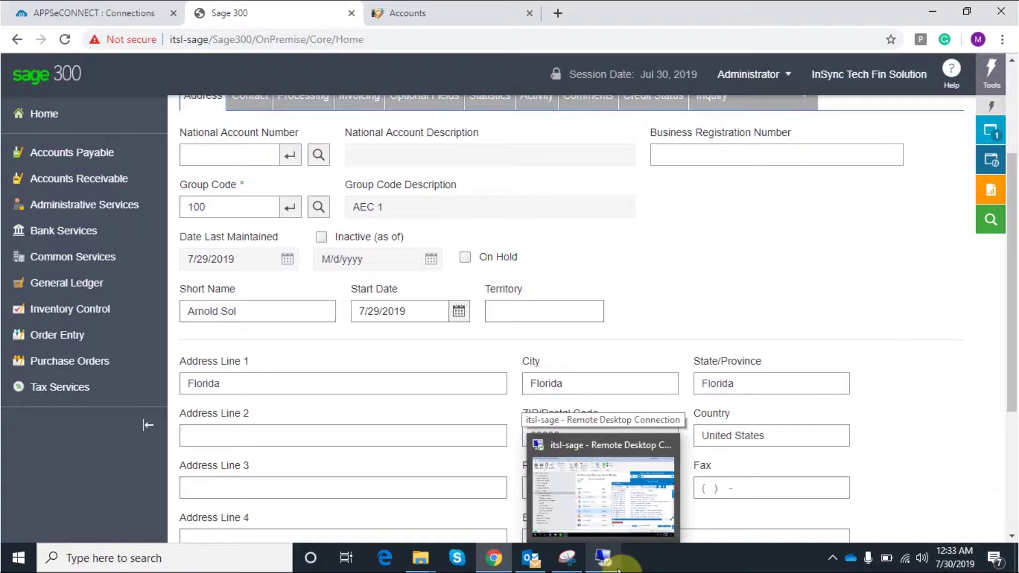
# In the remote APPSeCONNECT session, close the transaction logs and run the Contact Add sync
pyautogui.click(552, 443)
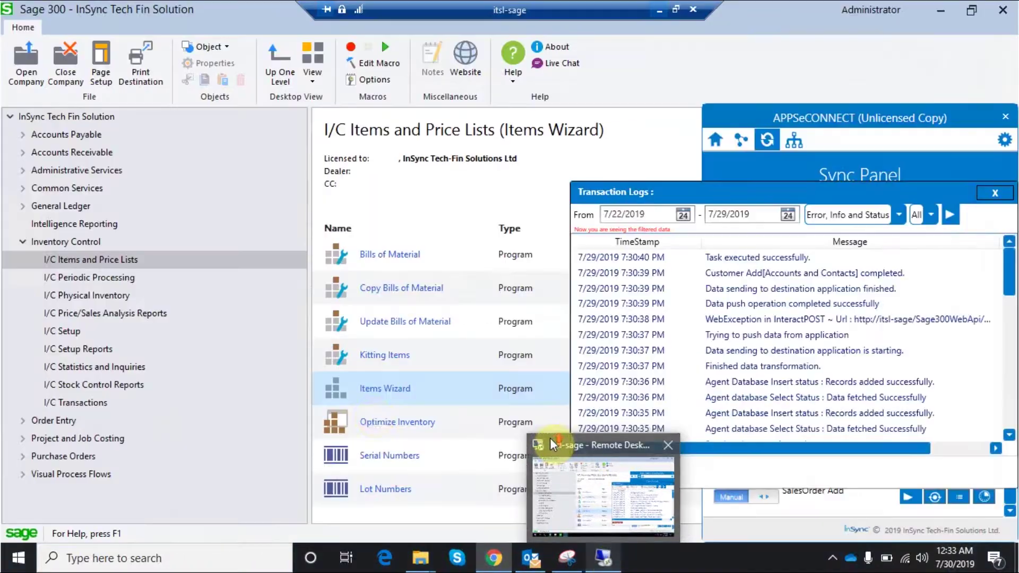
pyautogui.click(603, 564)
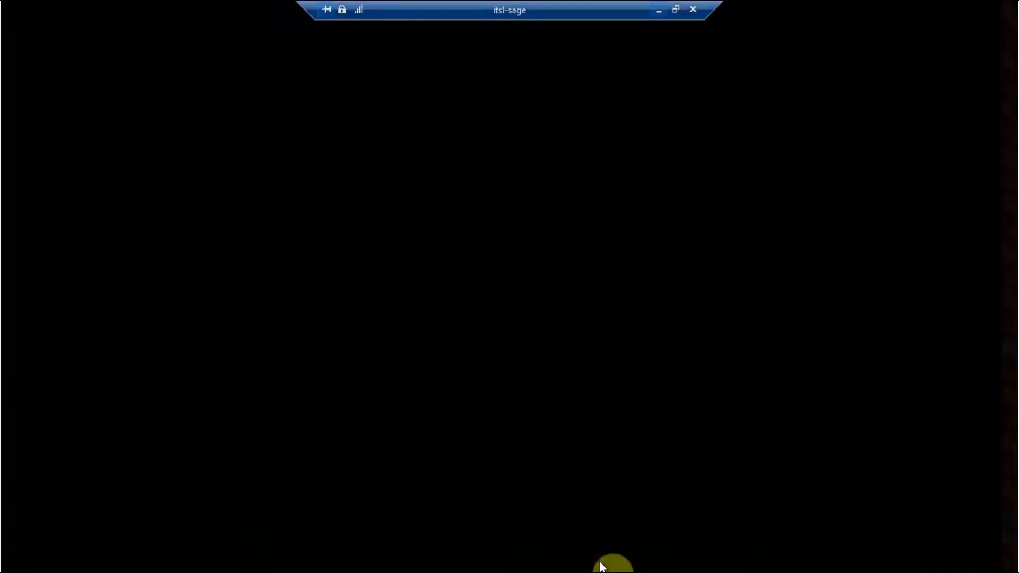
pyautogui.click(991, 192)
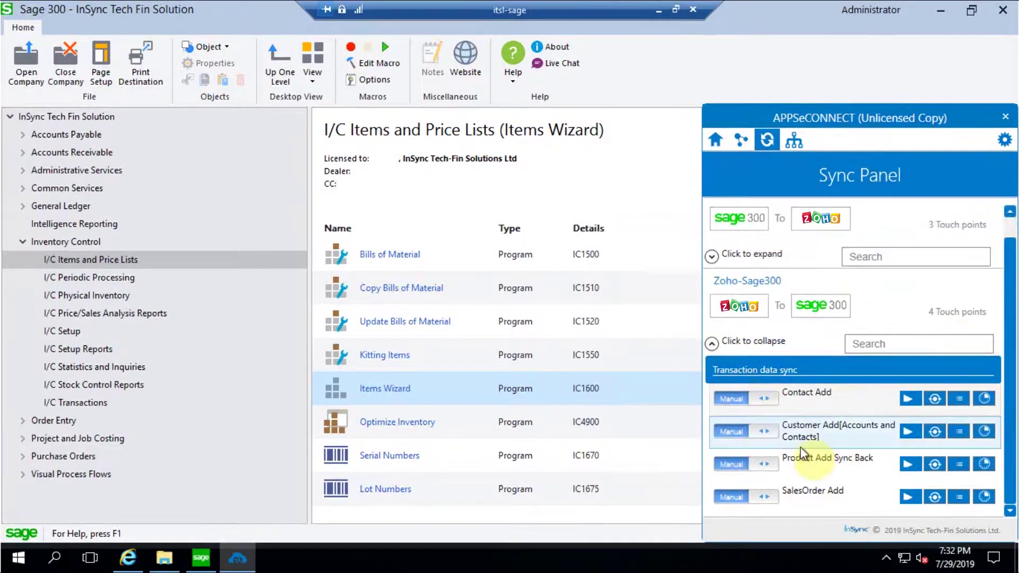
pyautogui.click(909, 398)
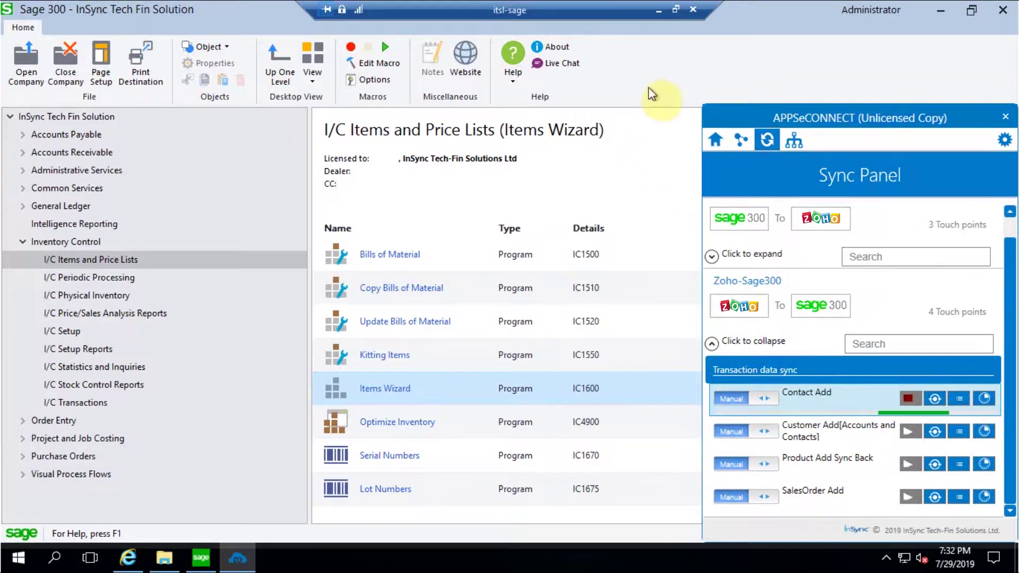
# Return to the Sage 300 Arnold Solution record and show its Contact tab
pyautogui.click(658, 9)
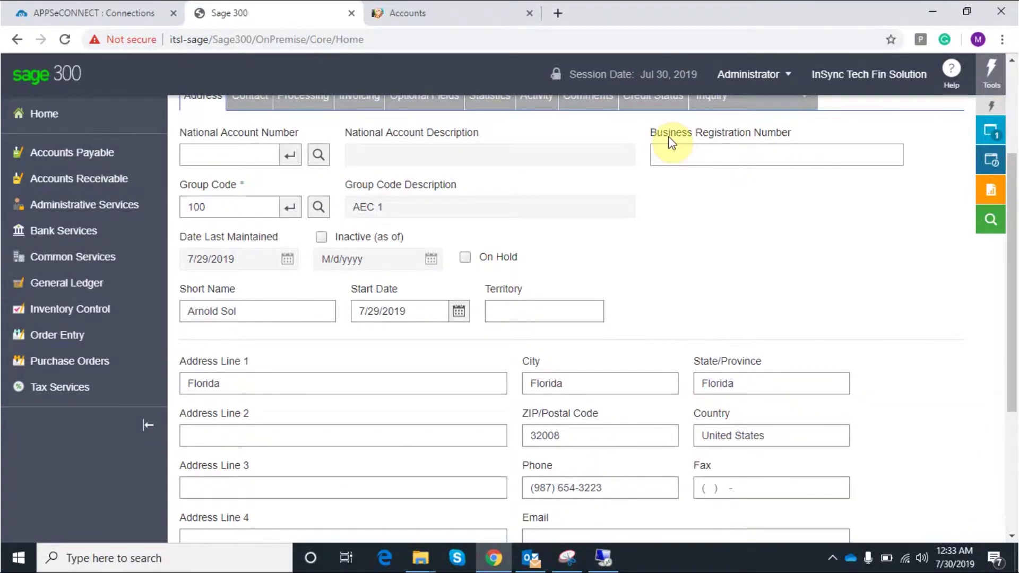
pyautogui.scroll(2, 645, 298)
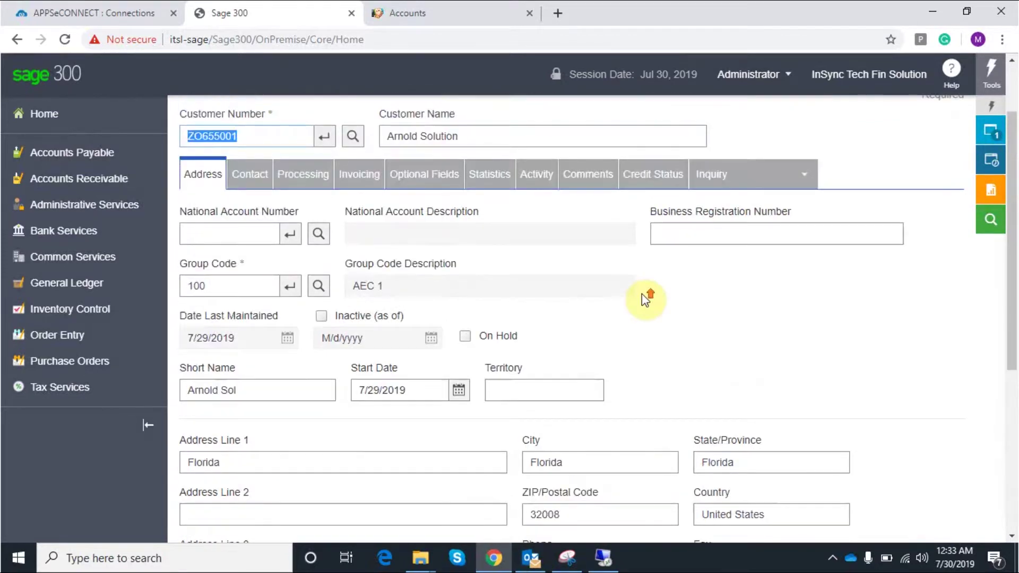
pyautogui.scroll(2, 642, 294)
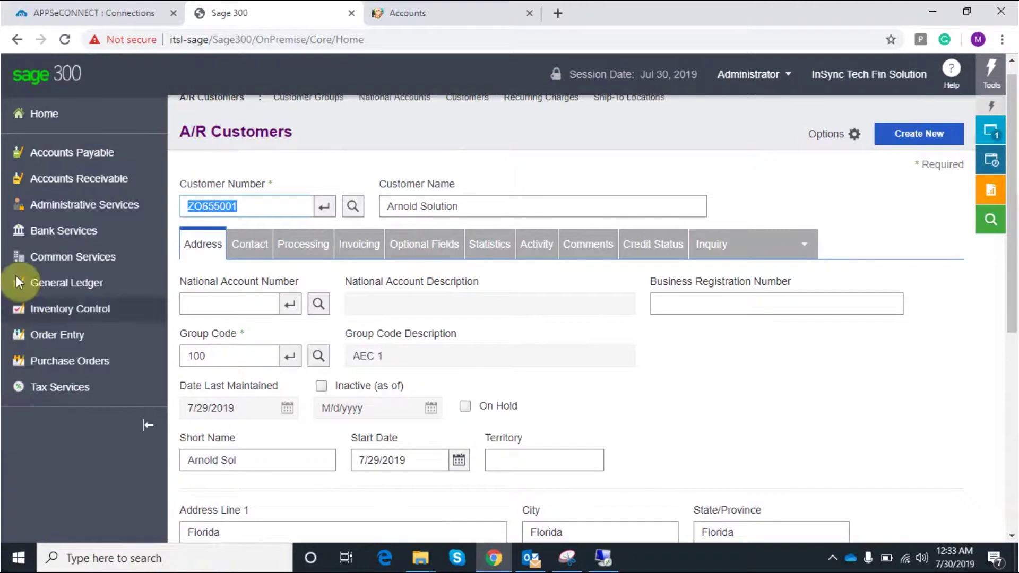
pyautogui.click(604, 557)
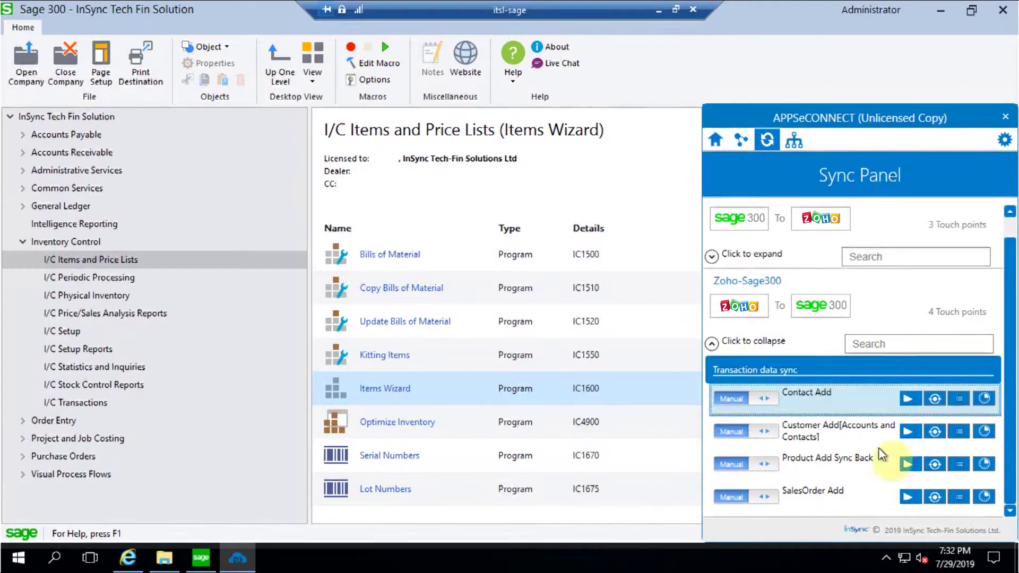
pyautogui.click(663, 7)
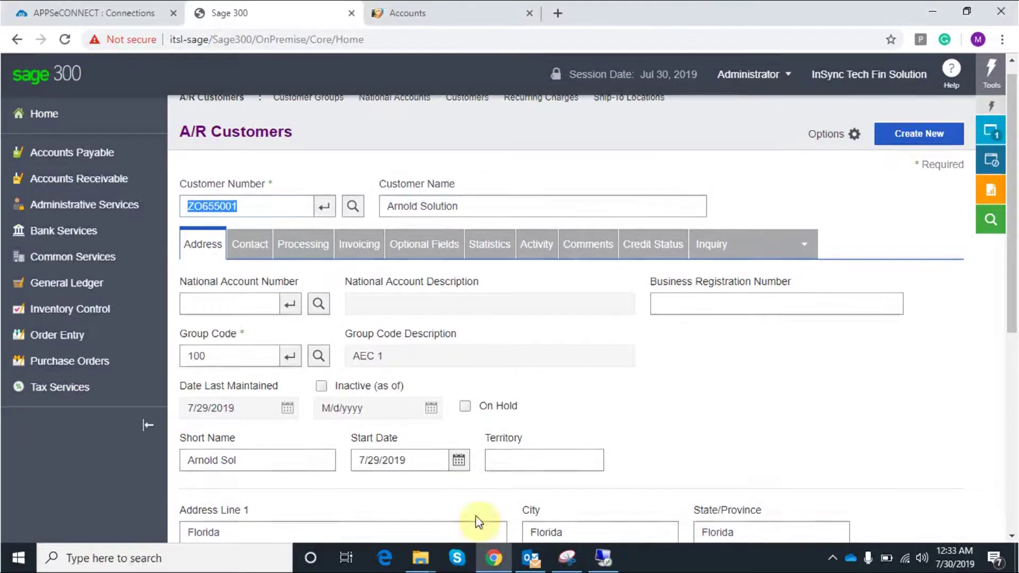
pyautogui.click(250, 246)
# Reload Sage 300 and open the A/R Customers maintenance screen
pyautogui.click(61, 40)
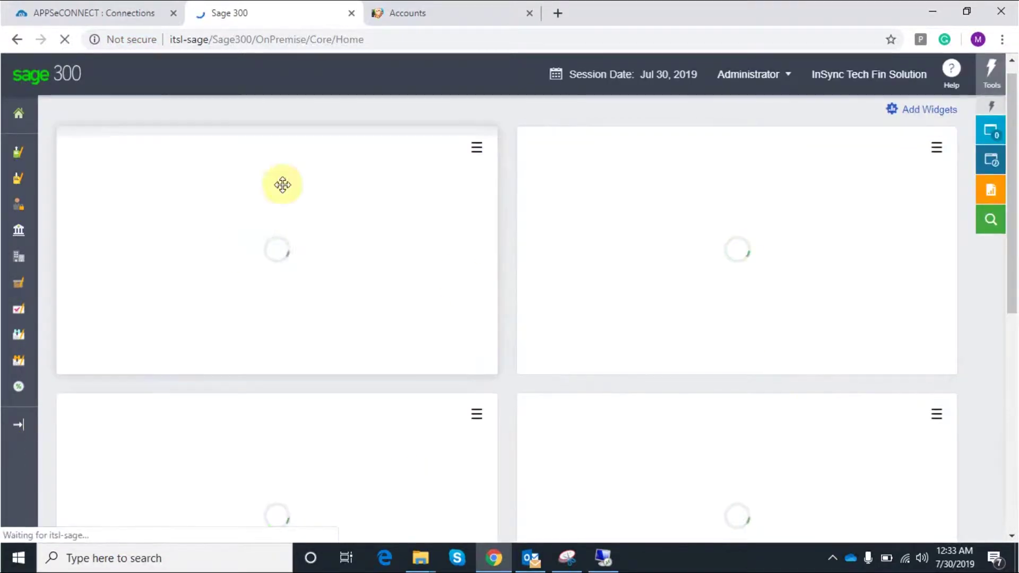
pyautogui.moveTo(16, 261)
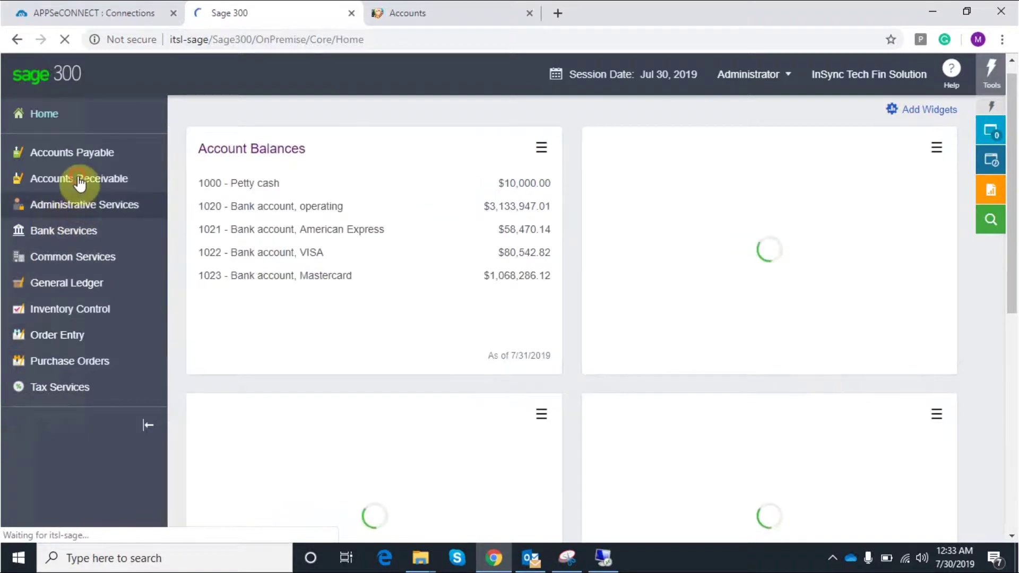
pyautogui.click(80, 179)
pyautogui.click(234, 237)
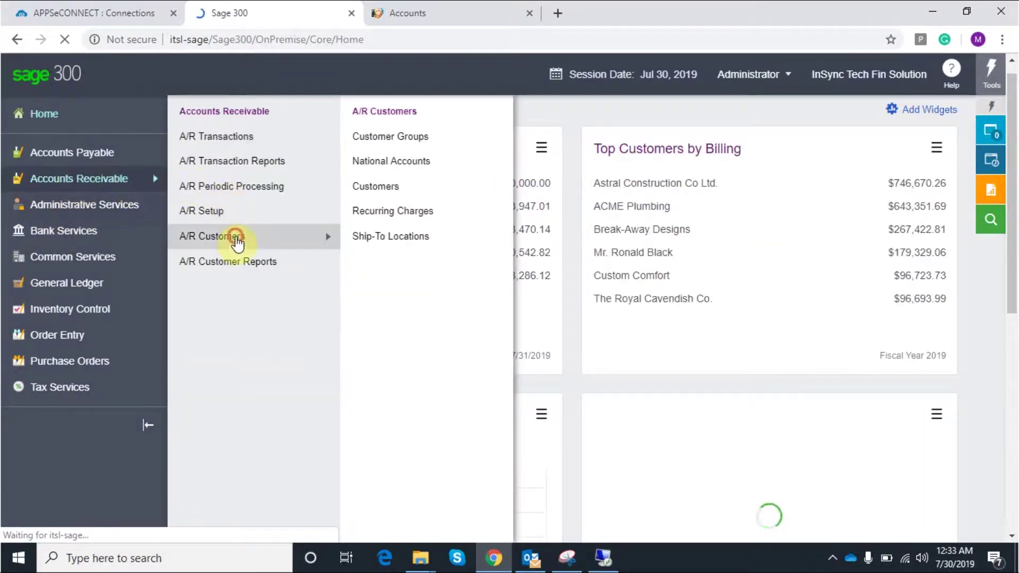
pyautogui.click(387, 189)
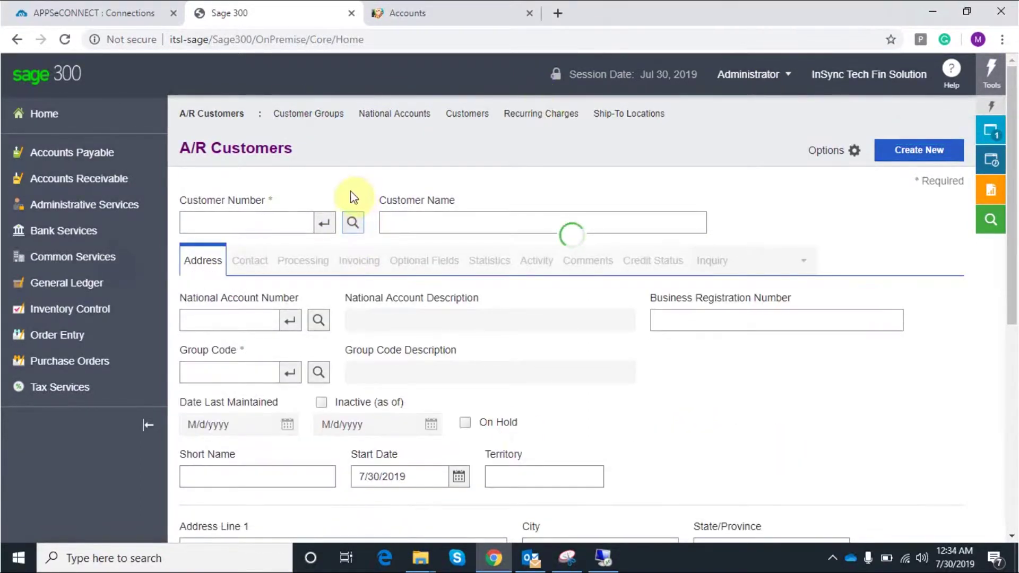
# Search customers by Customer Name 'arnold' and load Arnold Solution into the form
pyautogui.click(352, 222)
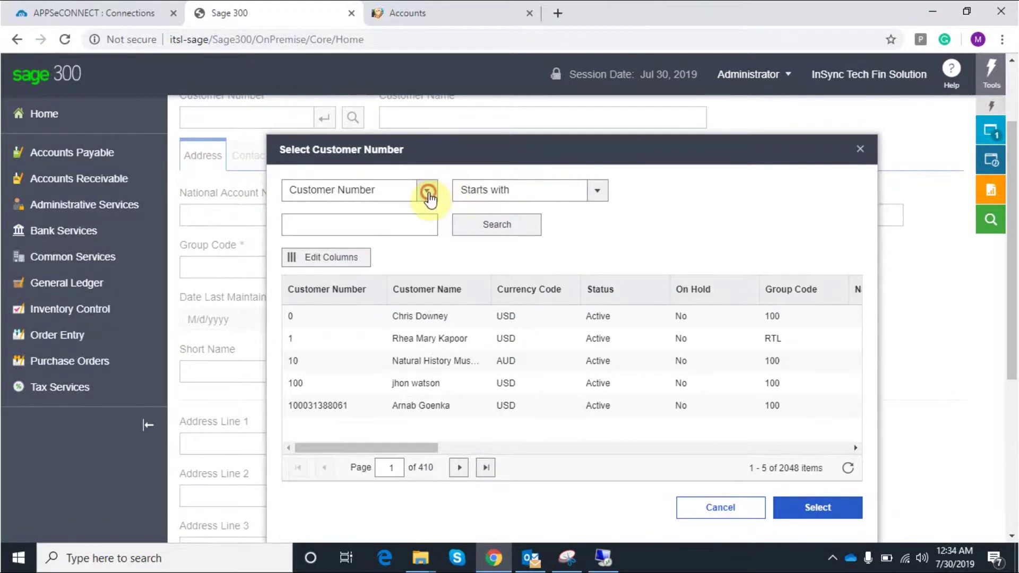
pyautogui.click(427, 193)
pyautogui.click(330, 257)
pyautogui.click(333, 225)
pyautogui.write('arnold')
pyautogui.click(502, 228)
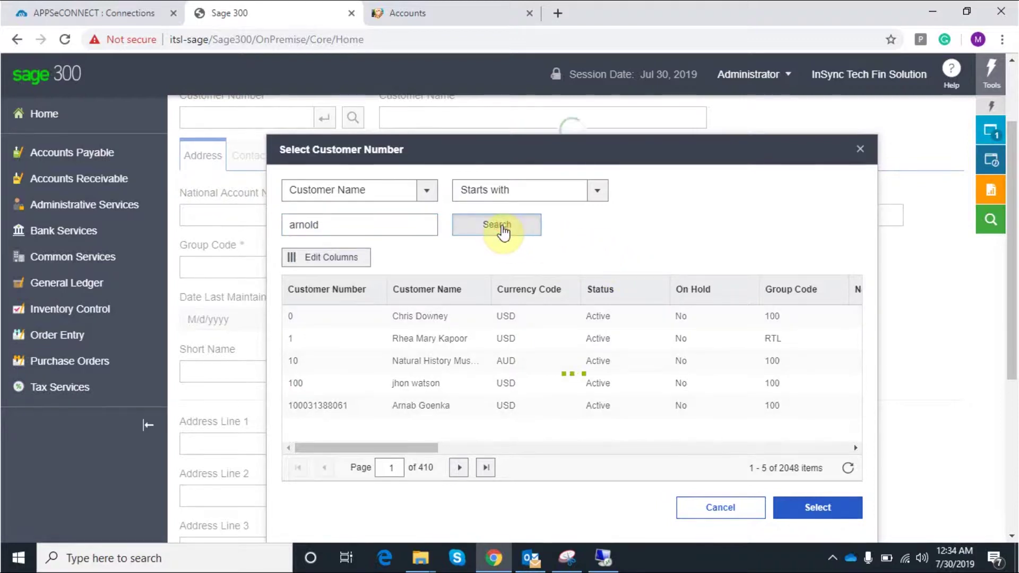
pyautogui.click(643, 318)
pyautogui.click(814, 510)
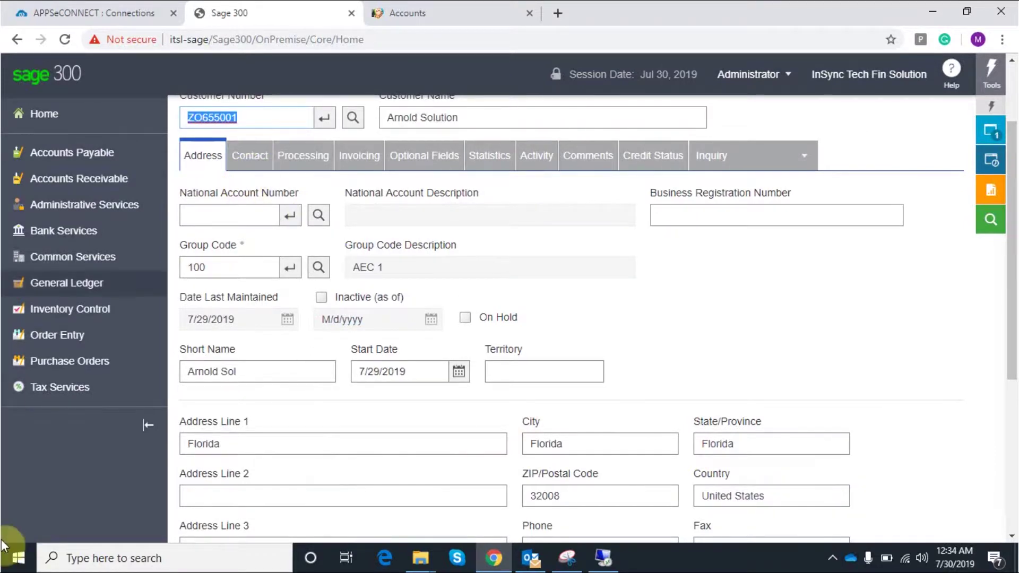
# Show Arnold Solution's Contact tab with the synced contact name, phone and e-mail
pyautogui.click(249, 164)
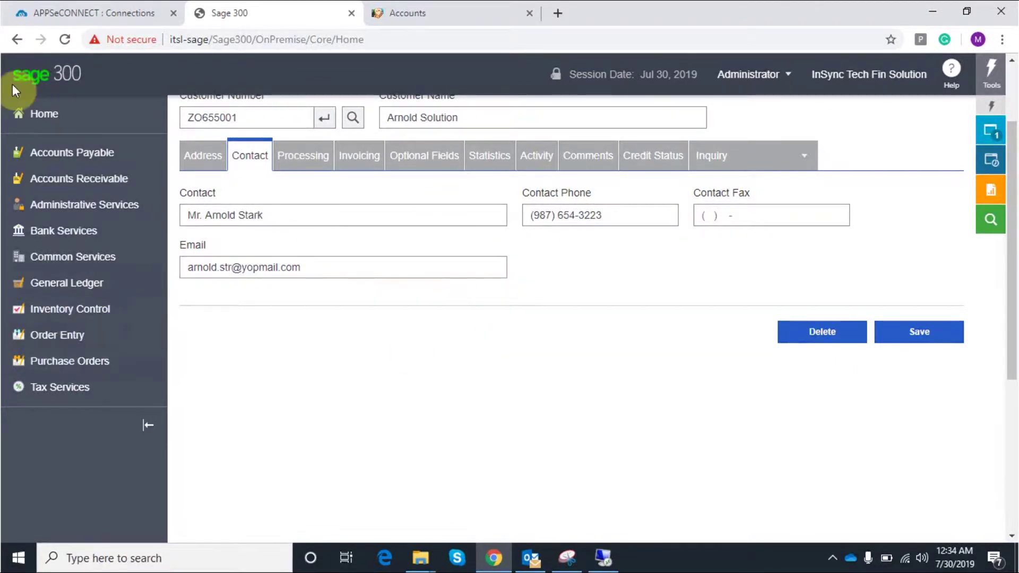
pyautogui.scroll(2, 505, 314)
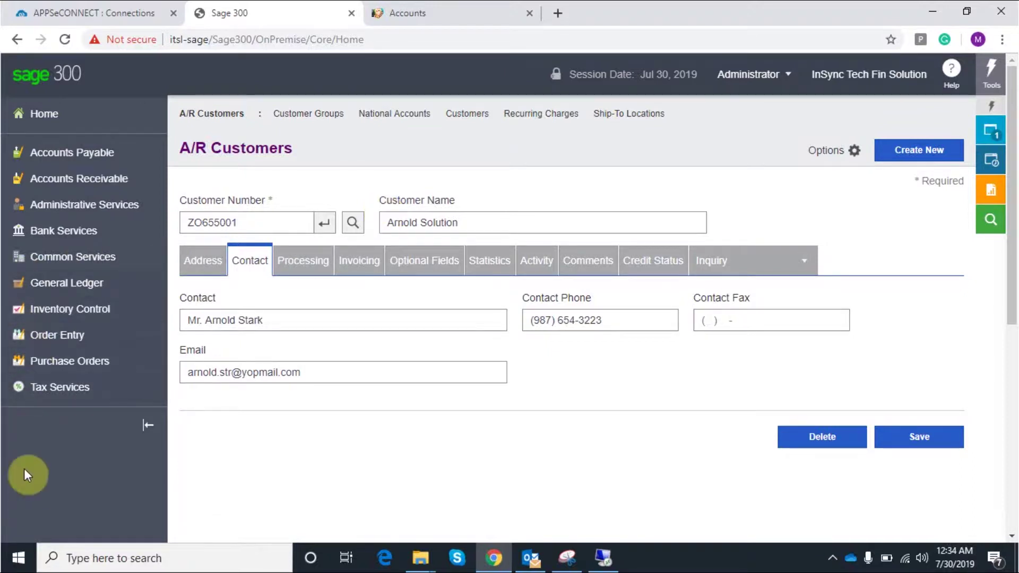
# Open I/C Items and start a new item number with the COLSAM Color Sample structure
pyautogui.click(54, 318)
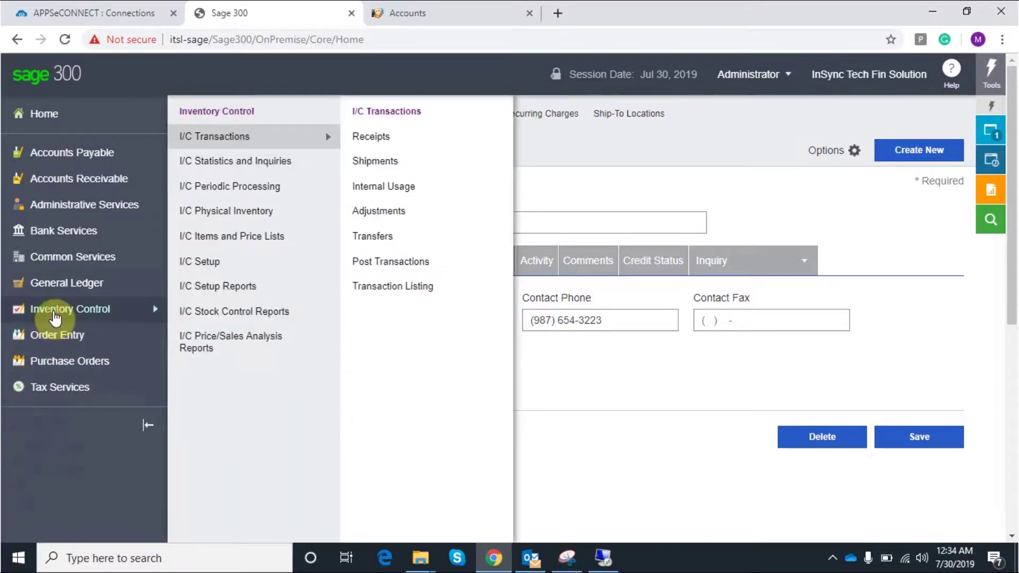
pyautogui.moveTo(234, 198)
pyautogui.moveTo(237, 240)
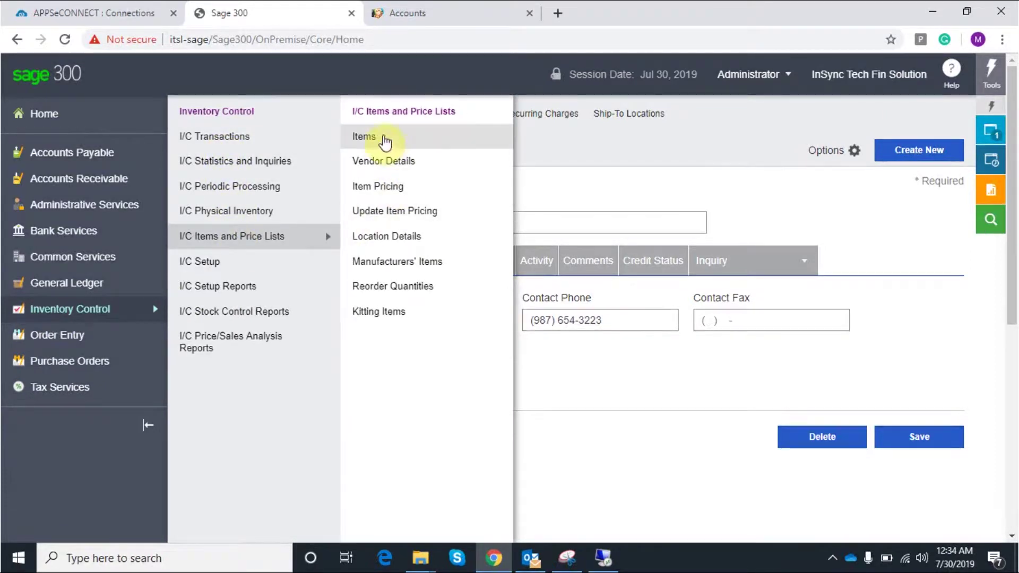
pyautogui.click(380, 137)
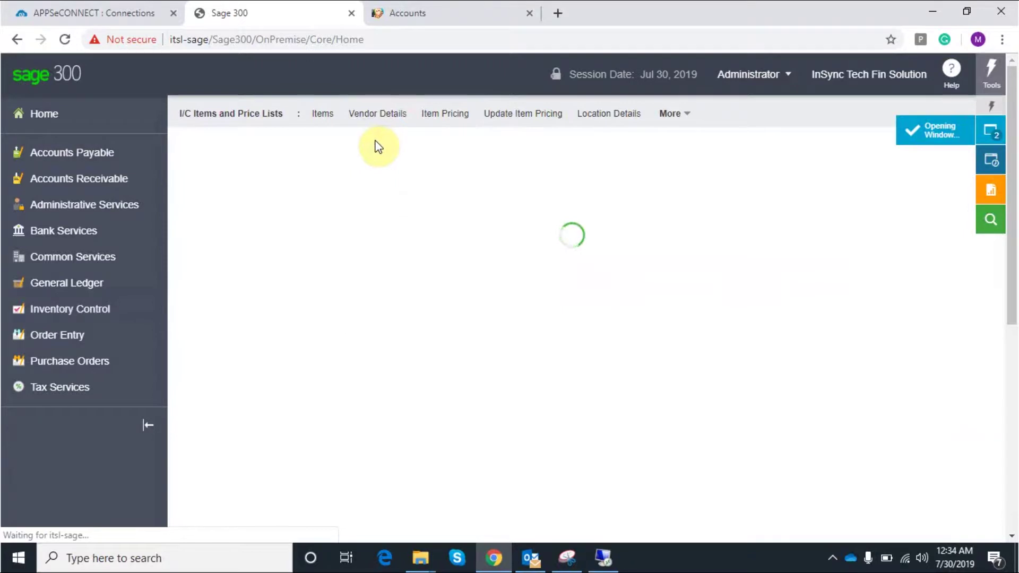
pyautogui.click(264, 203)
pyautogui.click(277, 217)
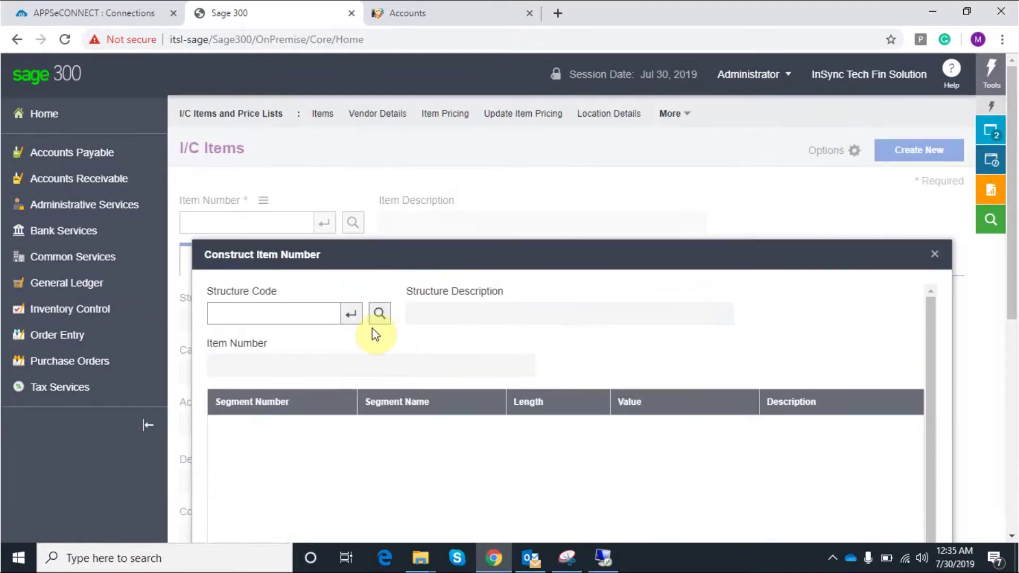
pyautogui.click(380, 314)
pyautogui.scroll(-2, 650, 340)
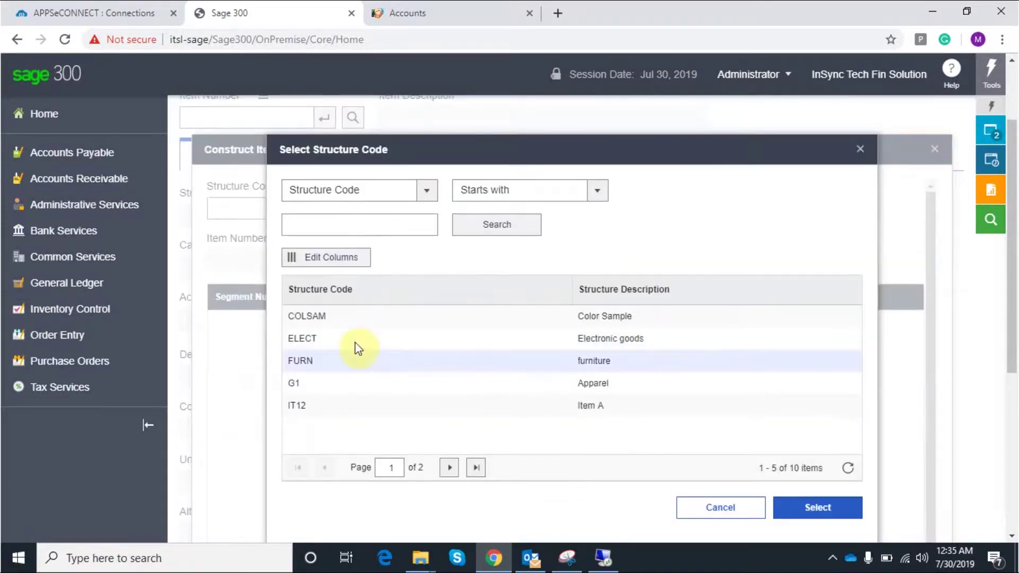
pyautogui.click(565, 316)
pyautogui.click(818, 509)
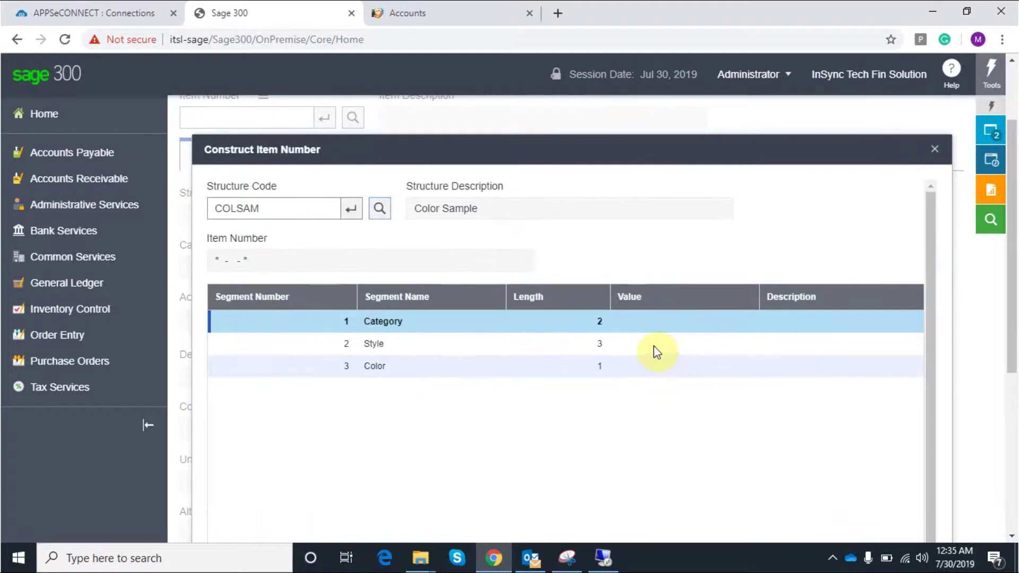
# Set the Category segment to F3 (Filing Cabinet and Extras)
pyautogui.click(742, 323)
pyautogui.click(740, 322)
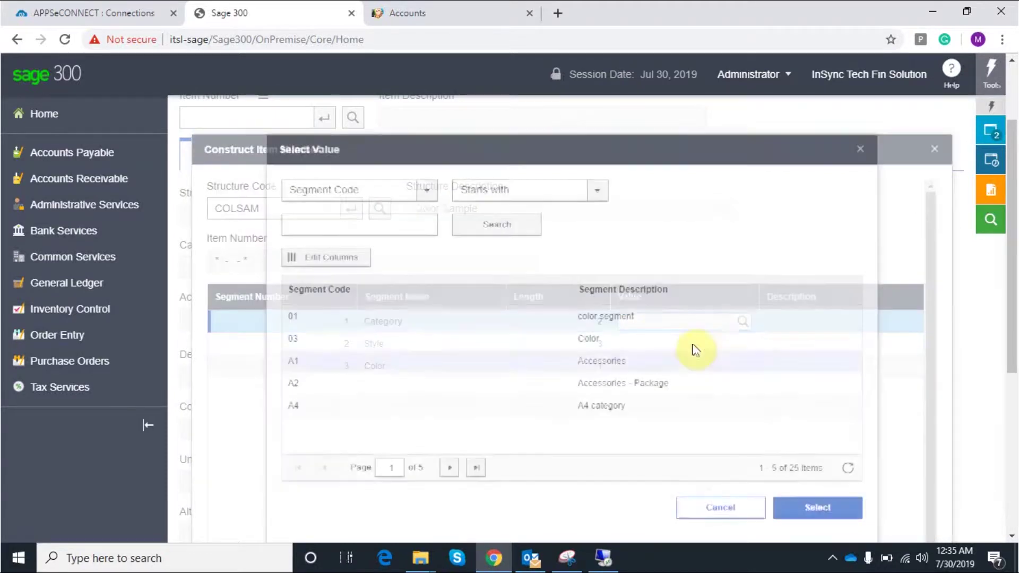
pyautogui.click(449, 468)
pyautogui.click(450, 468)
pyautogui.click(637, 382)
pyautogui.click(804, 509)
# Set Style ST1 and Color 9, then apply the item number F3-ST1-9
pyautogui.click(653, 342)
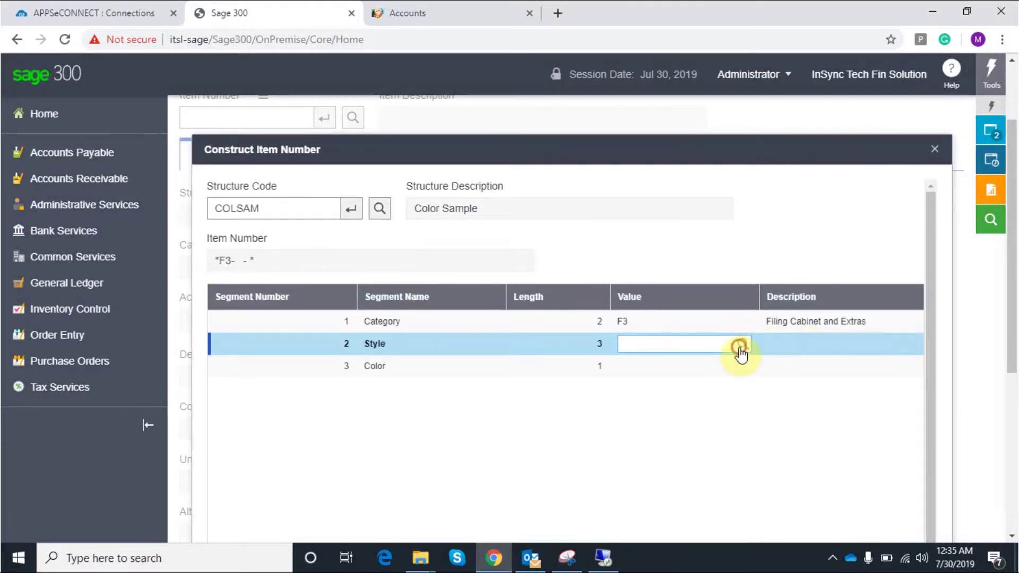
pyautogui.click(740, 348)
pyautogui.click(385, 326)
pyautogui.click(831, 508)
pyautogui.click(670, 366)
pyautogui.click(744, 367)
pyautogui.click(579, 406)
pyautogui.click(806, 508)
pyautogui.scroll(-5, 894, 457)
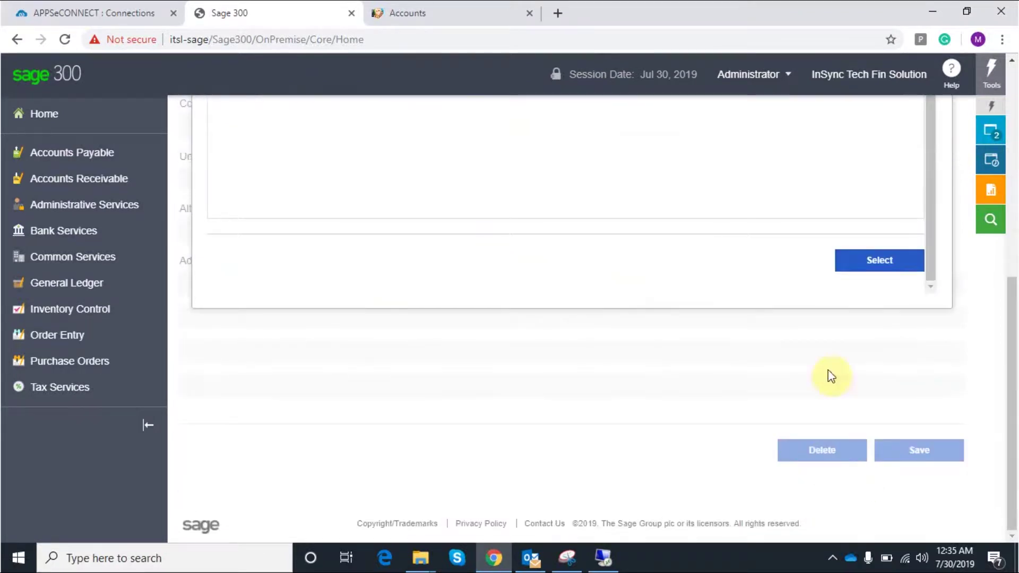
pyautogui.click(877, 260)
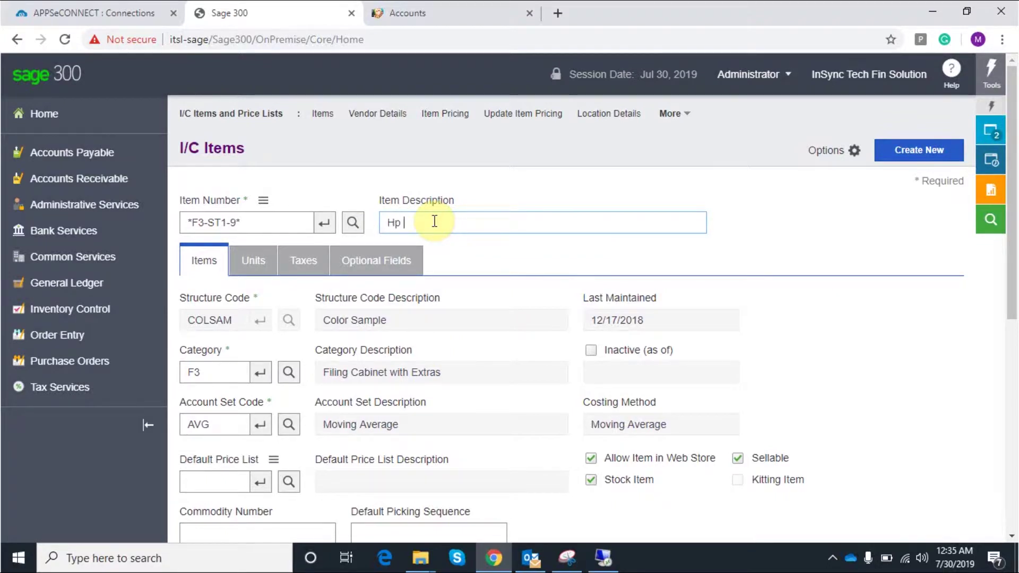
# Describe the item as 'Hp printers' and choose AUSTRA Australia Price List as default
pyautogui.write('inters')
pyautogui.scroll(-1, 564, 216)
pyautogui.scroll(-2, 339, 387)
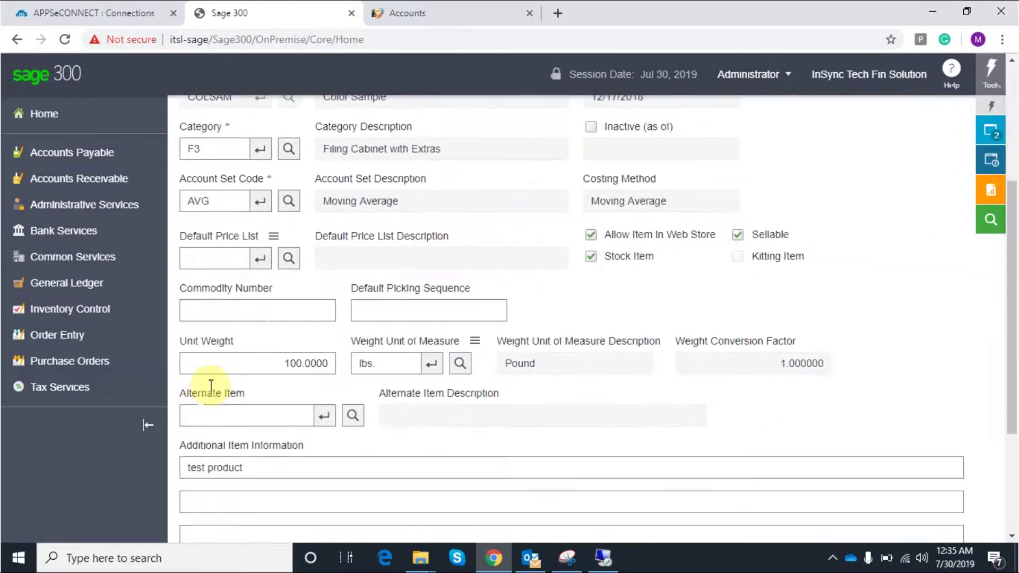
pyautogui.click(289, 265)
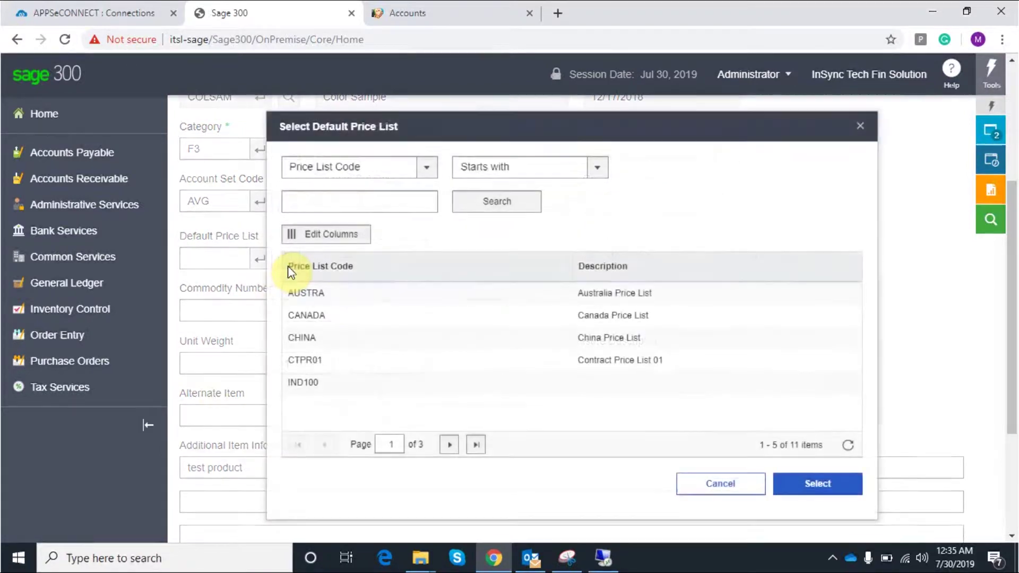
pyautogui.click(329, 298)
pyautogui.click(817, 486)
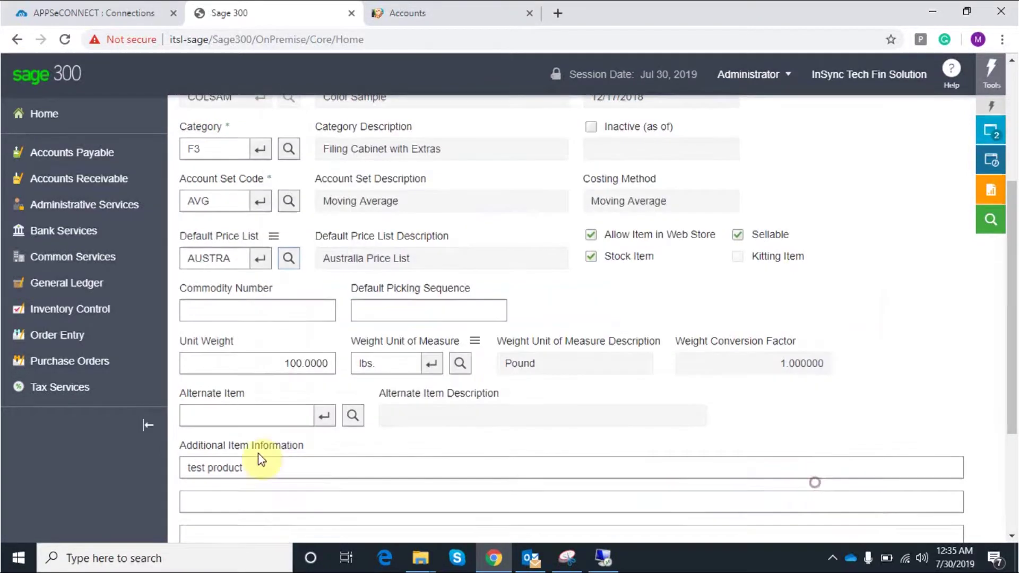
pyautogui.scroll(-1, 351, 479)
pyautogui.scroll(3, 460, 423)
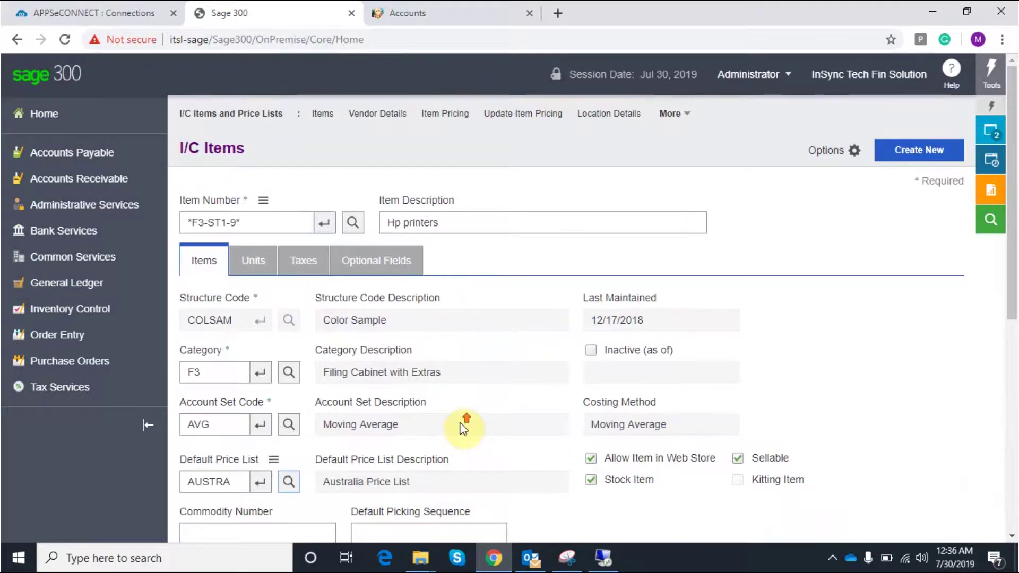
# Review the item's Unit of measure line and GST tax line
pyautogui.click(260, 263)
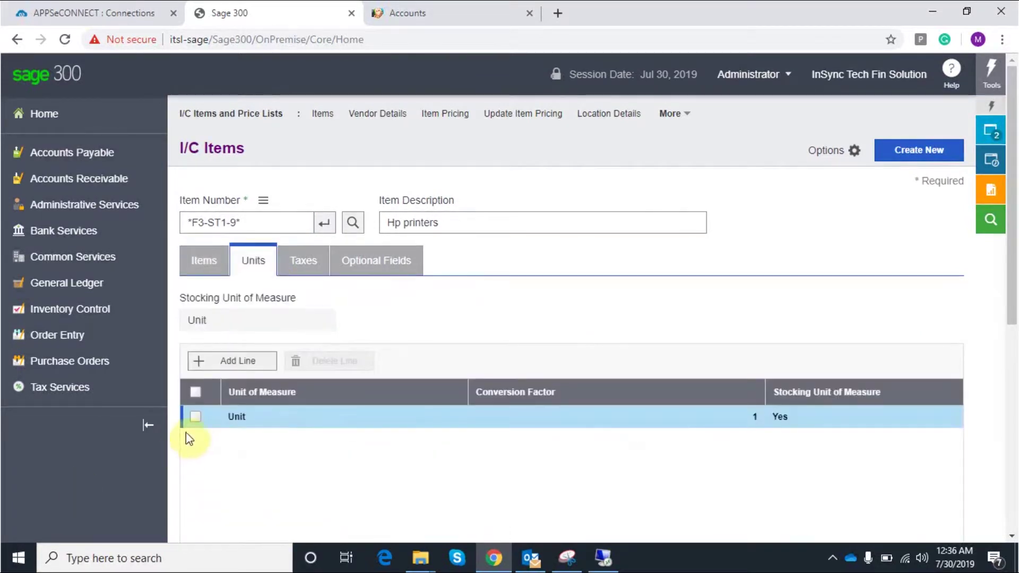
pyautogui.click(195, 419)
pyautogui.click(302, 260)
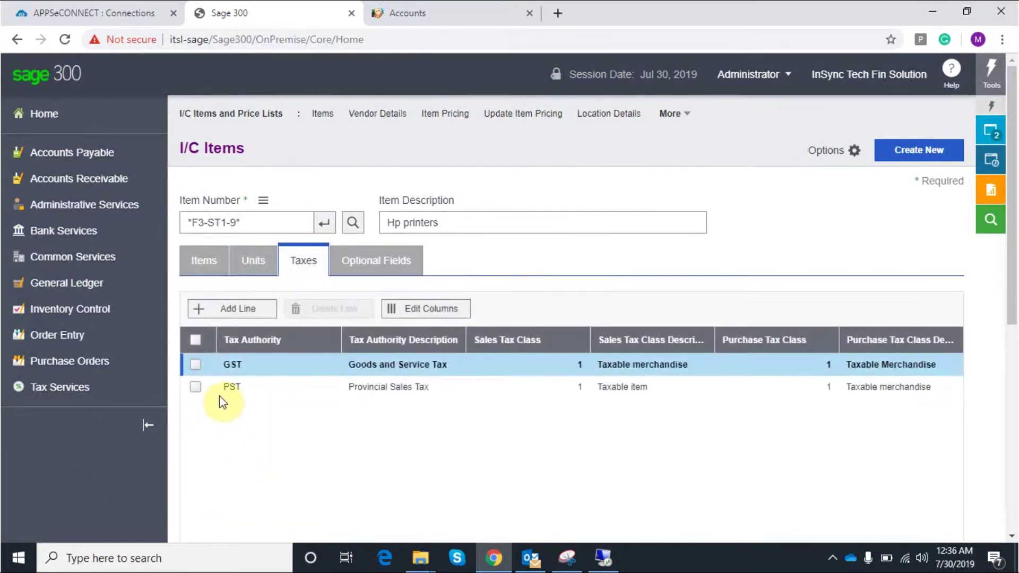
pyautogui.click(196, 365)
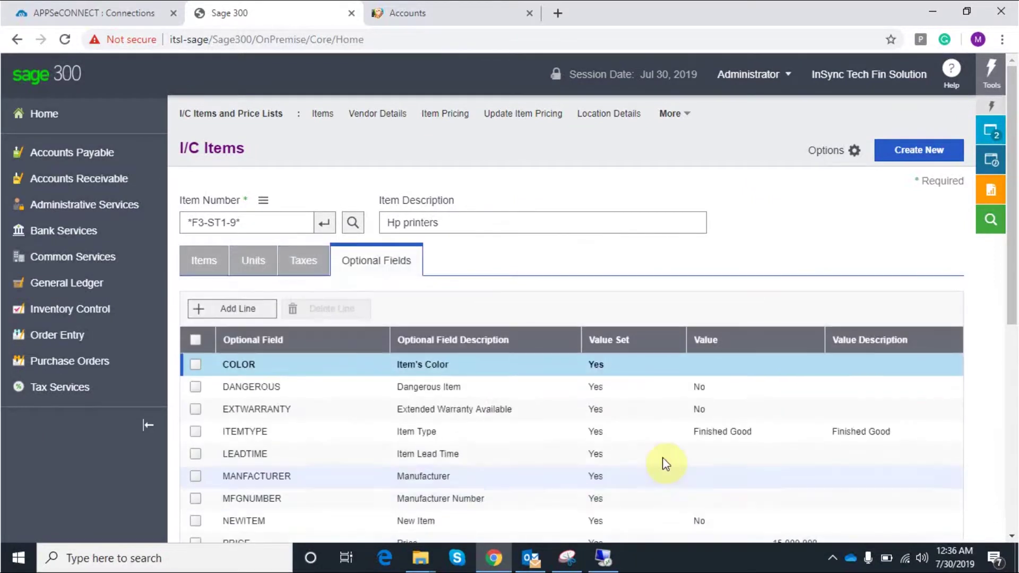
# Set the PRICE optional field to 1333, save the item, and bring up the remote server
pyautogui.scroll(-3, 662, 462)
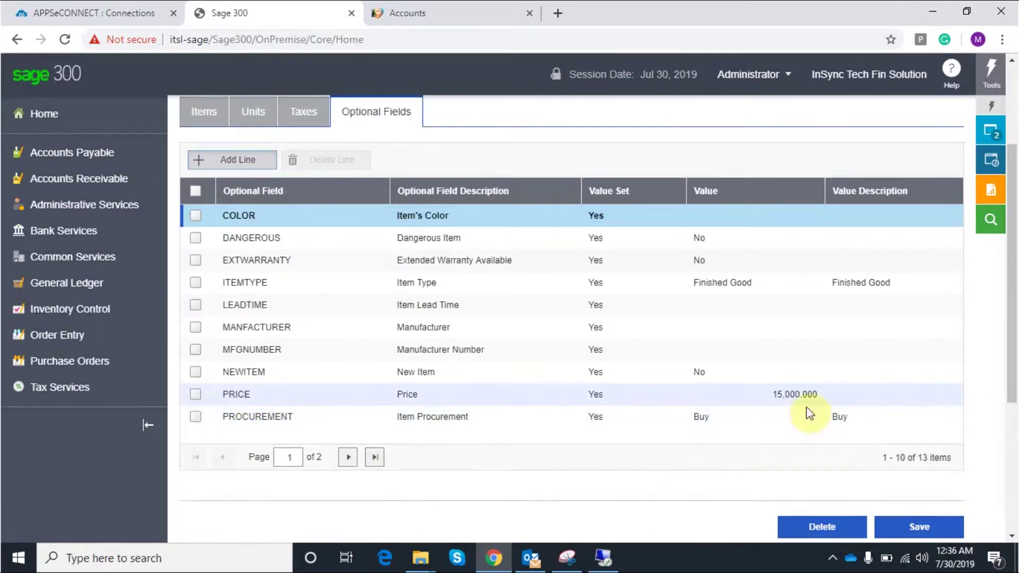
pyautogui.click(787, 393)
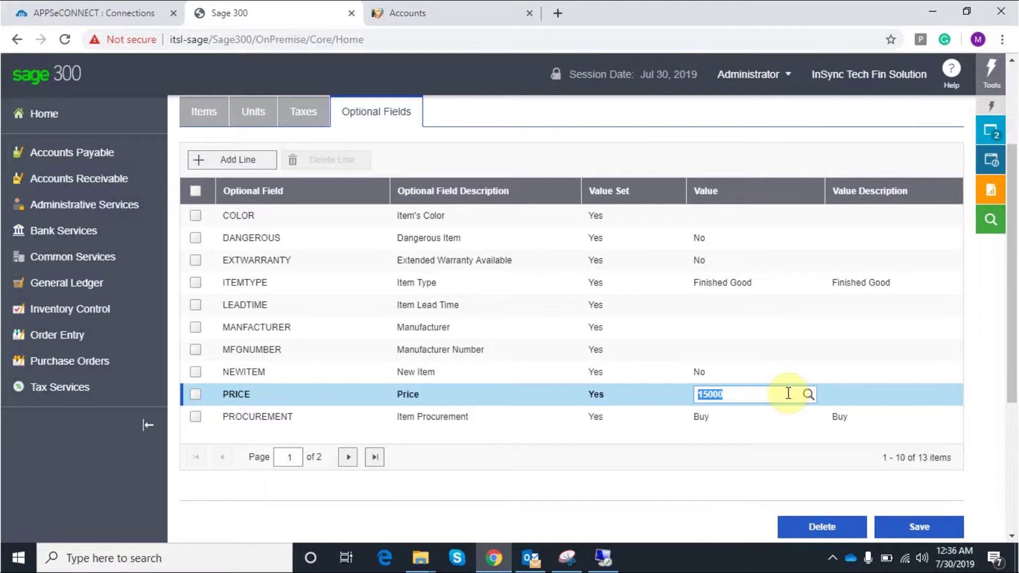
pyautogui.write('13333')
pyautogui.press('BackSpace')
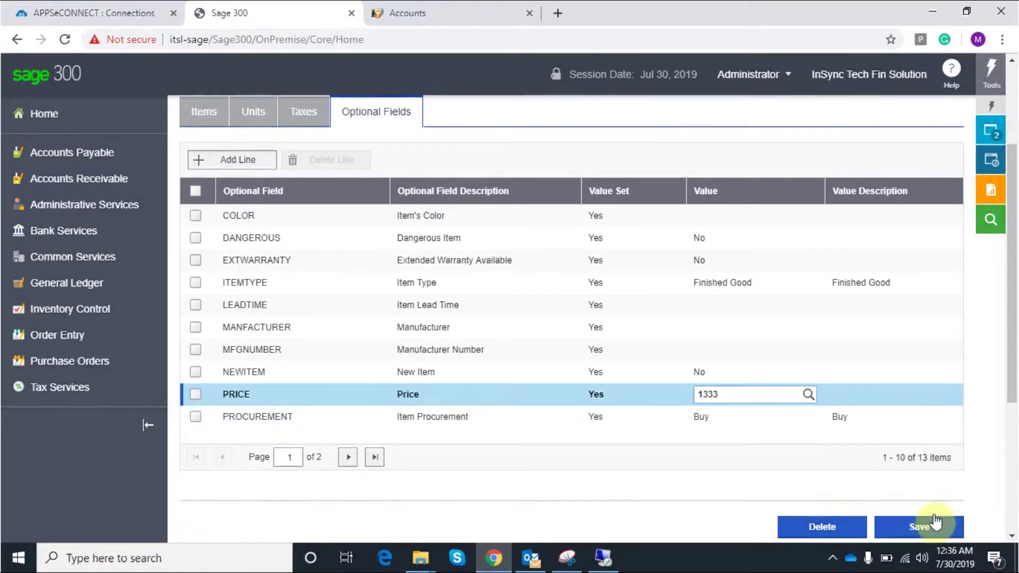
pyautogui.click(922, 528)
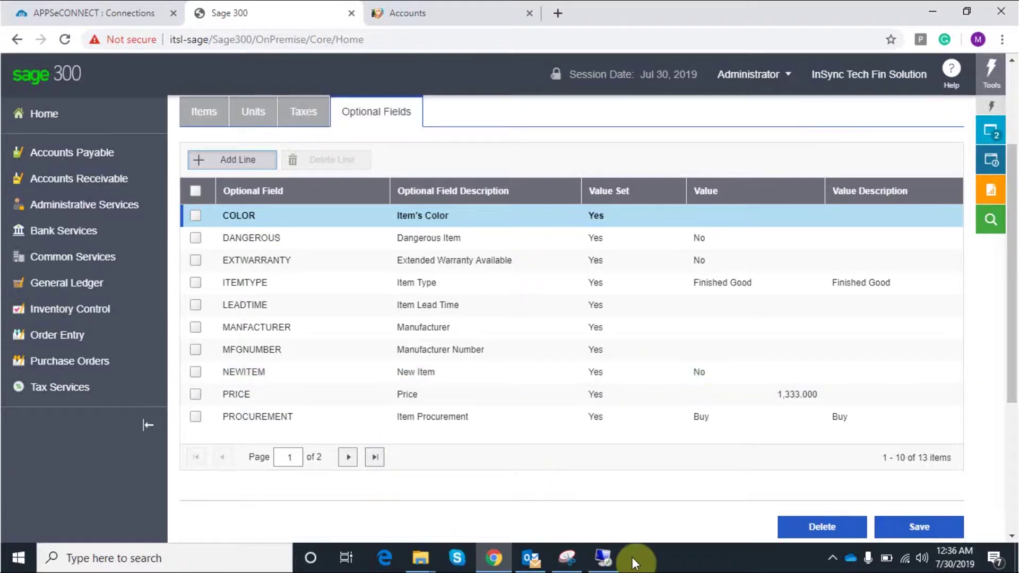
pyautogui.click(604, 558)
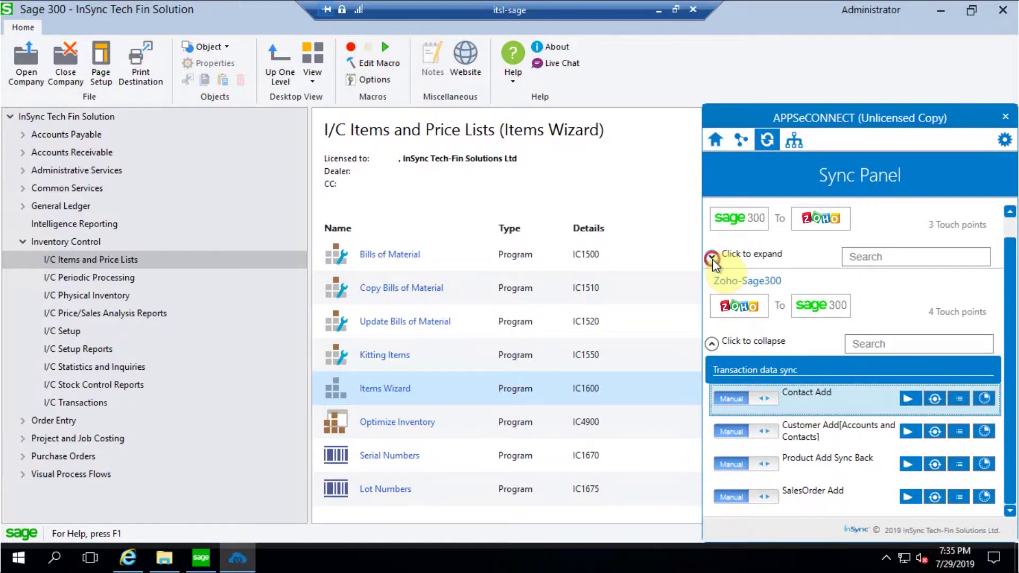
# Run the Sage300 To Zoho Item add sync, check its Auto schedule, and leave it Manual
pyautogui.click(713, 259)
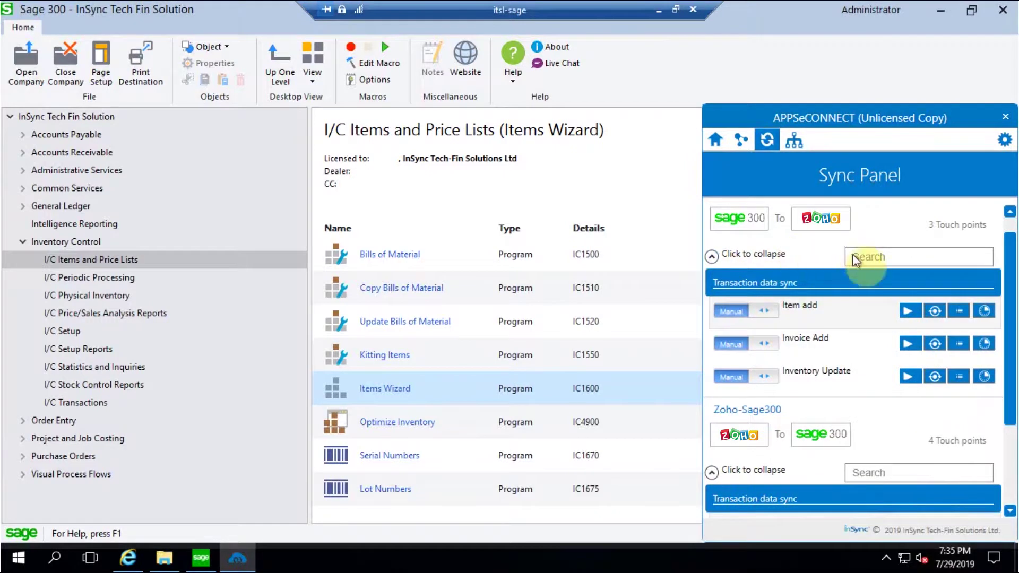
pyautogui.click(907, 310)
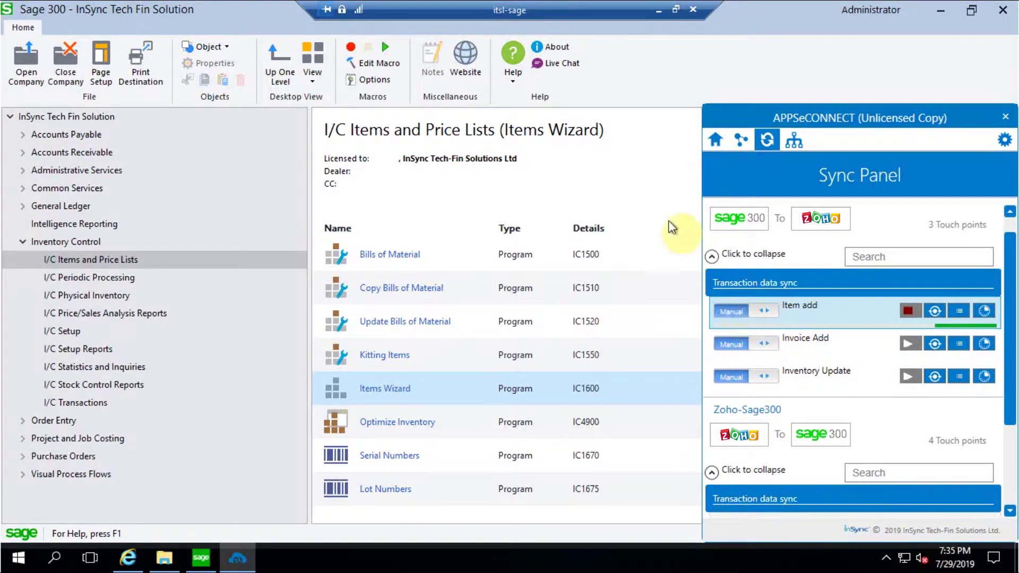
pyautogui.click(730, 311)
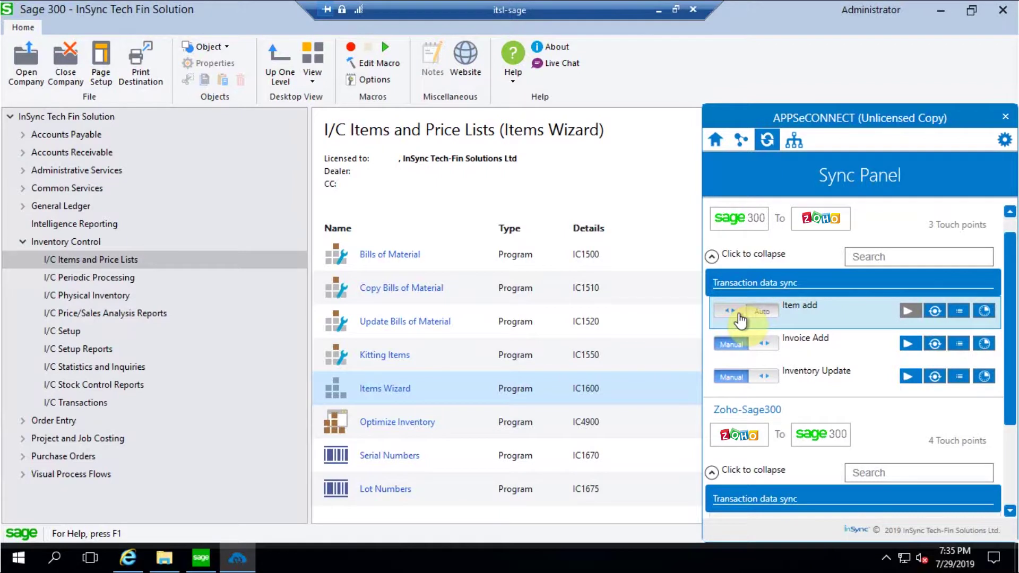
pyautogui.click(983, 310)
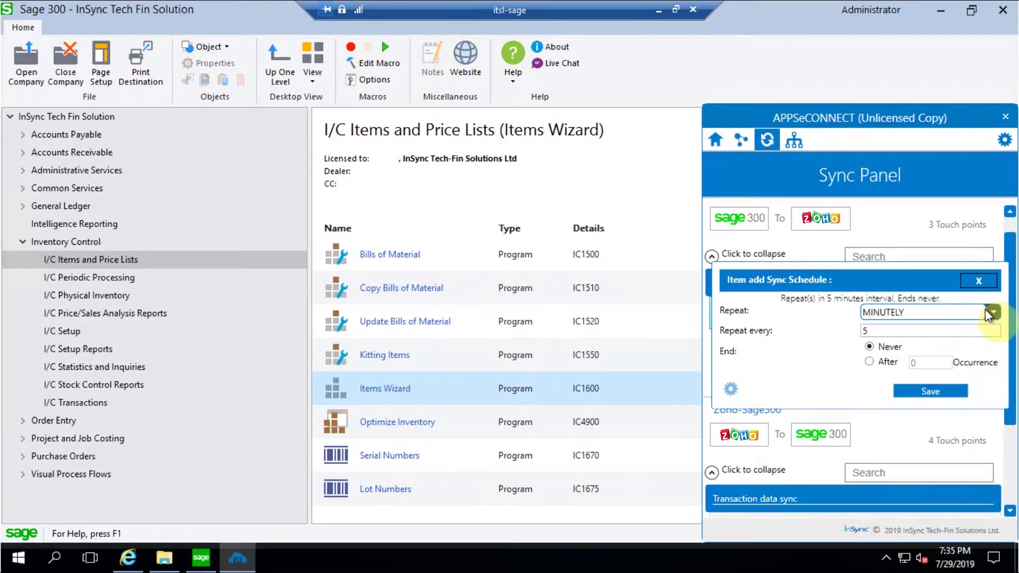
pyautogui.click(983, 282)
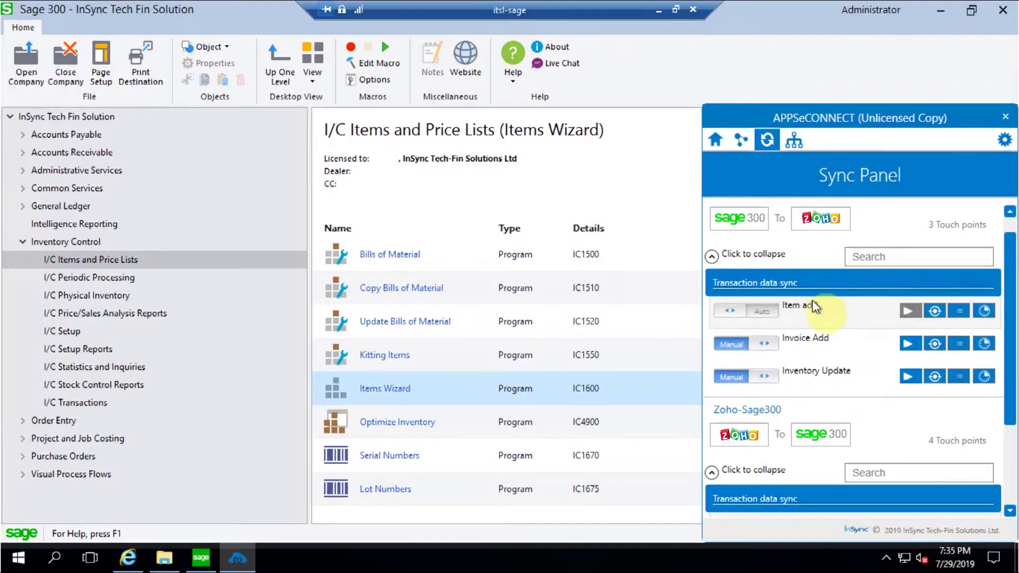
pyautogui.click(770, 310)
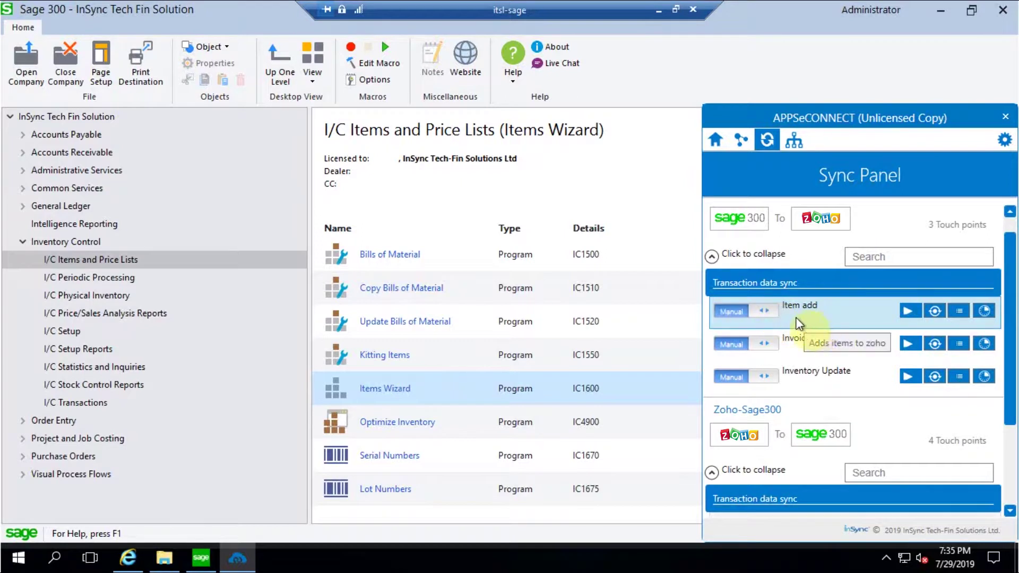
pyautogui.click(658, 11)
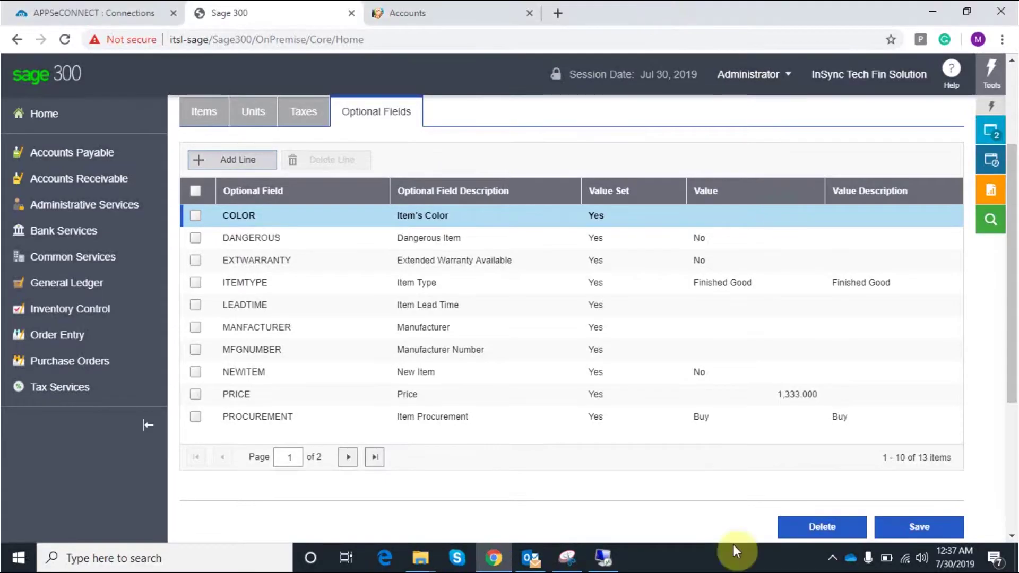
# In Zoho CRM Products, open Hp printers showing code F3-ST1-9 and price $1,333.00
pyautogui.click(451, 9)
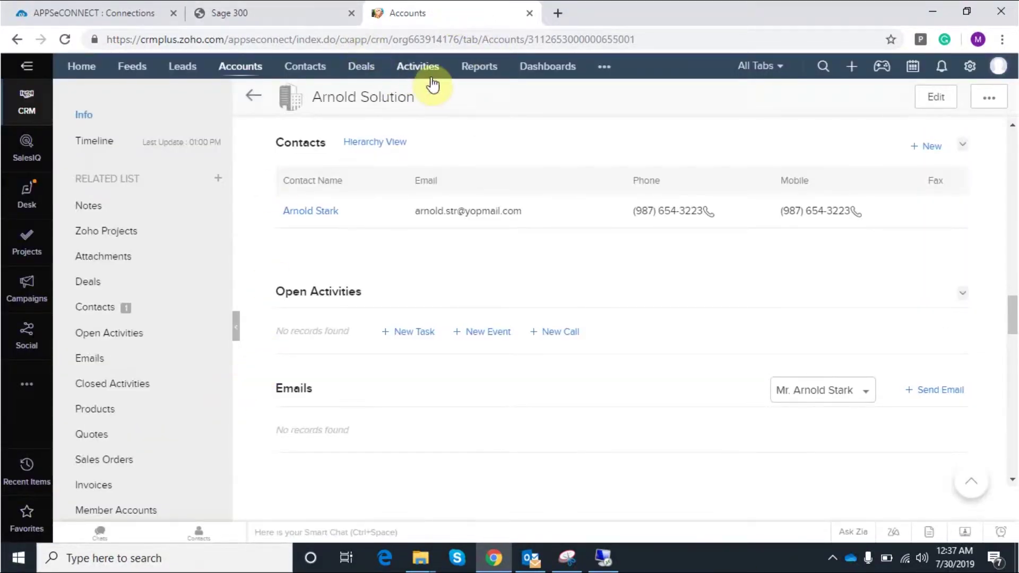
pyautogui.click(605, 70)
pyautogui.click(605, 127)
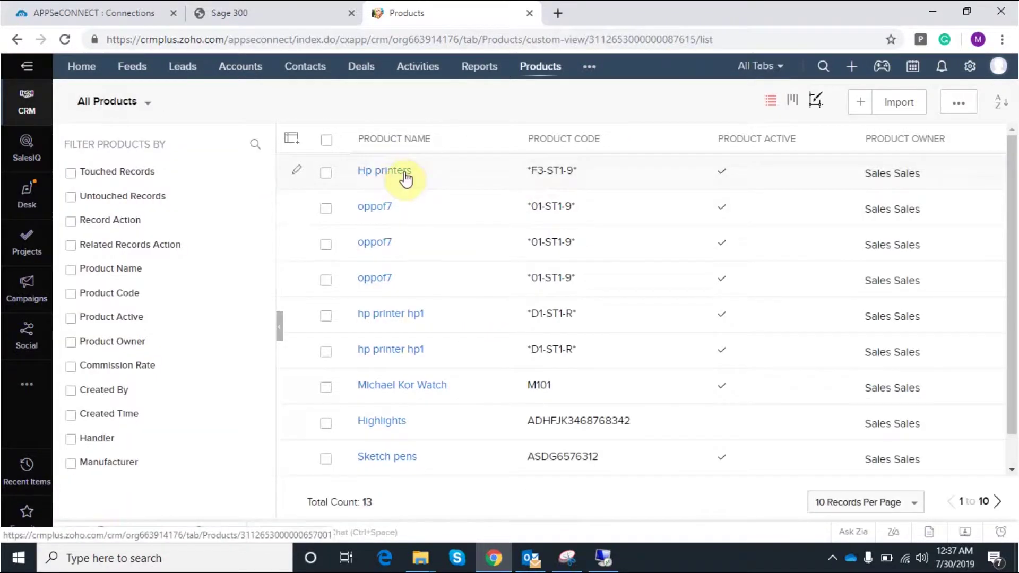
pyautogui.click(404, 175)
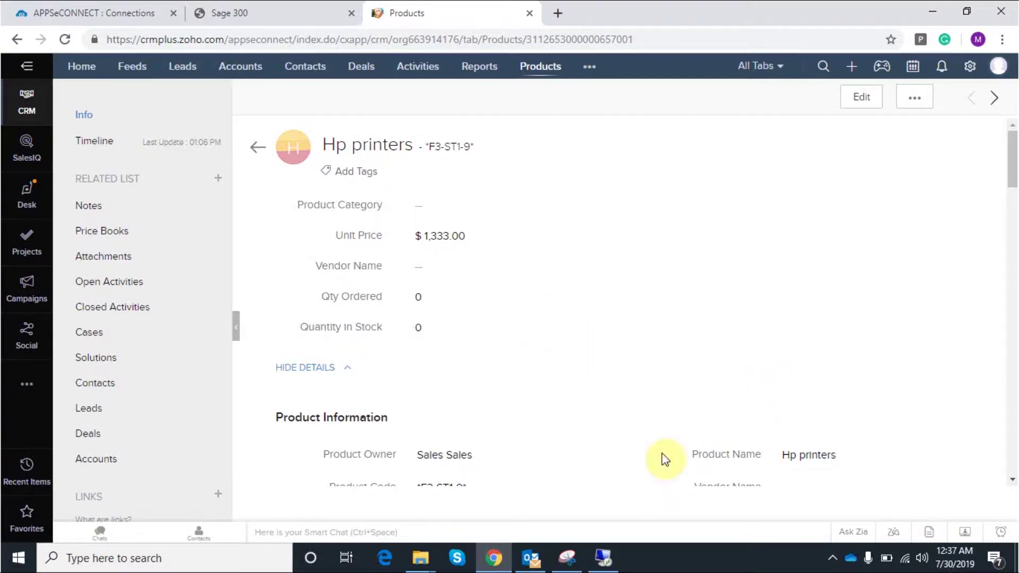
pyautogui.moveTo(605, 560)
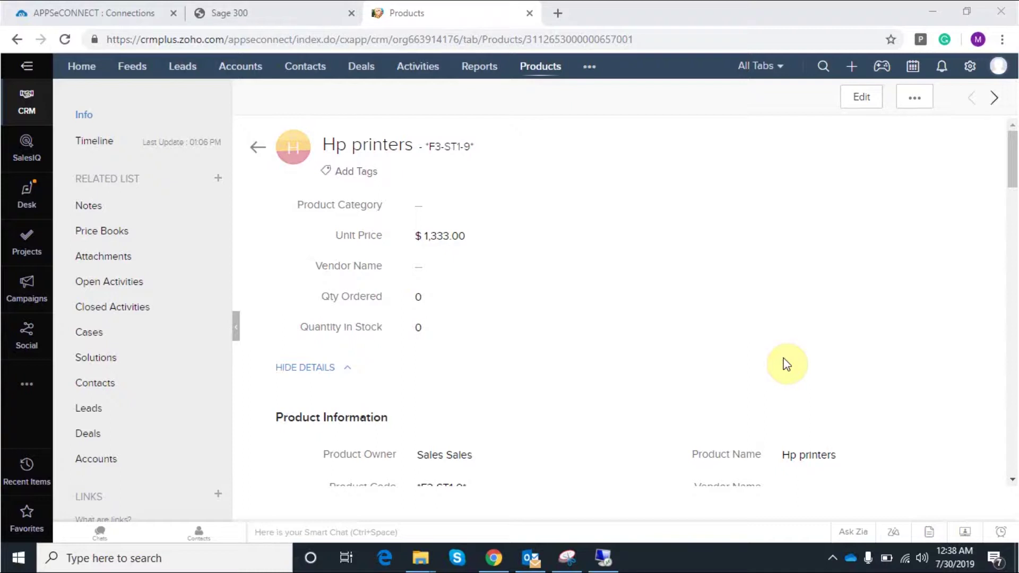
# Open I/C inventory Adjustments in Sage 300 and add a first line
pyautogui.click(255, 9)
pyautogui.scroll(3, 80, 345)
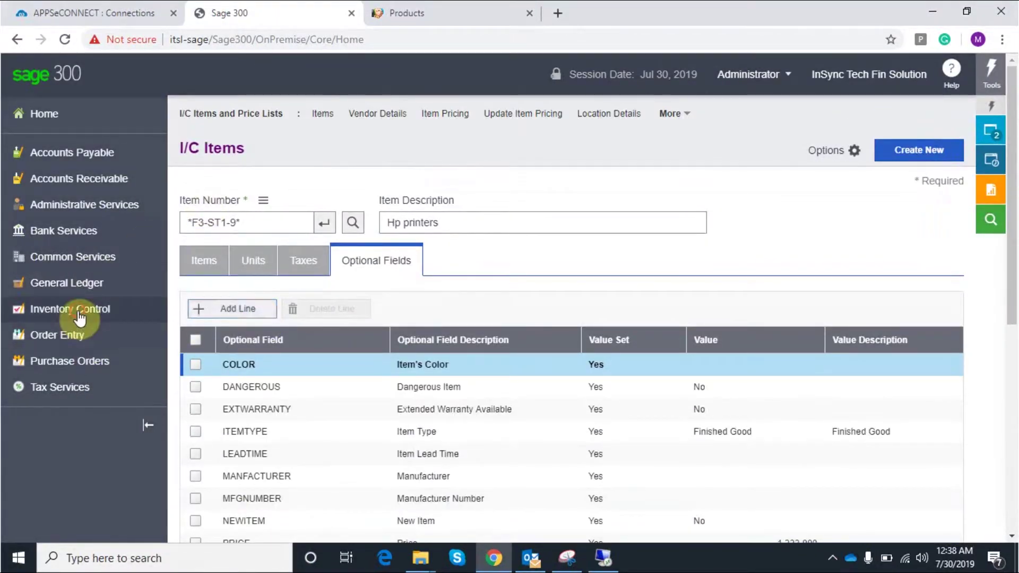
pyautogui.click(133, 309)
pyautogui.moveTo(218, 137)
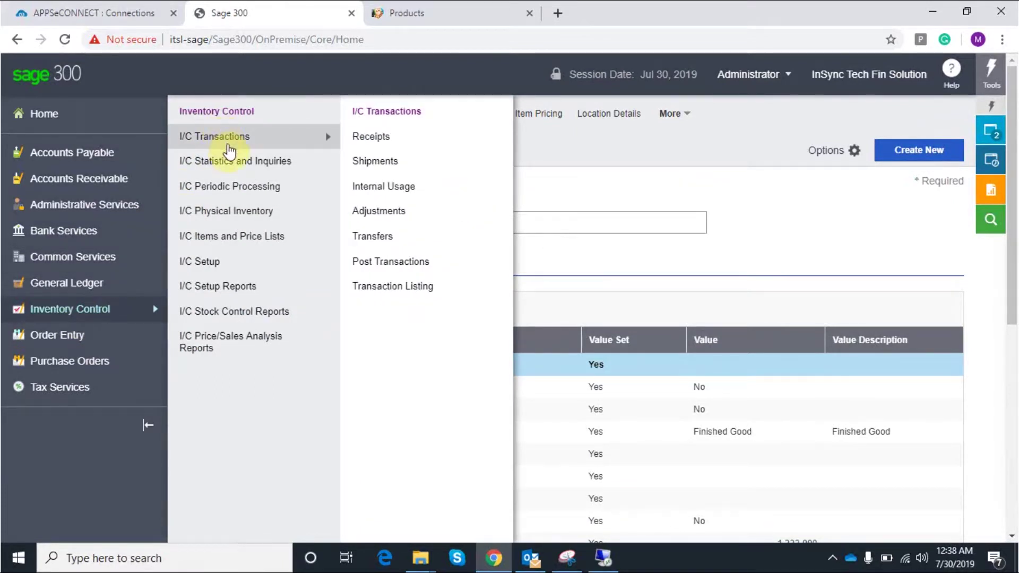
pyautogui.click(387, 212)
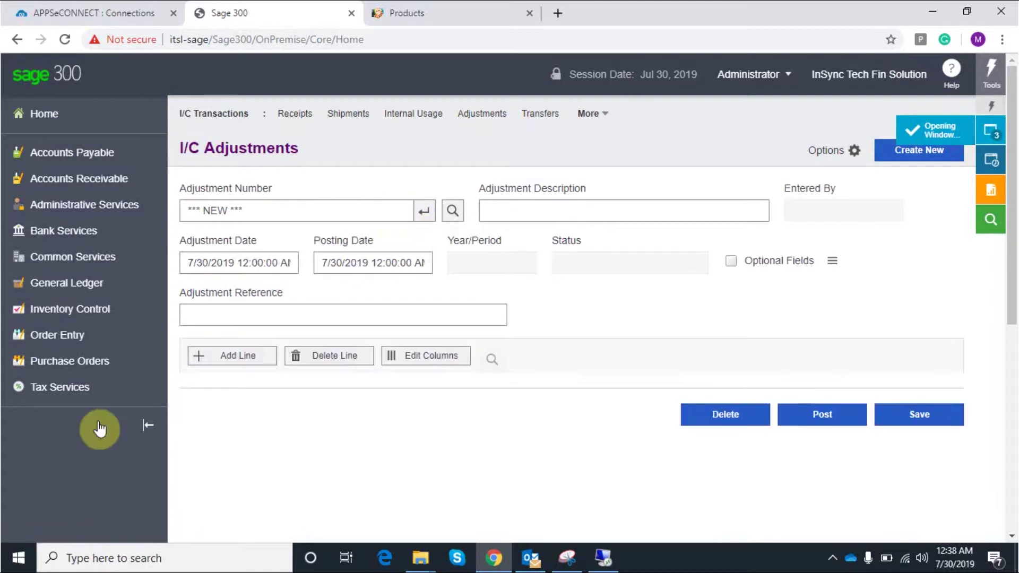
pyautogui.scroll(-3, 267, 430)
pyautogui.click(218, 210)
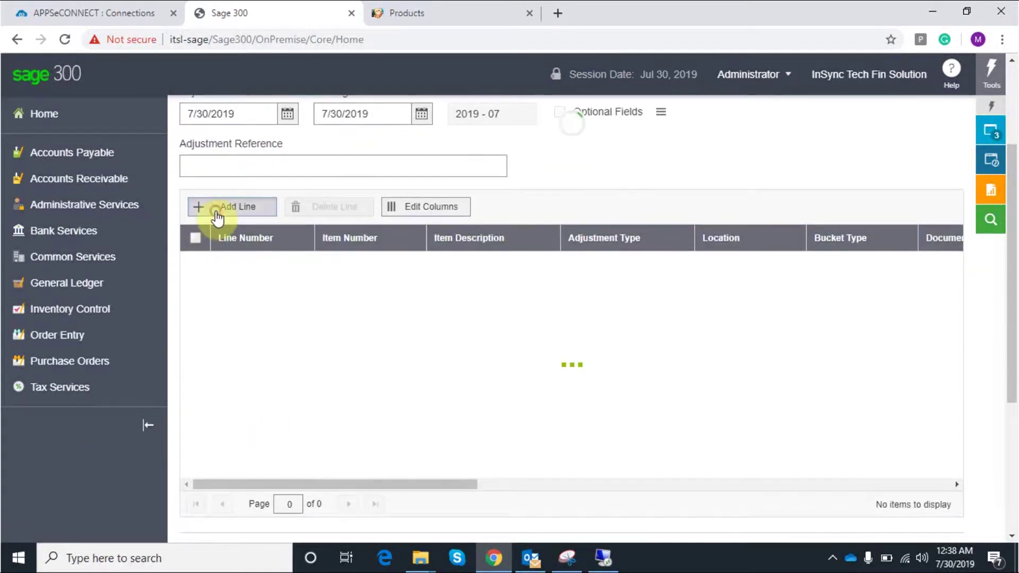
# Search items by description 'Hp' and put F3-ST1-9 Hp printers on the line
pyautogui.click(410, 263)
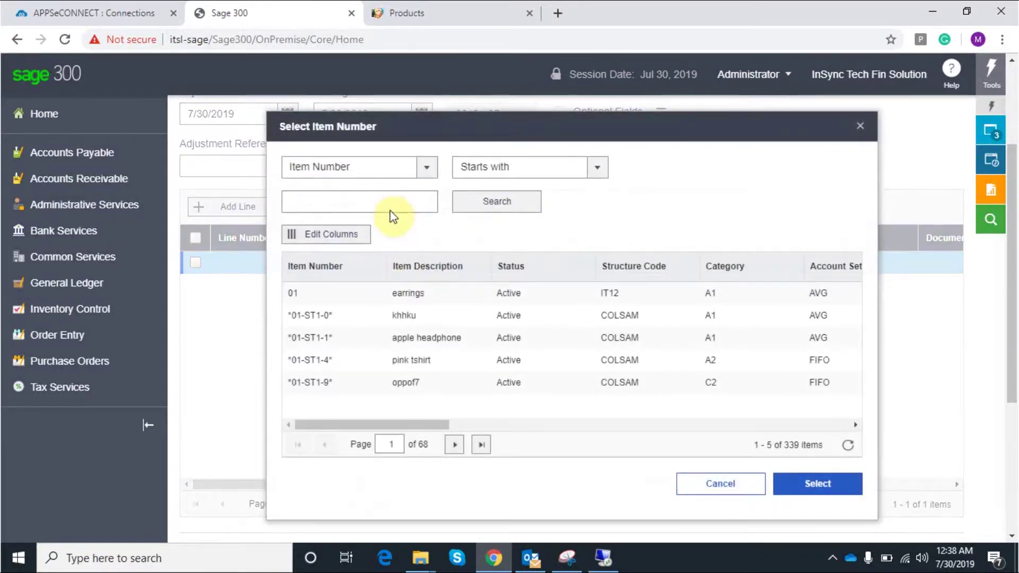
pyautogui.click(427, 169)
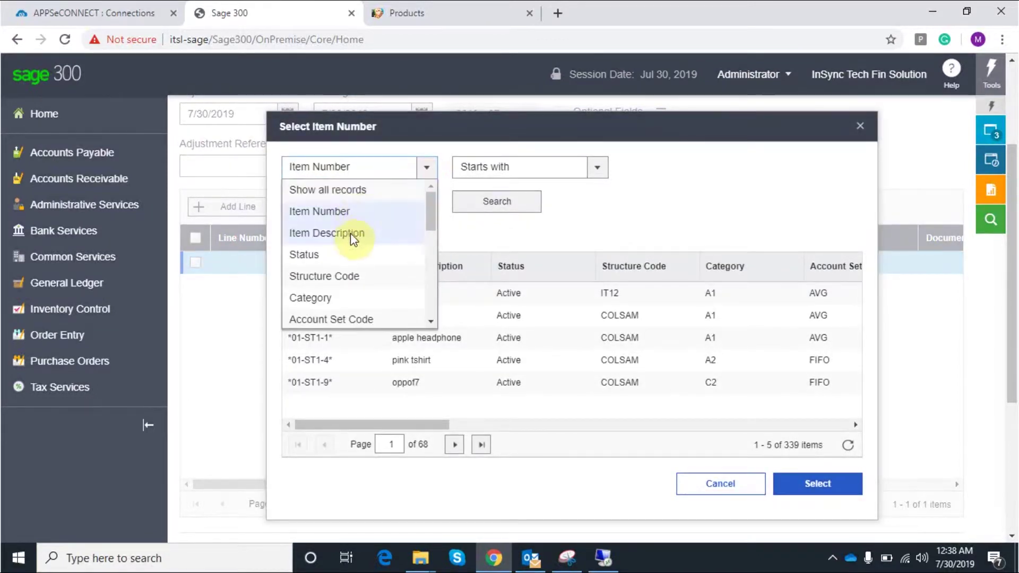
pyautogui.click(347, 232)
pyautogui.click(348, 206)
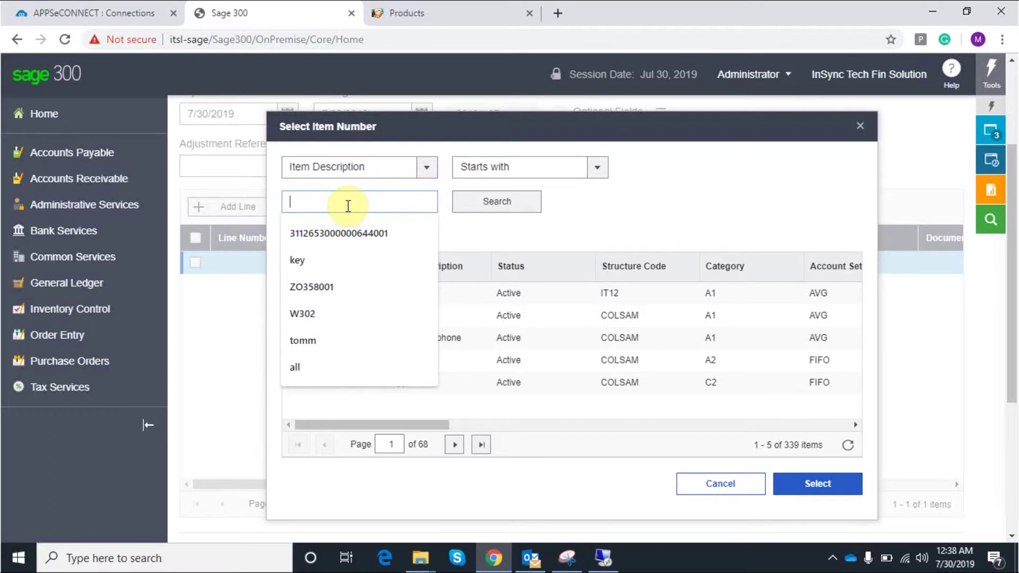
pyautogui.write('Ho')
pyautogui.press('BackSpace')
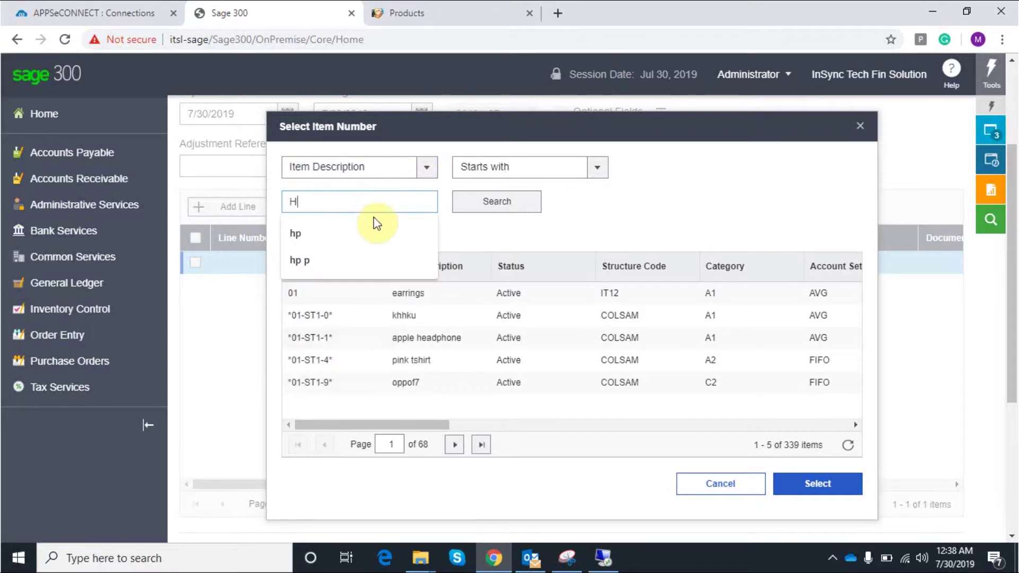
pyautogui.write('p')
pyautogui.click(504, 202)
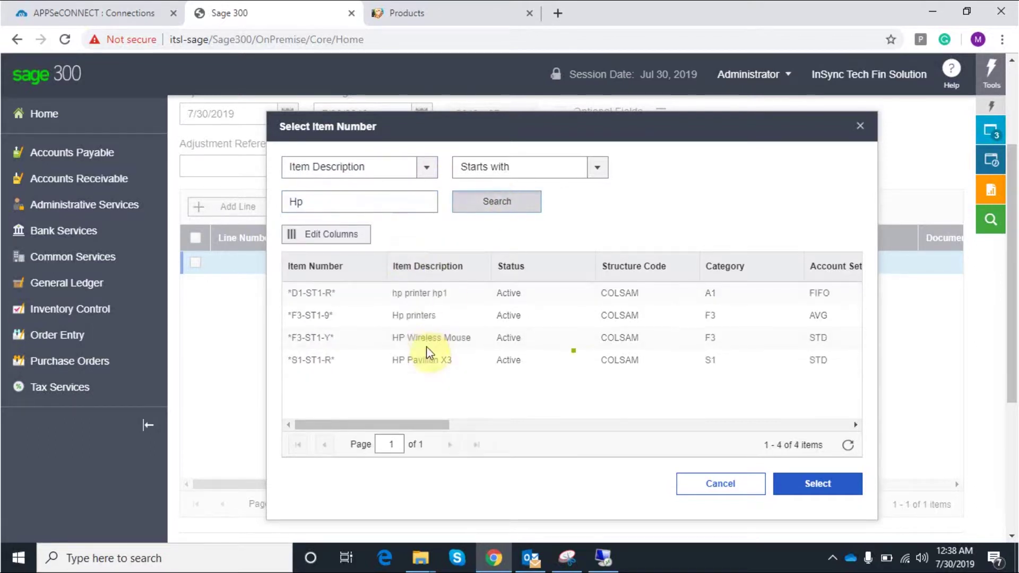
pyautogui.click(416, 317)
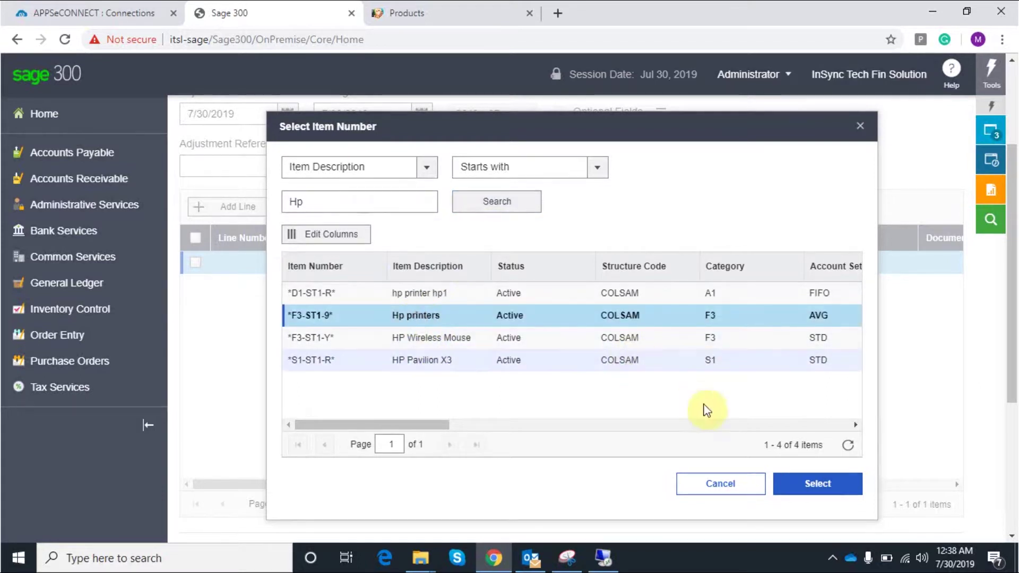
pyautogui.click(818, 486)
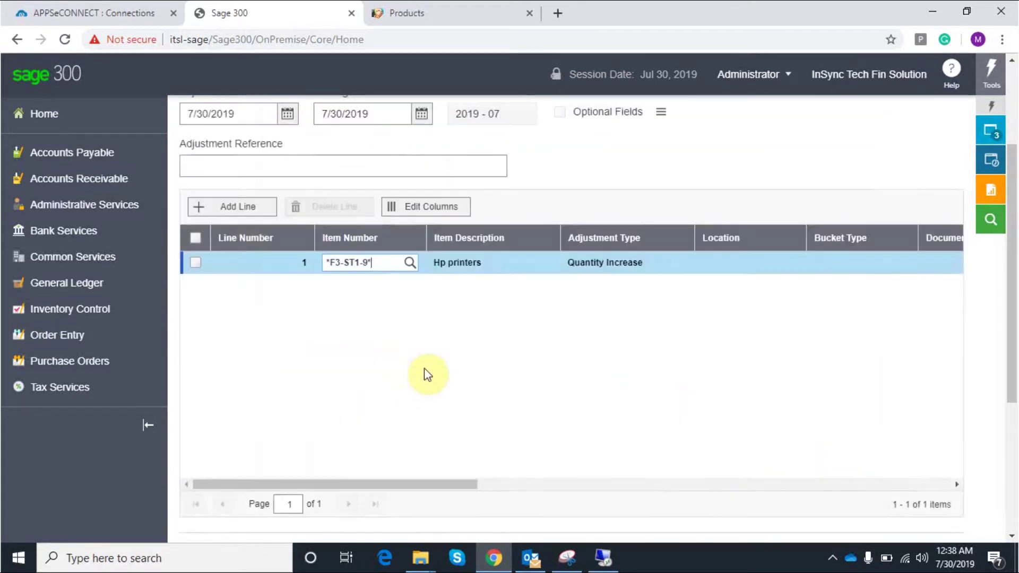
# Set the Hp printers line to location 1 and quantity 100
pyautogui.click(724, 263)
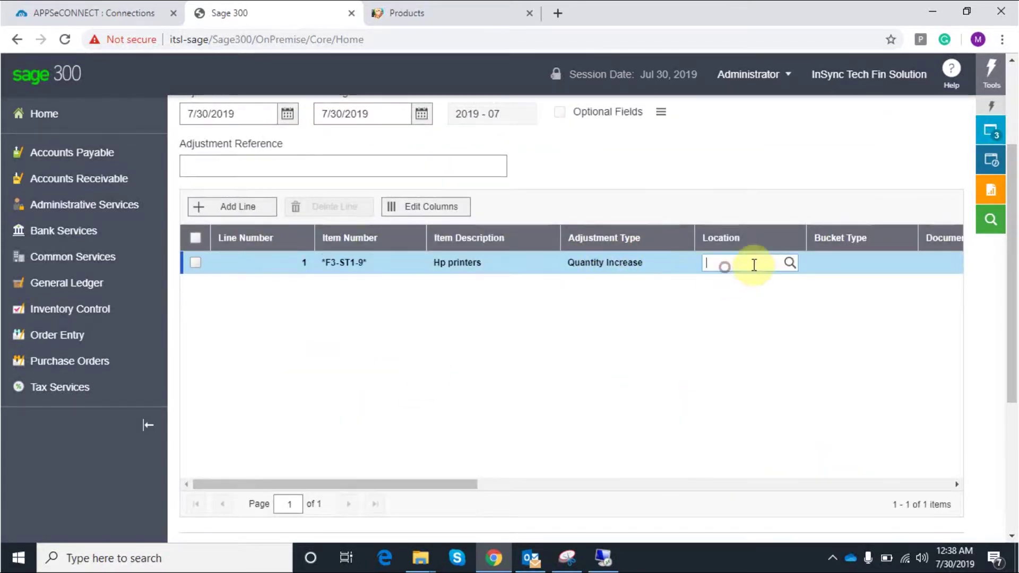
pyautogui.click(790, 262)
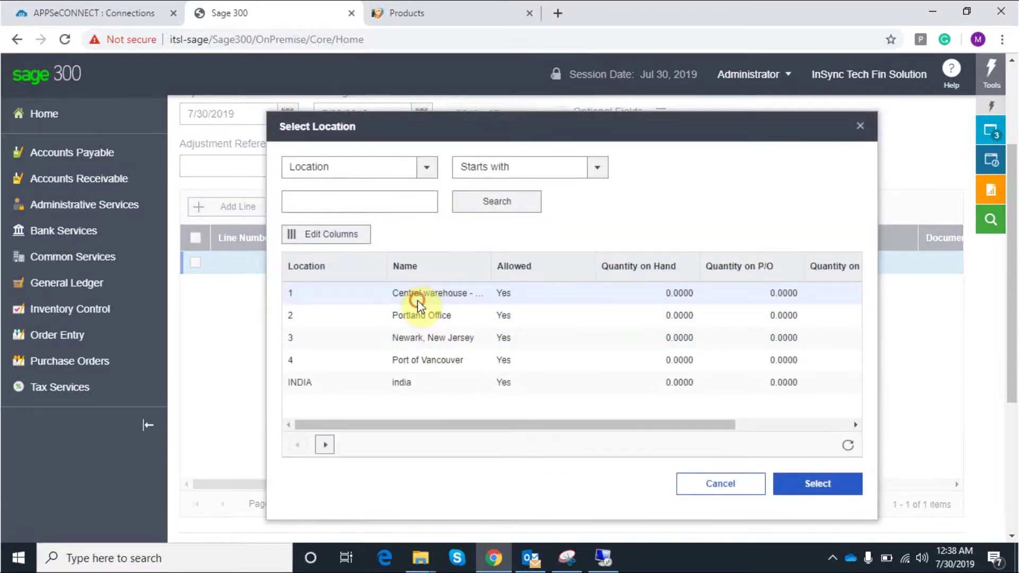
pyautogui.click(416, 301)
pyautogui.click(814, 485)
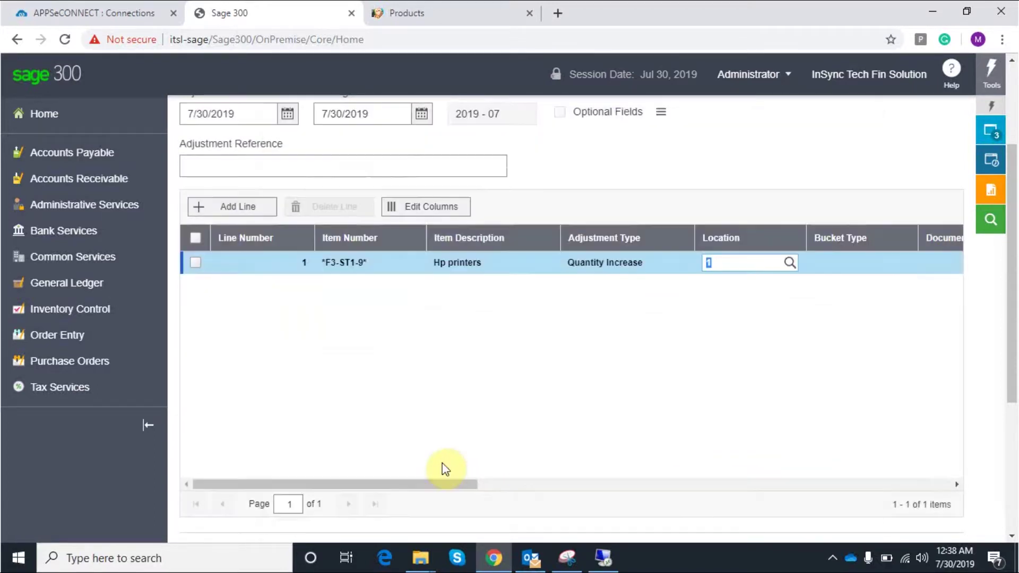
pyautogui.moveTo(442, 482); pyautogui.dragTo(602, 502)
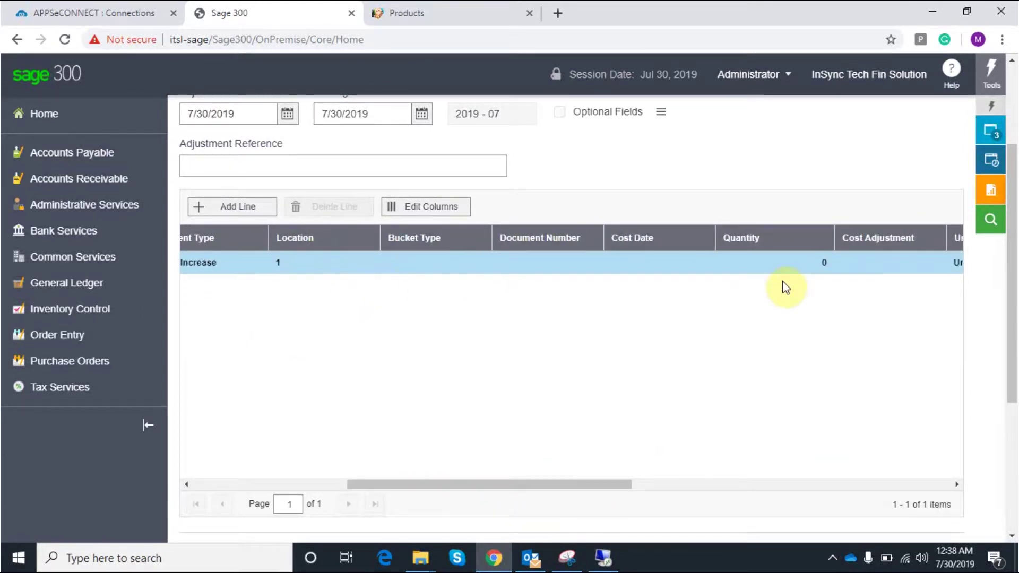
pyautogui.click(791, 263)
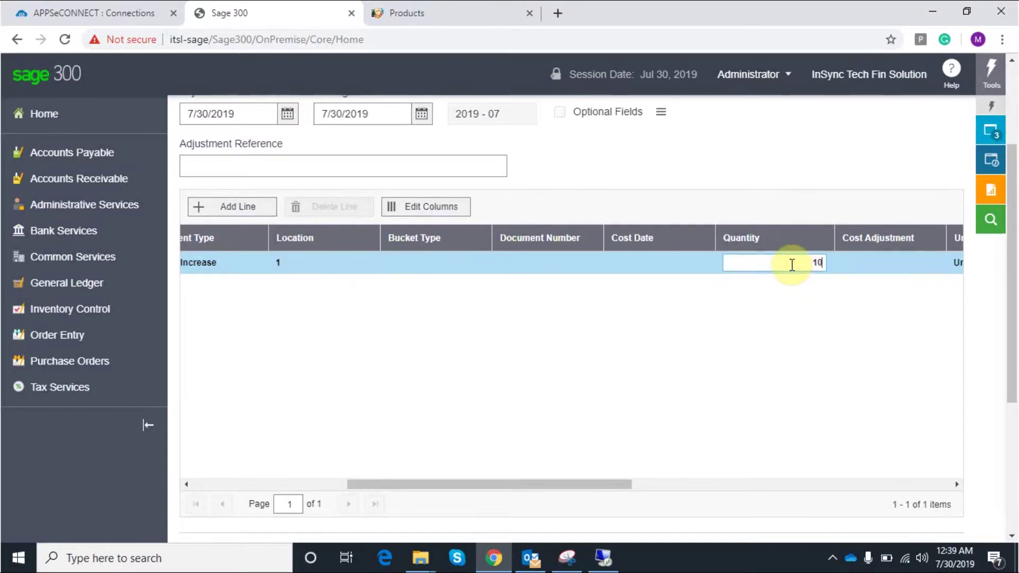
pyautogui.write('100')
pyautogui.moveTo(601, 485); pyautogui.dragTo(912, 470)
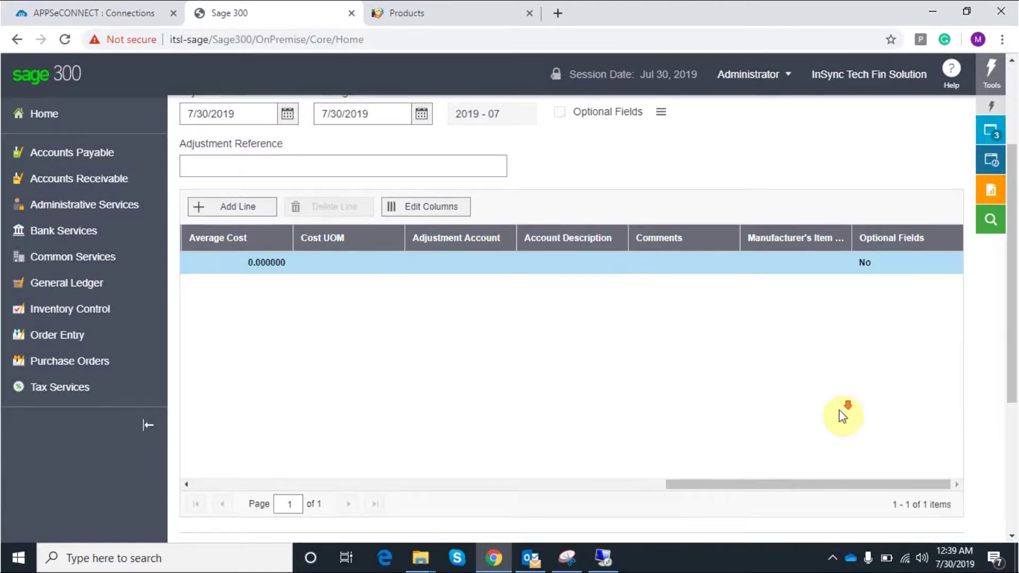
# Post the adjustment, agreeing to delete it after posting
pyautogui.scroll(-4, 839, 410)
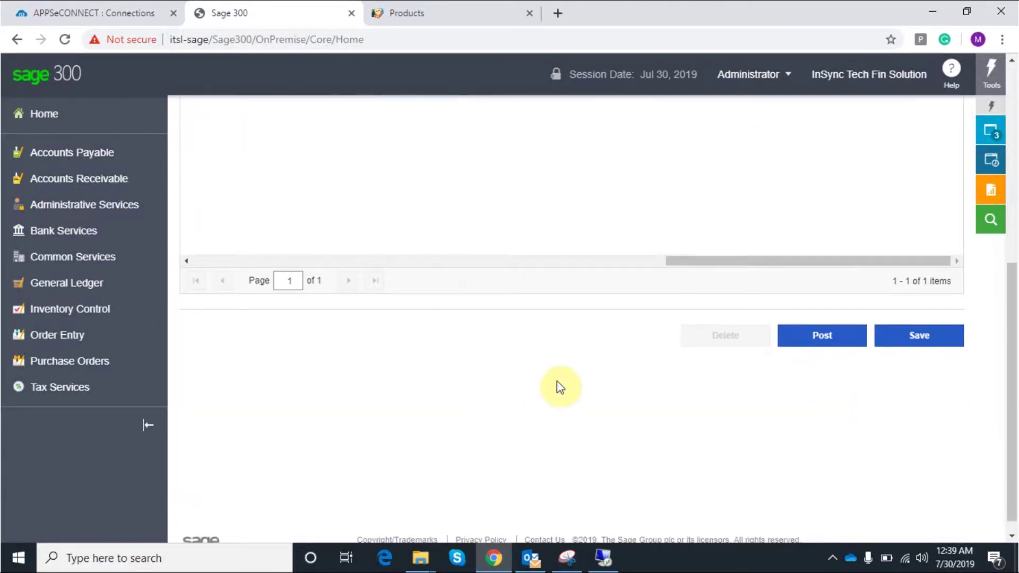
pyautogui.click(831, 346)
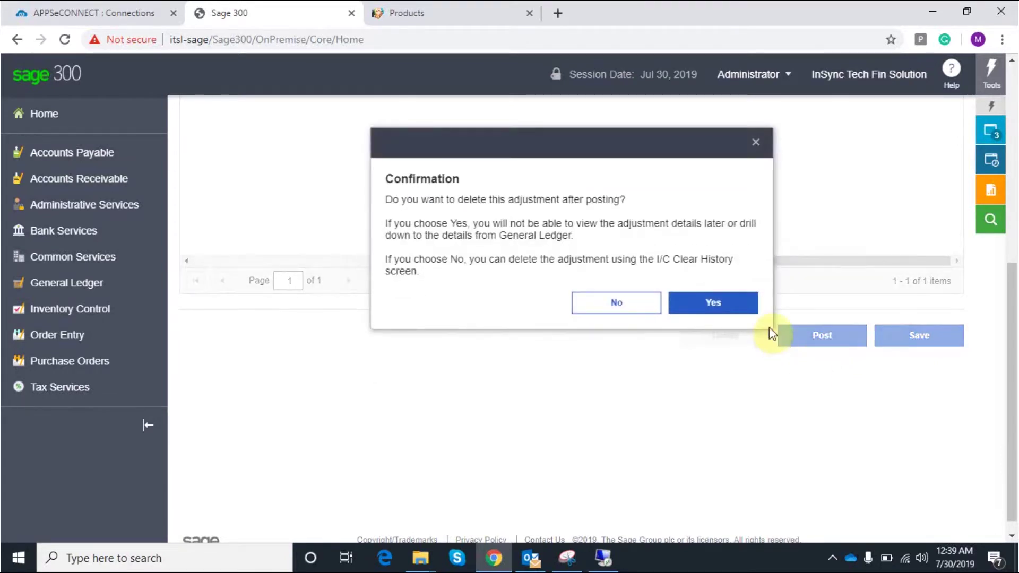
pyautogui.click(700, 313)
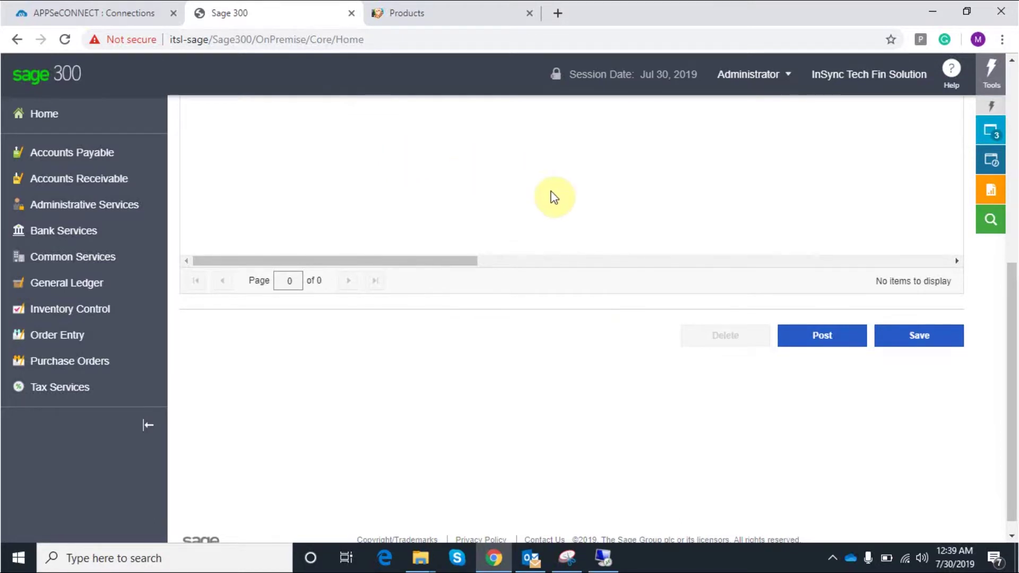
# On the remote desktop, launch Items Wizard and open its item finder filtered to 'Hp'
pyautogui.click(611, 562)
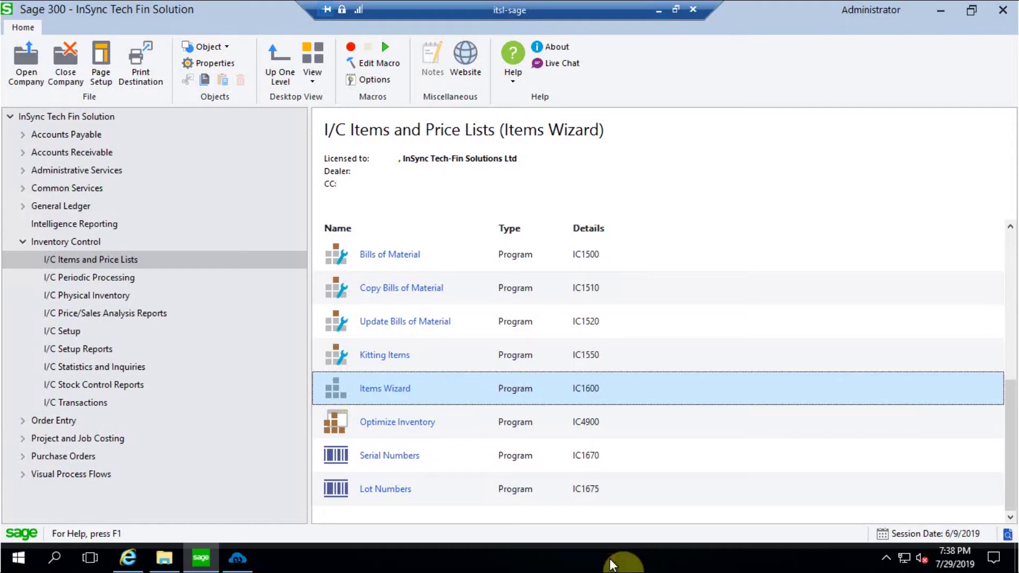
pyautogui.doubleClick(380, 390)
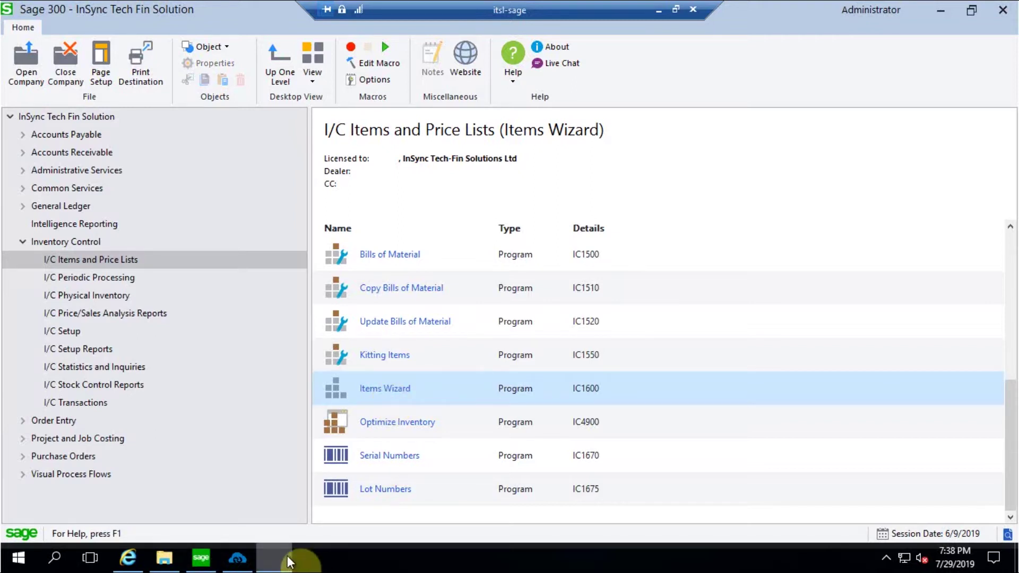
pyautogui.moveTo(282, 561)
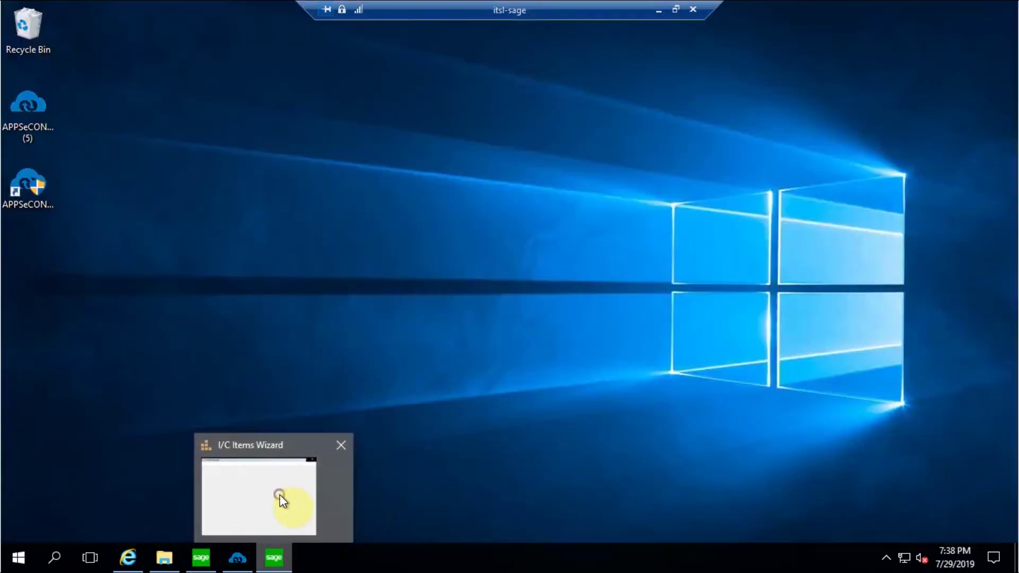
pyautogui.click(280, 499)
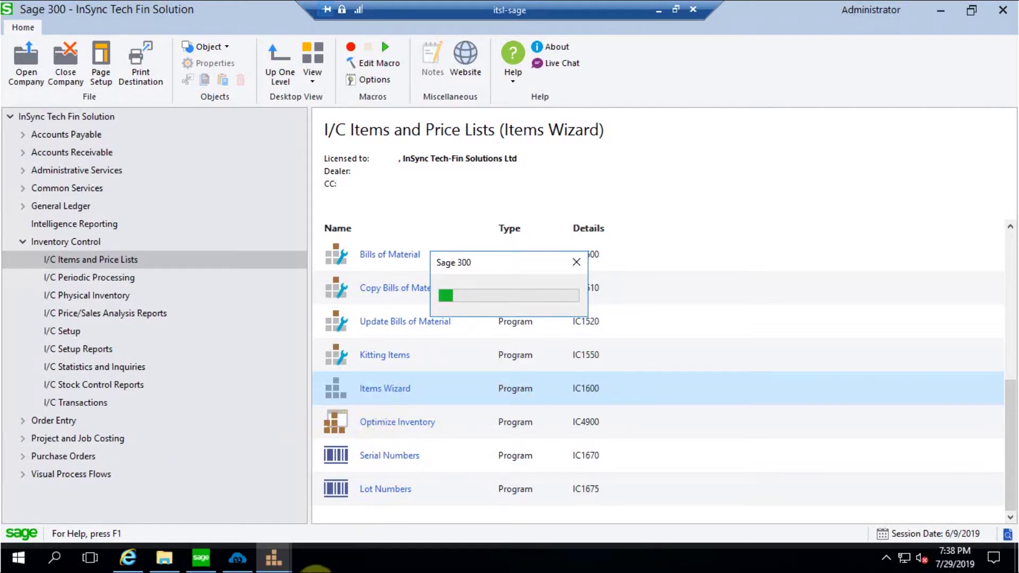
pyautogui.moveTo(281, 554)
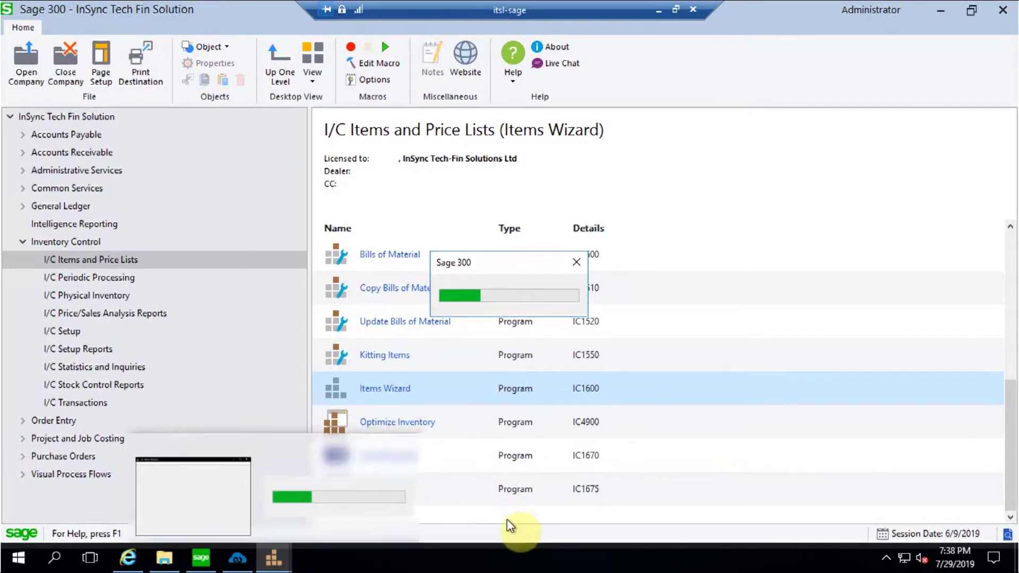
pyautogui.click(637, 456)
pyautogui.click(528, 182)
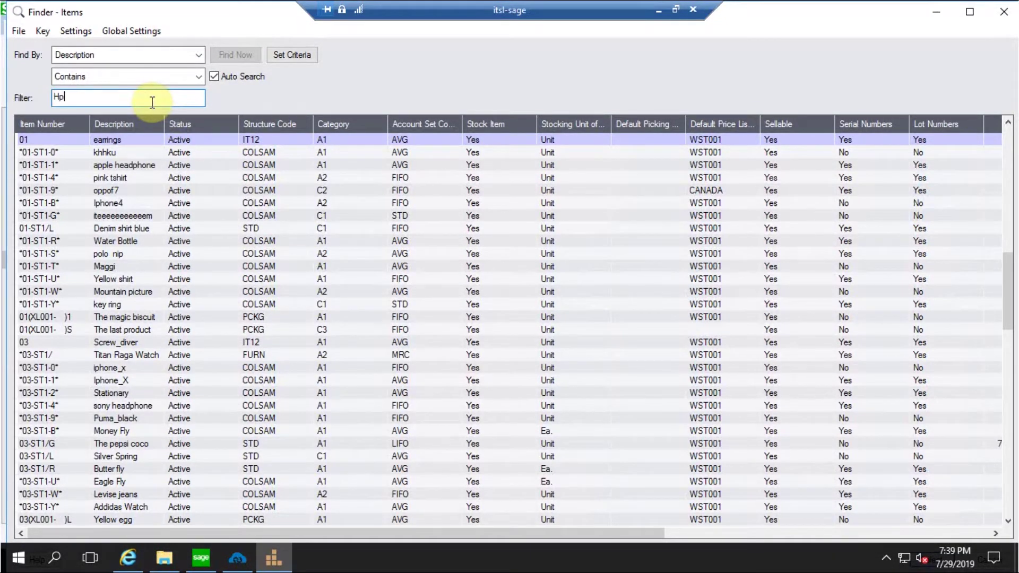
# Search items for 'Hp' and load Hp printers (F3-ST1-9) into the Items Wizard
pyautogui.click(152, 102)
pyautogui.write('Hp')
pyautogui.click(125, 152)
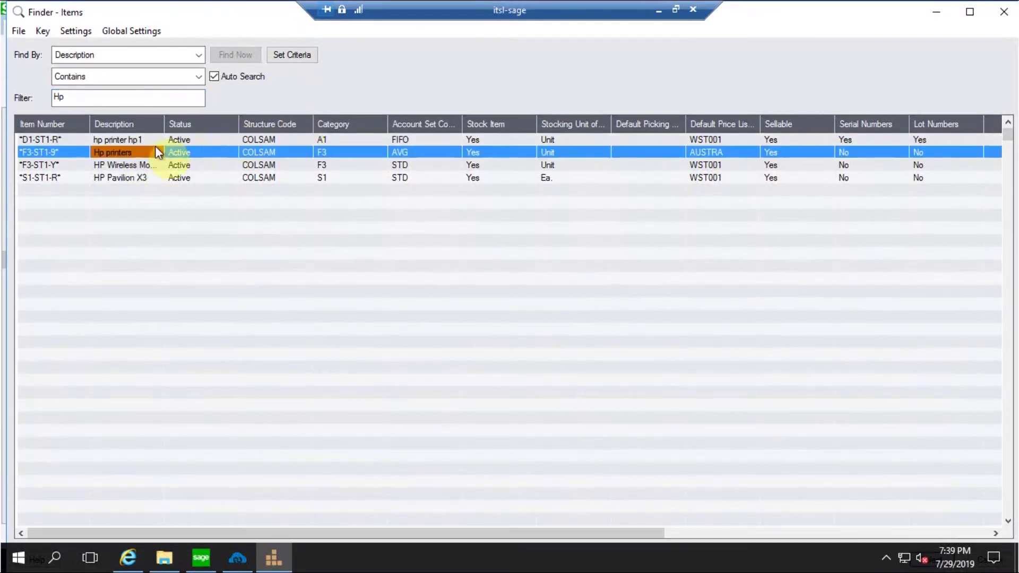
pyautogui.doubleClick(71, 152)
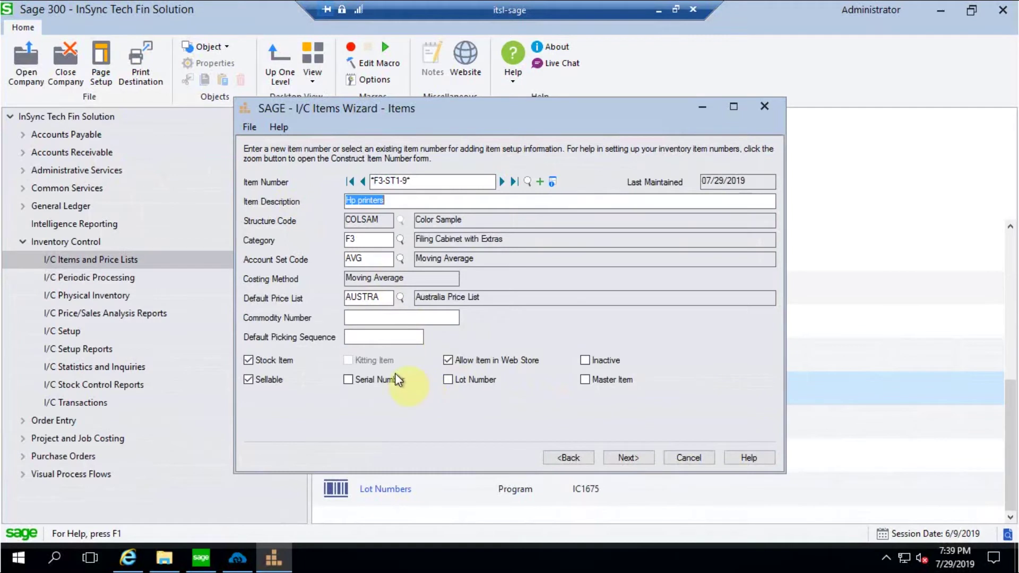
# Turn on serial number and lot number tracking for F3-ST1-9
pyautogui.click(350, 380)
pyautogui.click(449, 380)
pyautogui.click(643, 460)
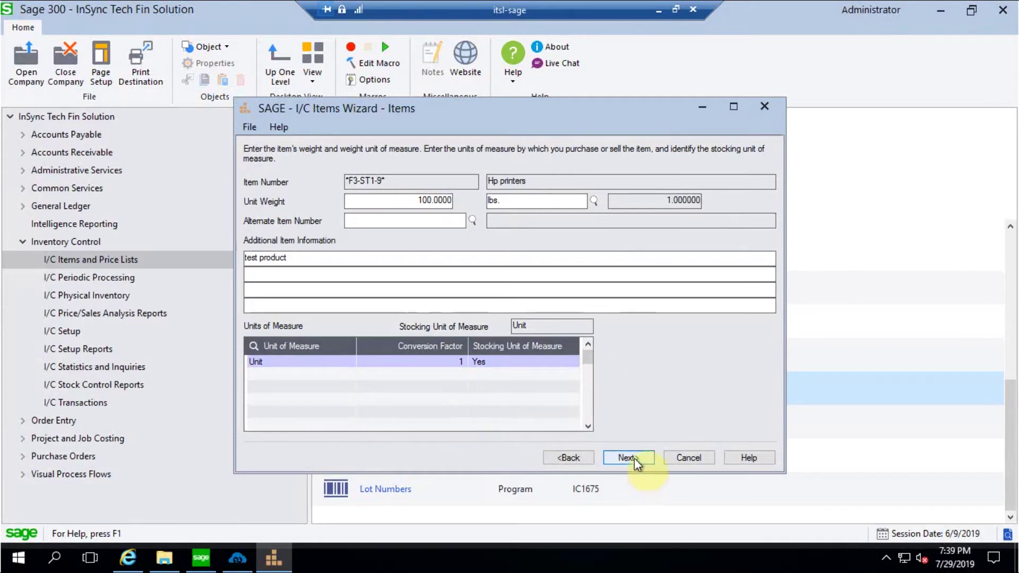
pyautogui.click(635, 458)
pyautogui.click(630, 458)
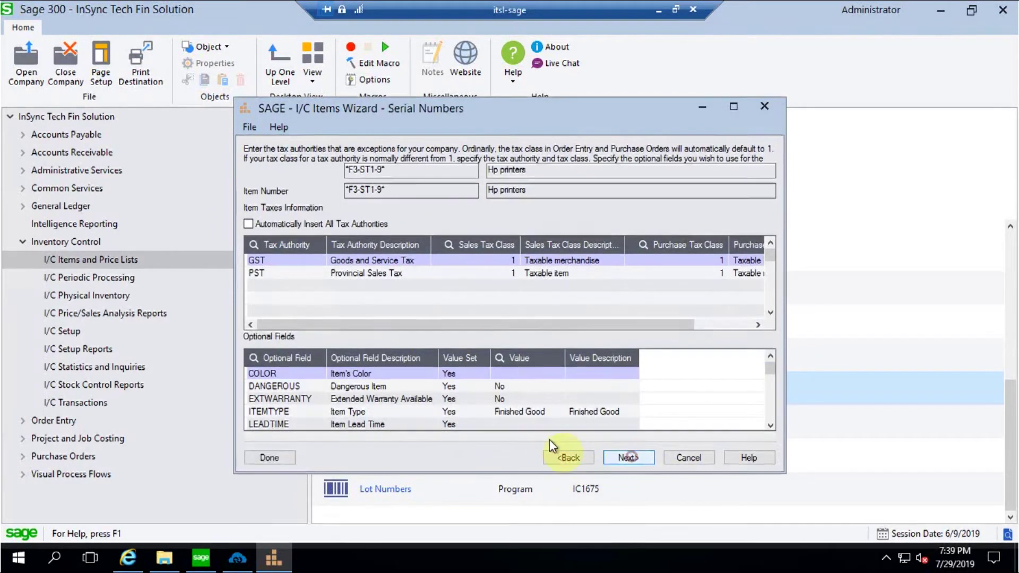
# Apply the AECMAS serial number mask and the LOTONE lot number mask
pyautogui.click(446, 189)
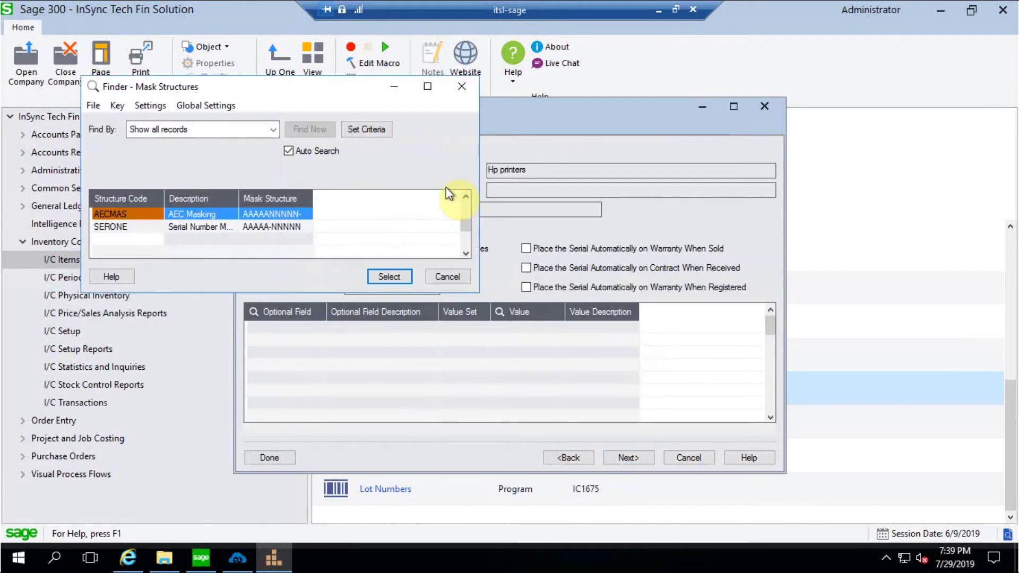
pyautogui.click(383, 275)
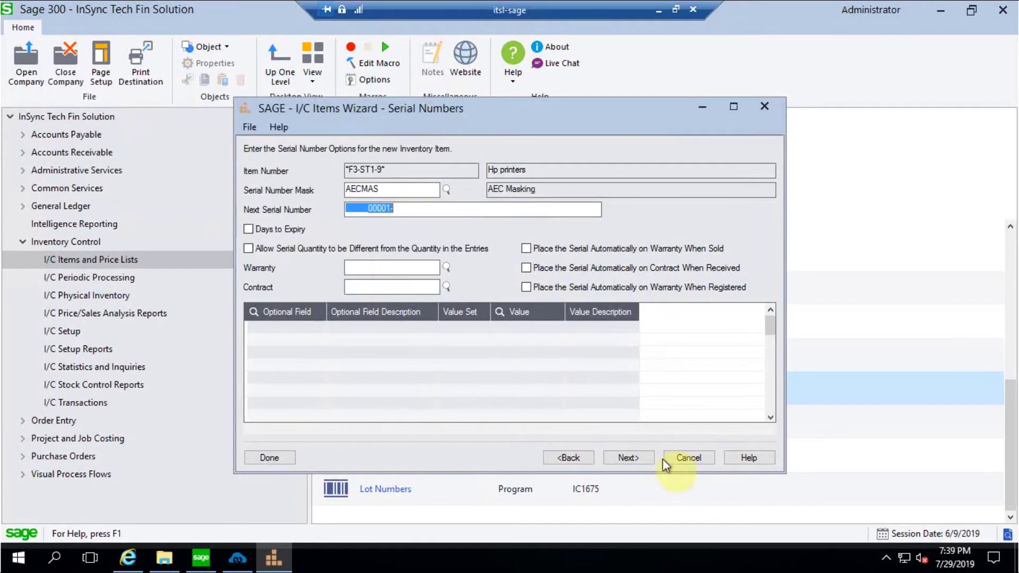
pyautogui.click(623, 458)
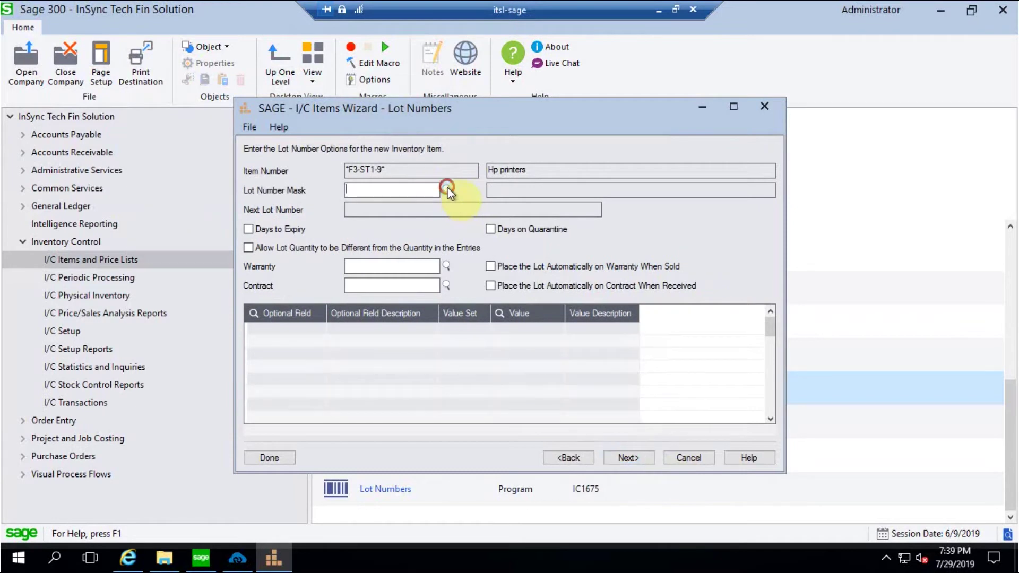
pyautogui.click(446, 189)
pyautogui.click(389, 276)
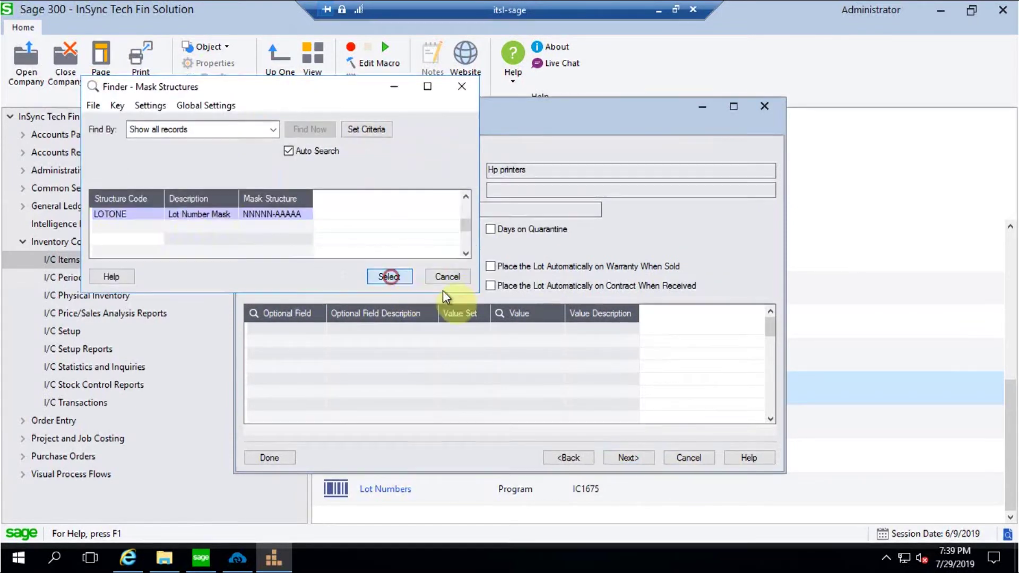
# Skip the location, vendor and pricing pages and finish adding the item
pyautogui.click(623, 458)
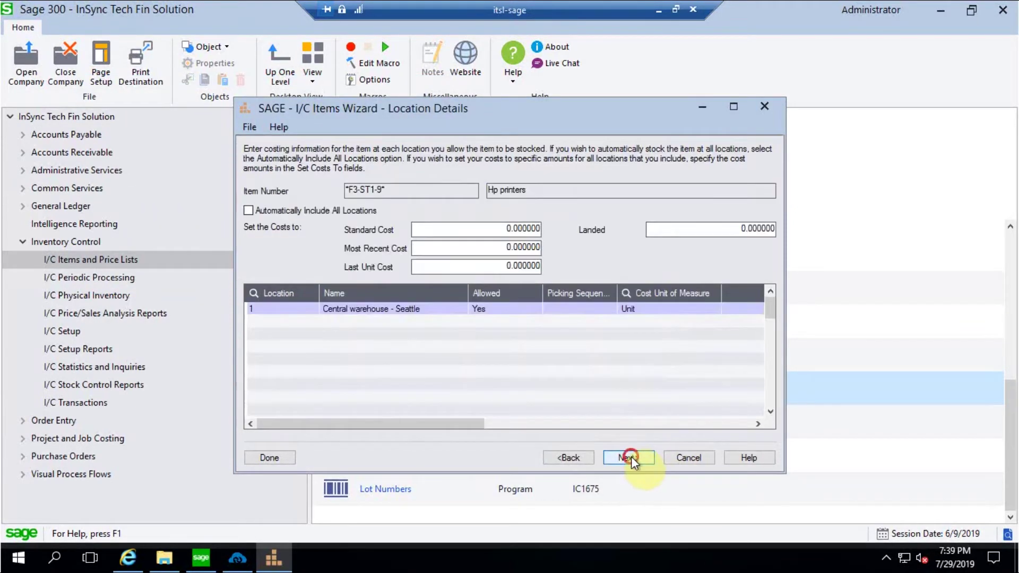
pyautogui.click(631, 458)
pyautogui.click(636, 458)
pyautogui.click(636, 457)
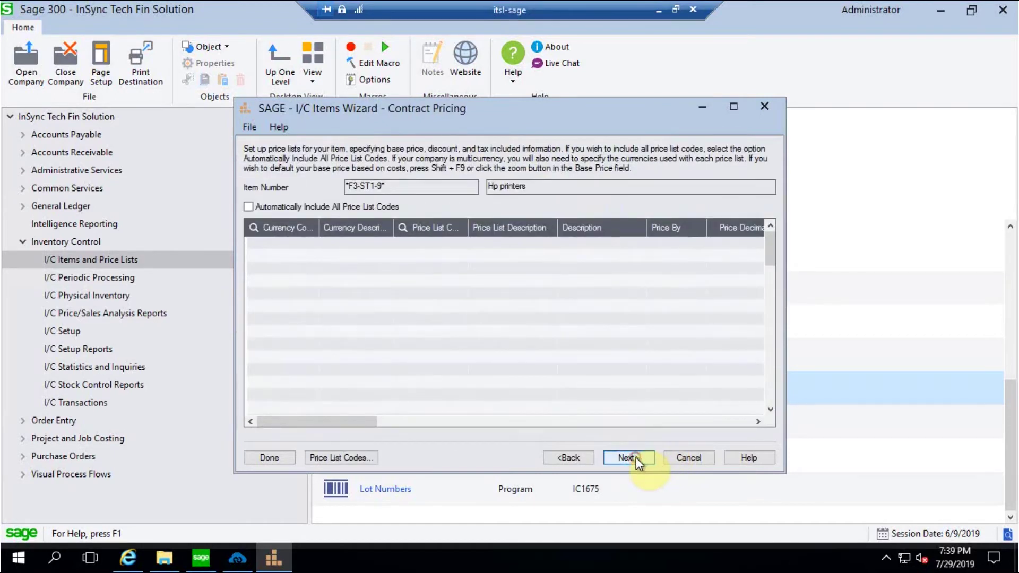
pyautogui.click(635, 458)
pyautogui.click(636, 457)
pyautogui.click(636, 457)
pyautogui.click(700, 457)
pyautogui.click(705, 459)
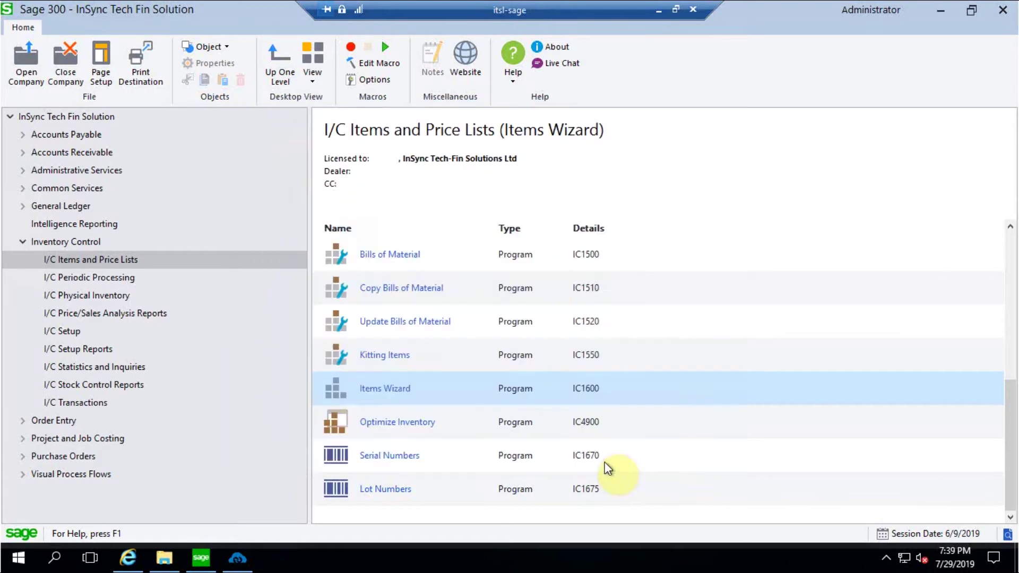
pyautogui.click(240, 560)
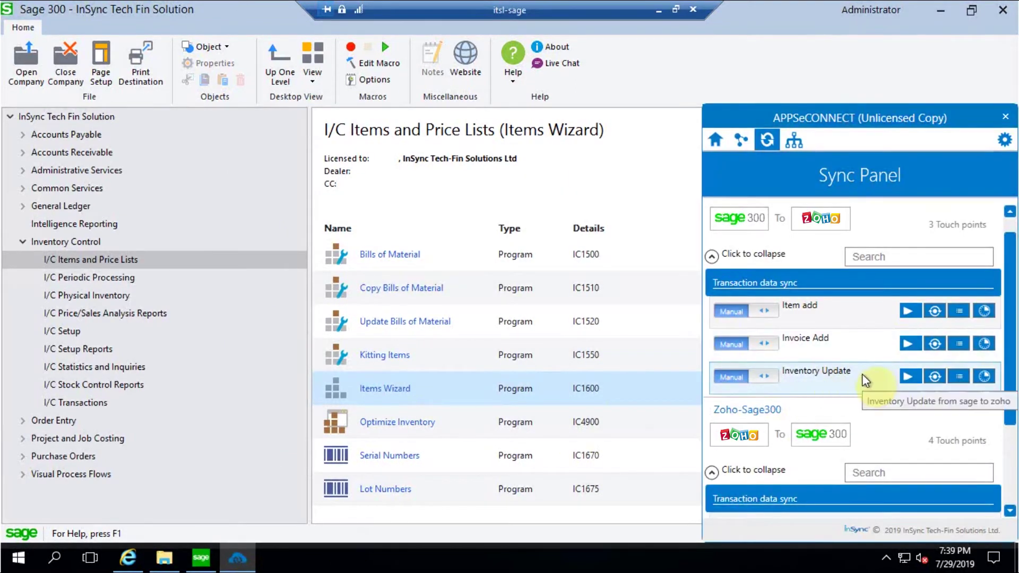
# Run the Sage 300 to Zoho Inventory Update sync and return to Zoho CRM locally
pyautogui.click(908, 378)
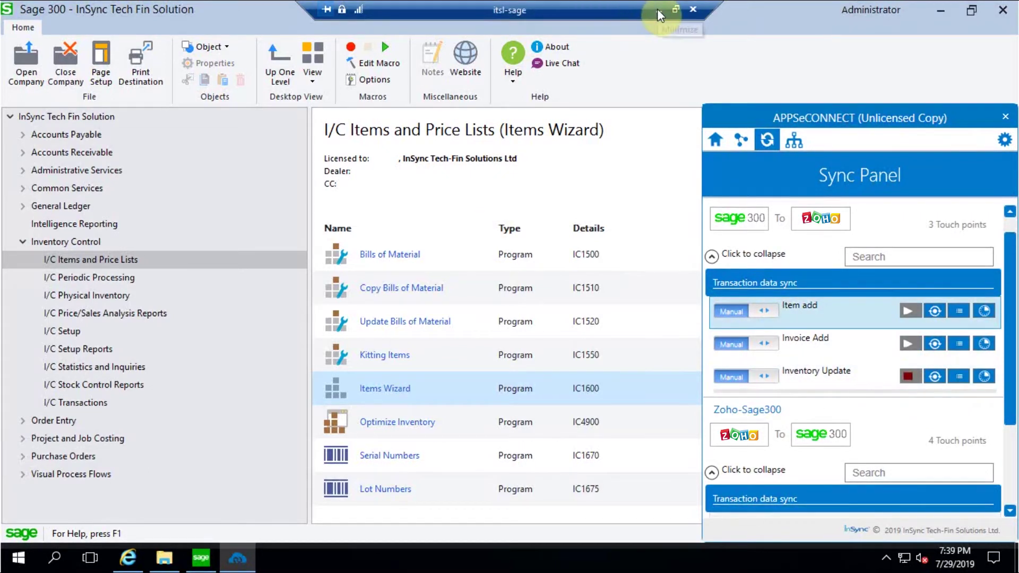
pyautogui.click(658, 10)
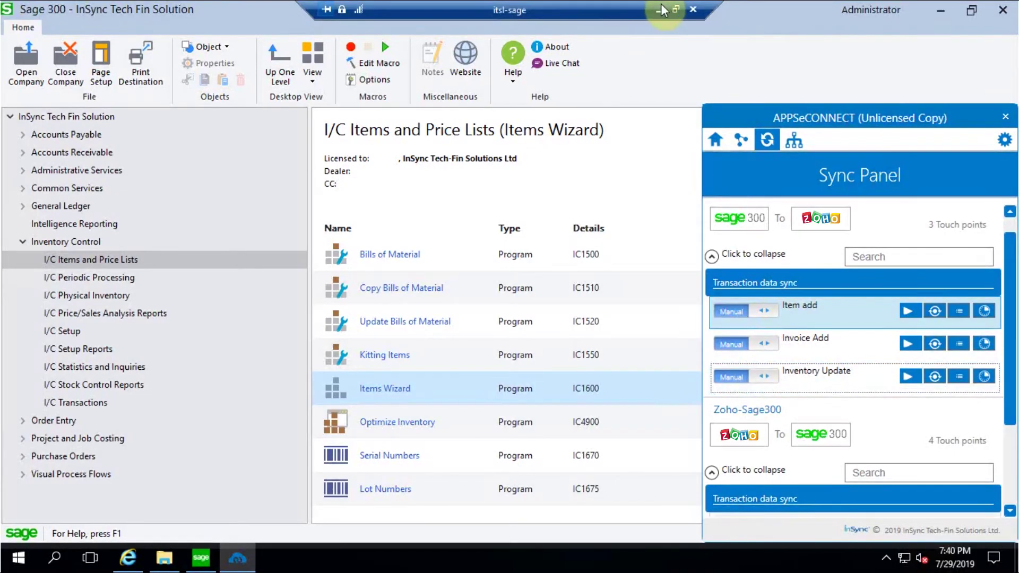
pyautogui.click(662, 10)
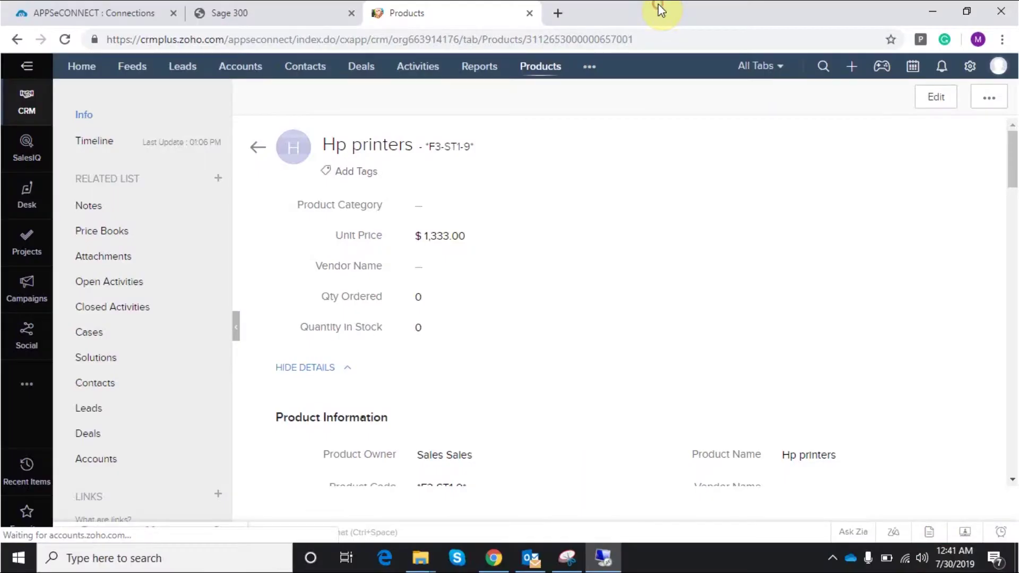
# Reload Hp printers to show Quantity in Stock 100, then start a new Sales Order
pyautogui.click(66, 41)
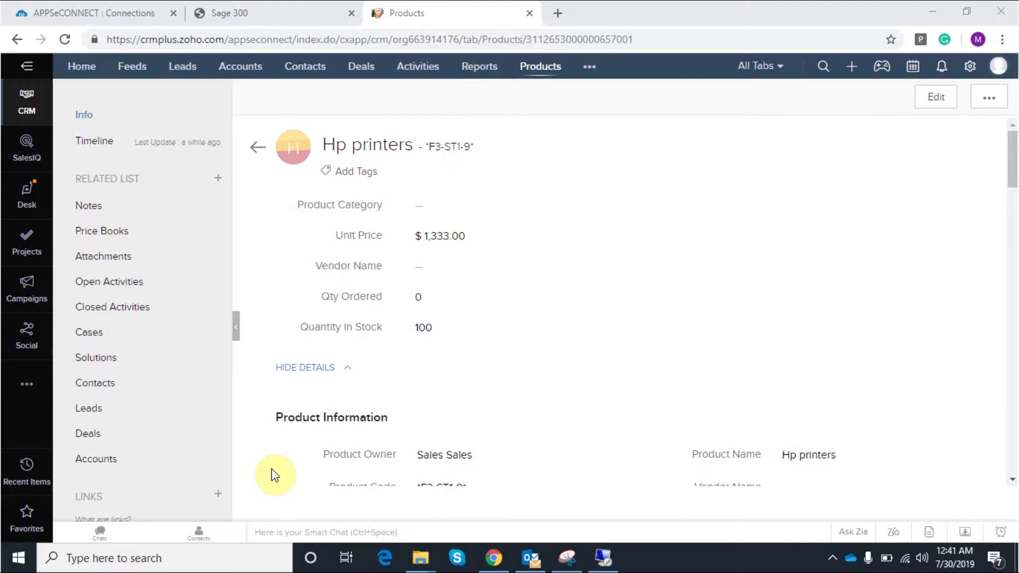
pyautogui.click(852, 67)
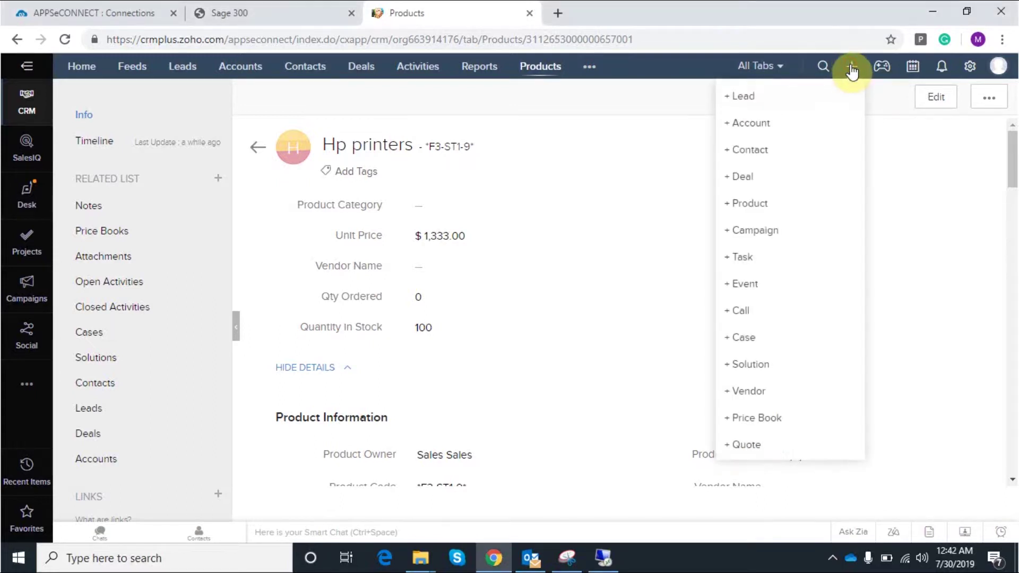
pyautogui.scroll(-2, 781, 385)
pyautogui.click(772, 389)
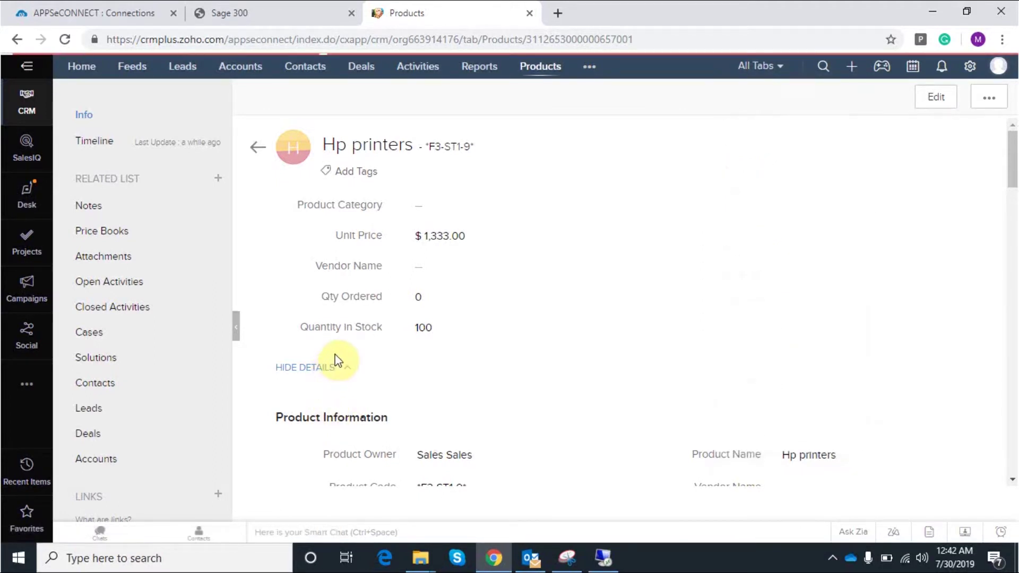
# Enter the subject 'order for printer' and set the order status to Approved
pyautogui.click(319, 253)
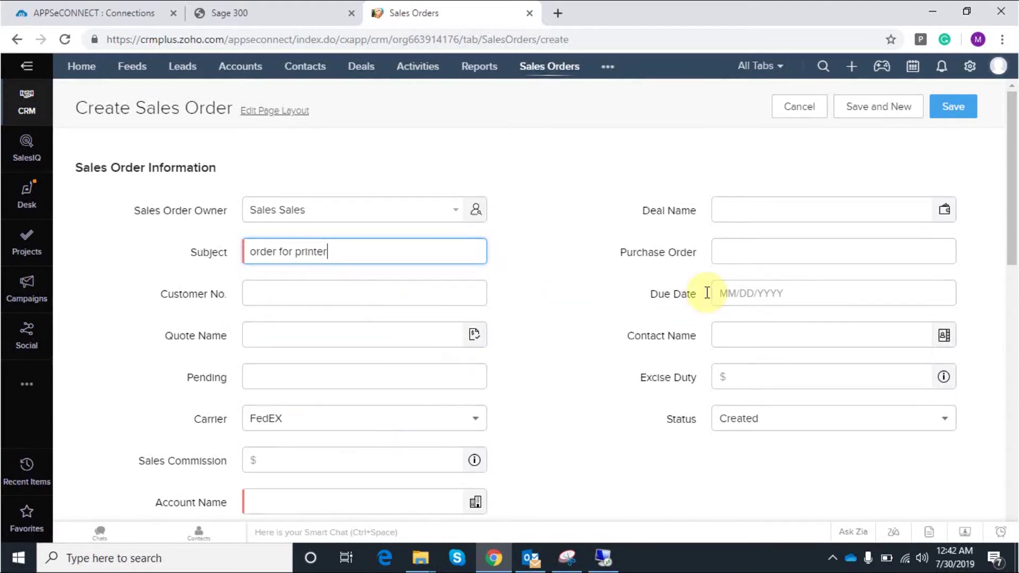
pyautogui.click(780, 204)
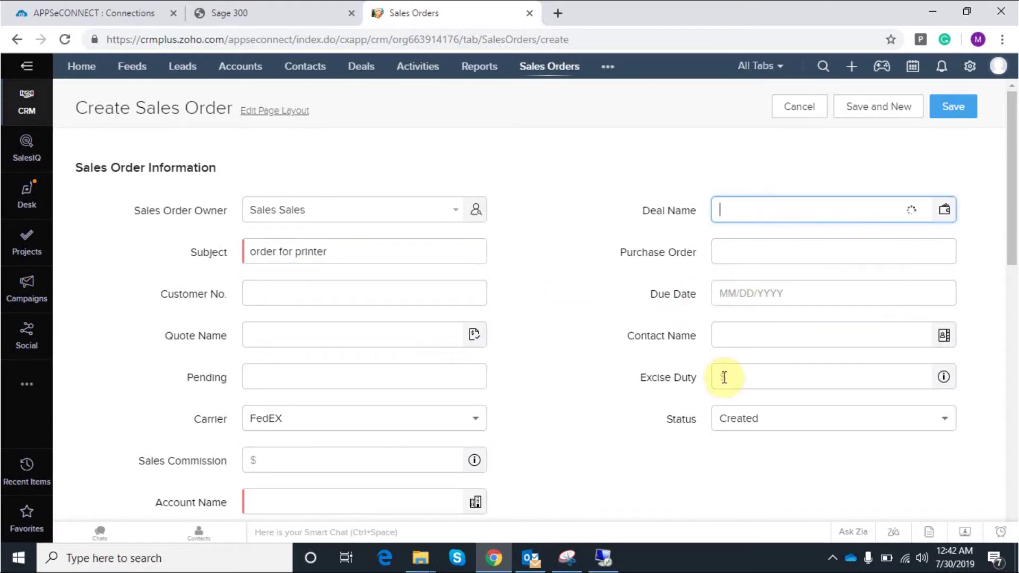
pyautogui.click(779, 416)
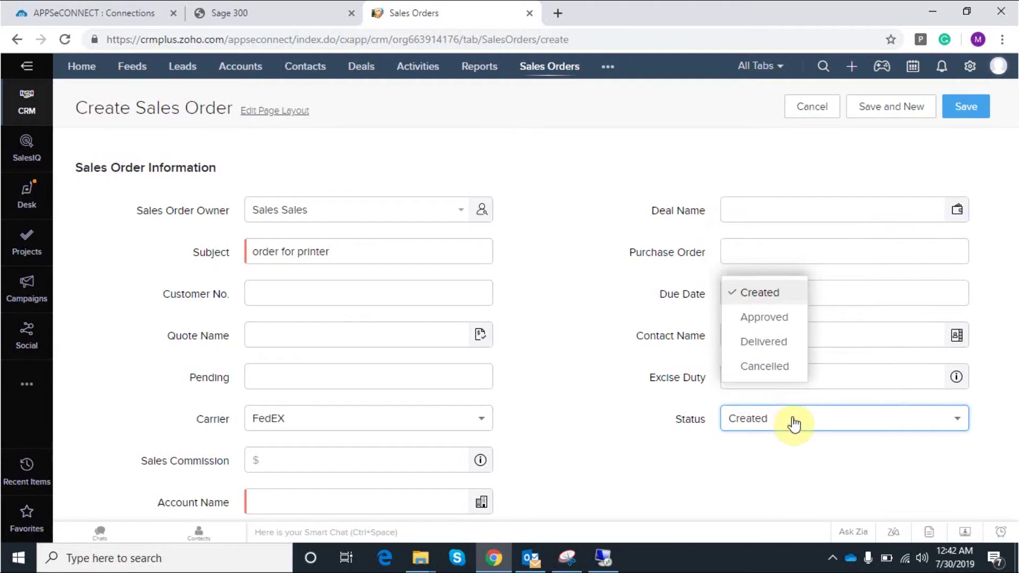
pyautogui.click(770, 322)
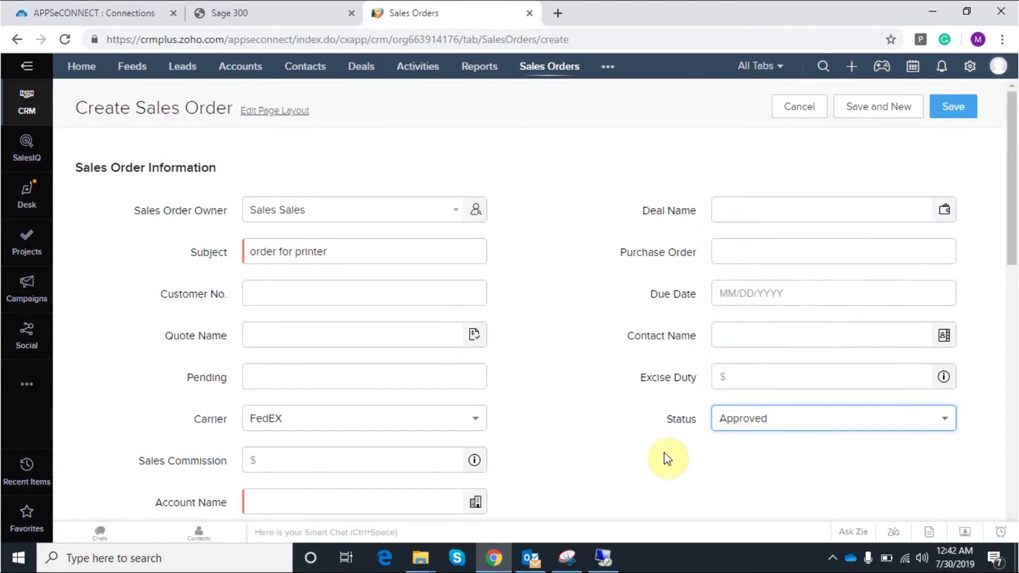
# Choose Arnold Solution as the order's account, filling in its addresses
pyautogui.scroll(-3, 564, 450)
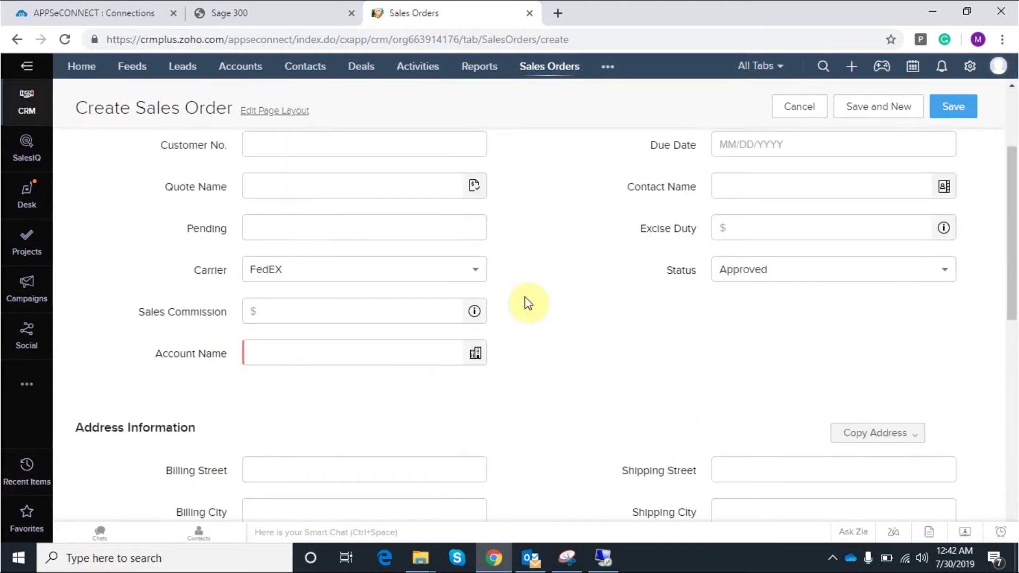
pyautogui.click(301, 357)
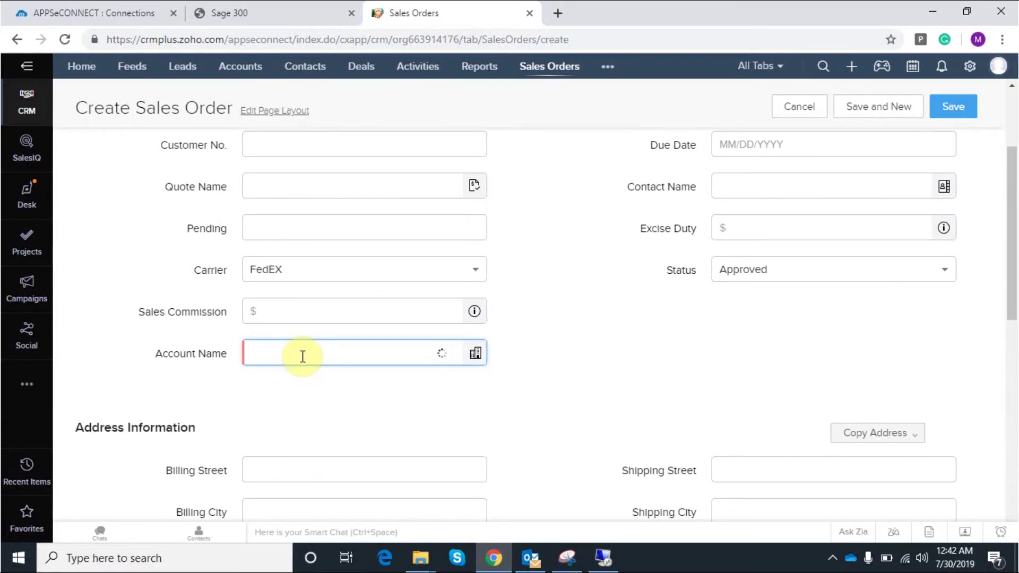
pyautogui.click(335, 152)
pyautogui.click(581, 191)
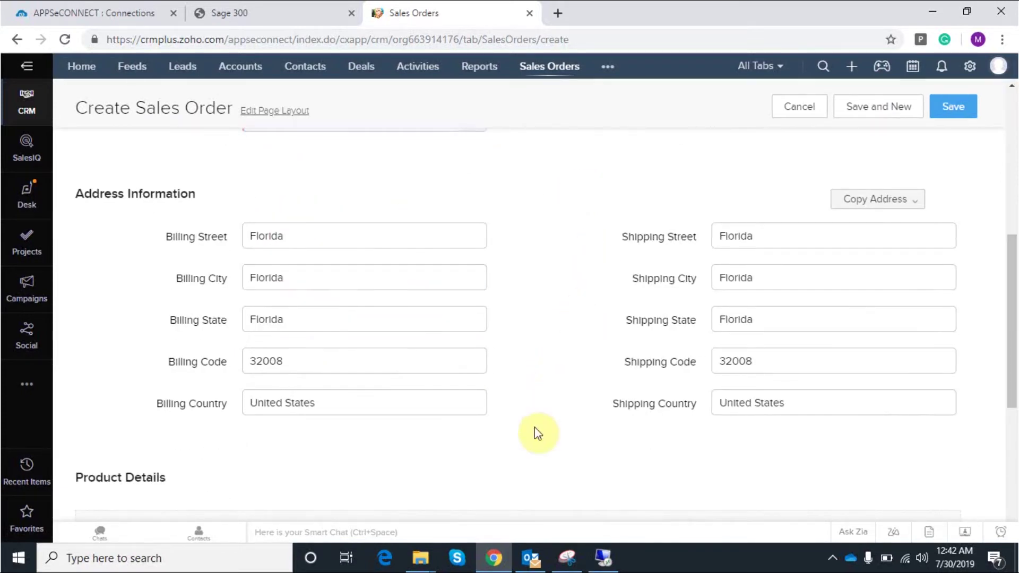
# Set the sales order's due date to August 3, 2019 (08/03/2019)
pyautogui.scroll(3, 464, 385)
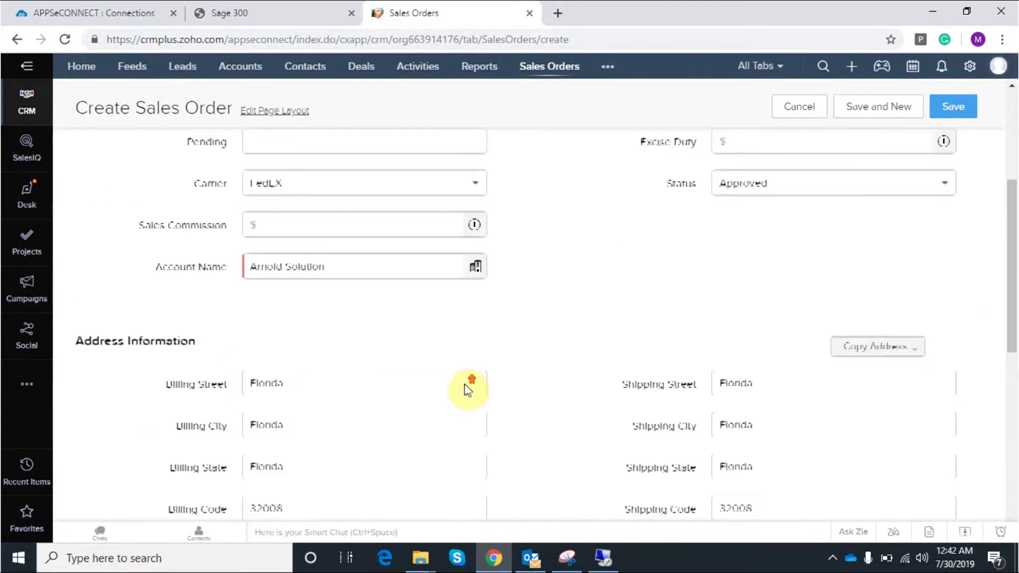
pyautogui.scroll(4, 464, 384)
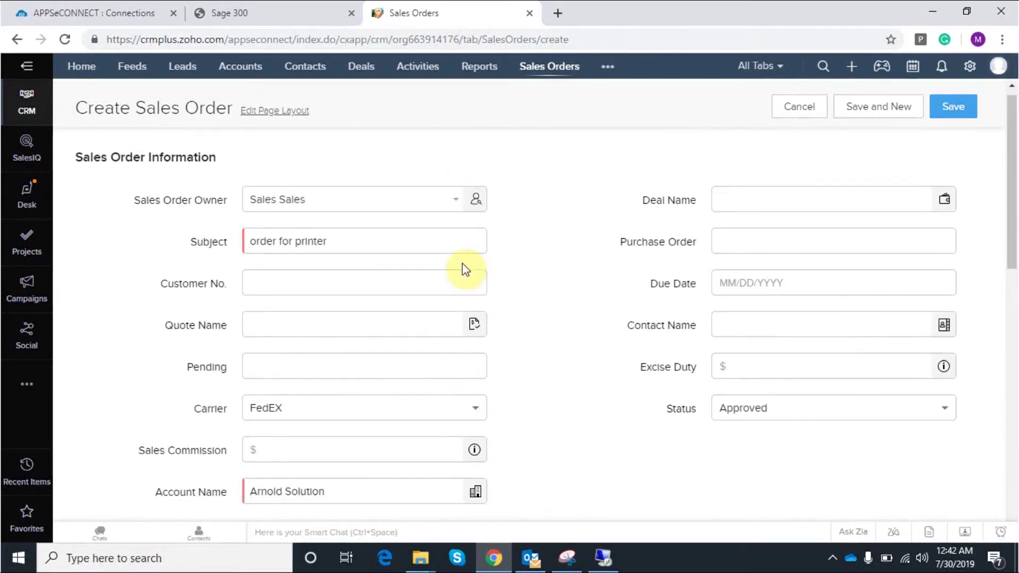
pyautogui.click(776, 280)
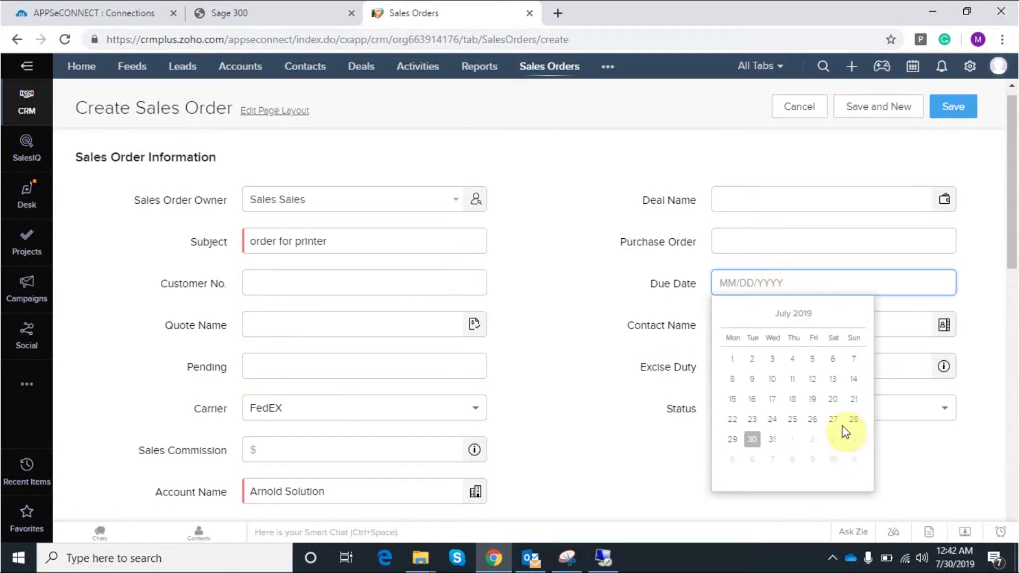
pyautogui.click(841, 458)
pyautogui.click(829, 438)
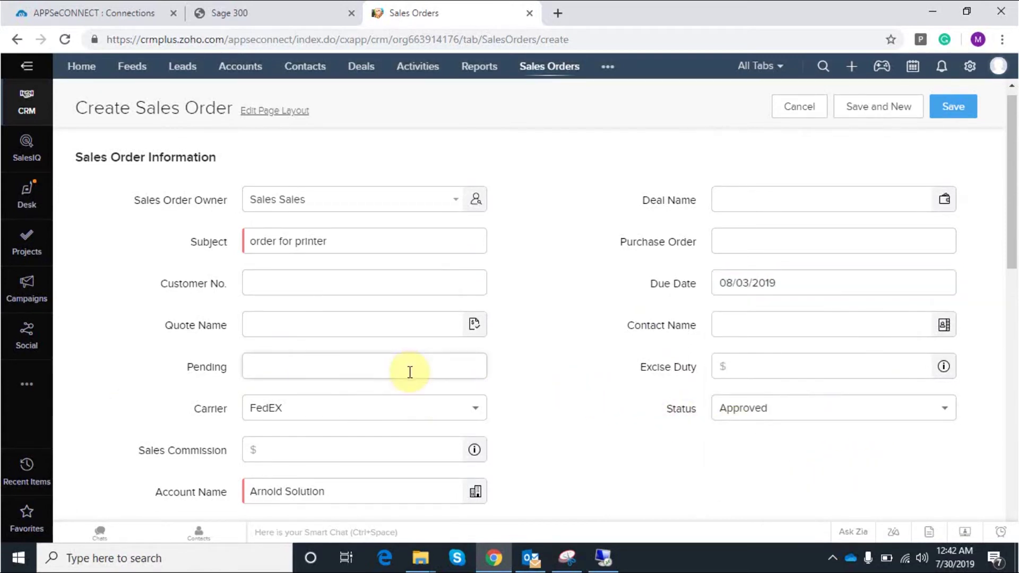
pyautogui.scroll(-6, 416, 389)
pyautogui.scroll(-5, 390, 409)
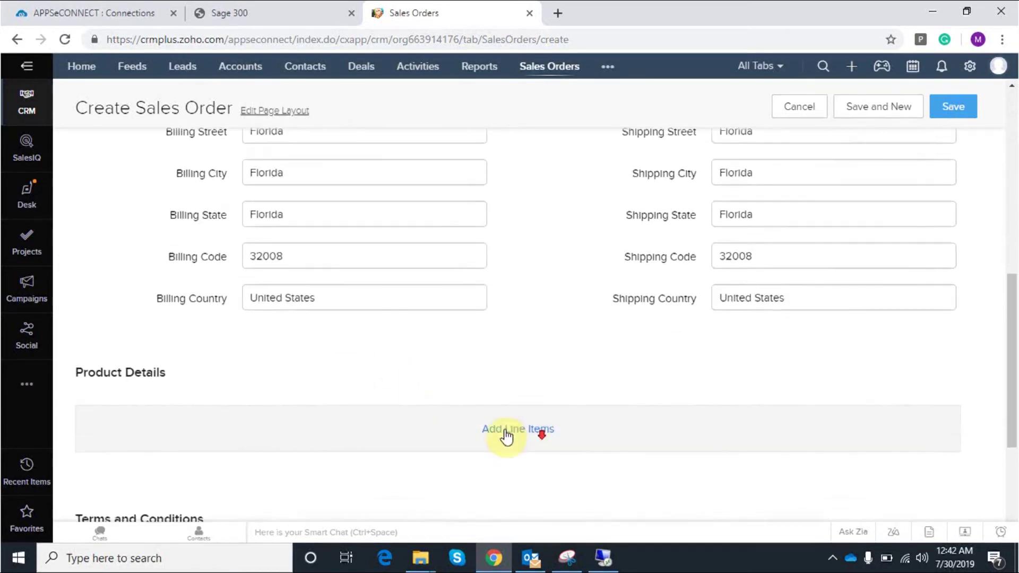
pyautogui.click(531, 384)
# Add one unit of Hp printers as a line item on the order
pyautogui.click(463, 167)
pyautogui.write('Hp')
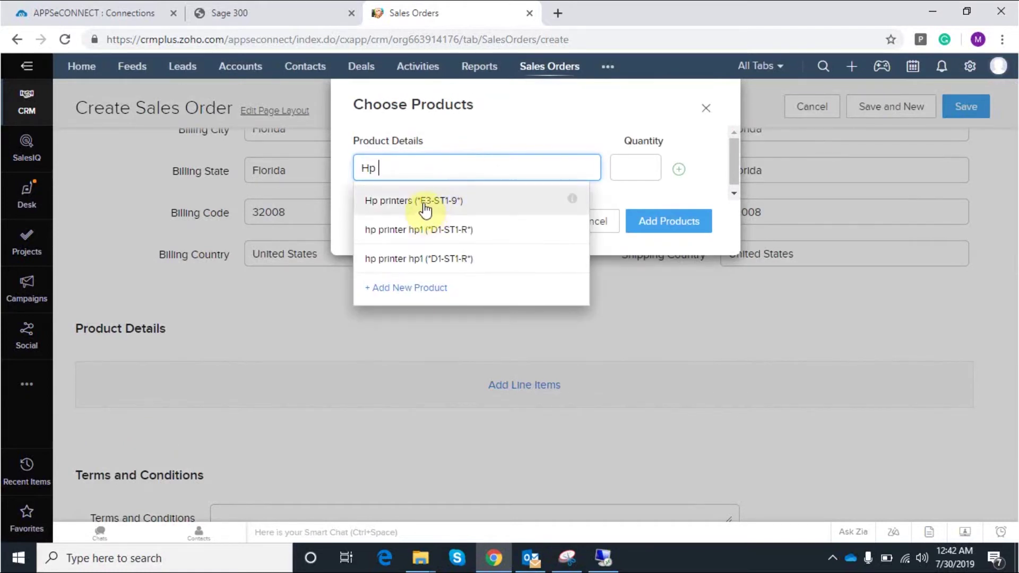
pyautogui.click(426, 202)
pyautogui.click(636, 181)
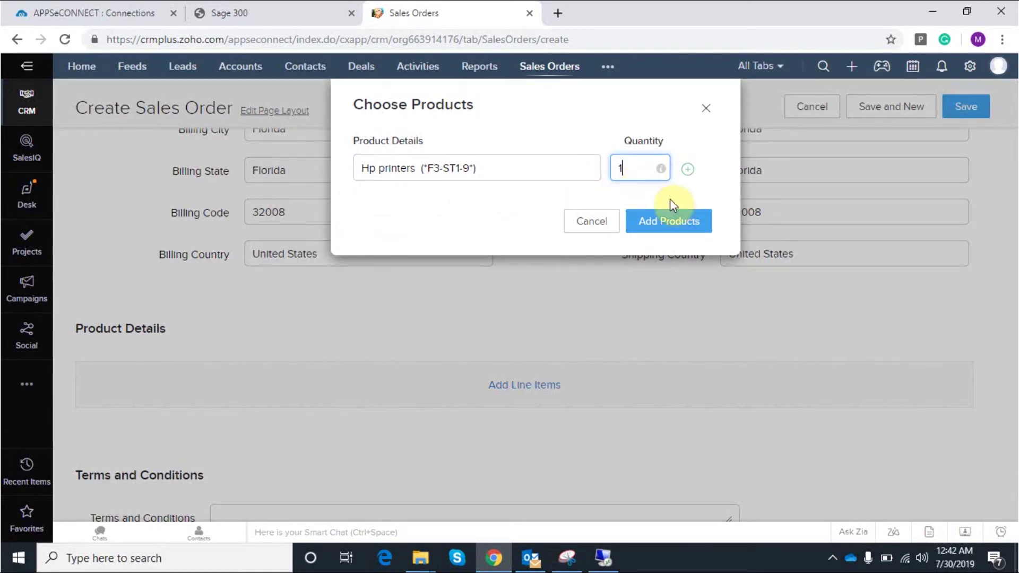
pyautogui.click(657, 228)
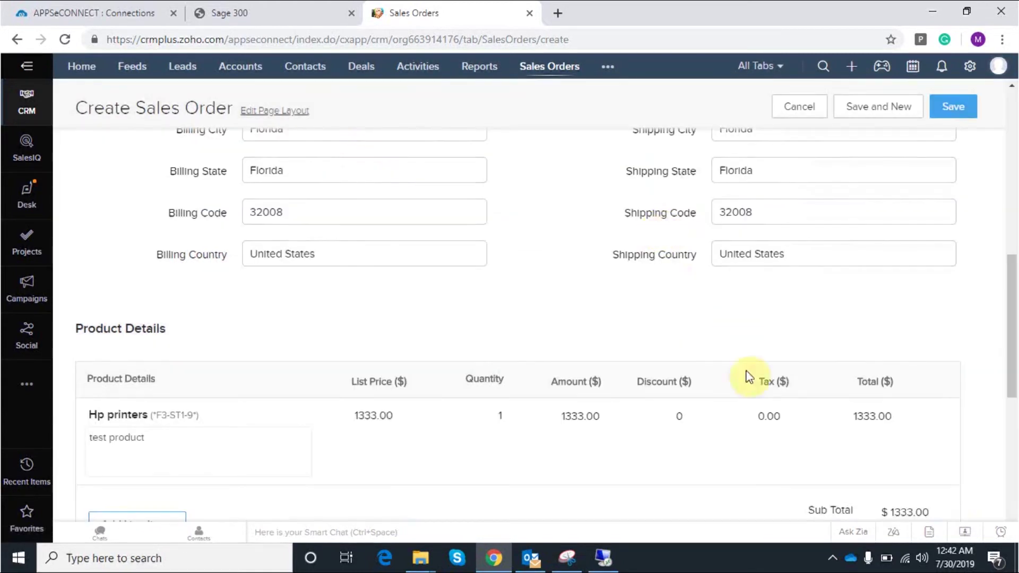
# Give the line a 10% discount (133.30), totalling 1199.70, and save the order
pyautogui.click(691, 417)
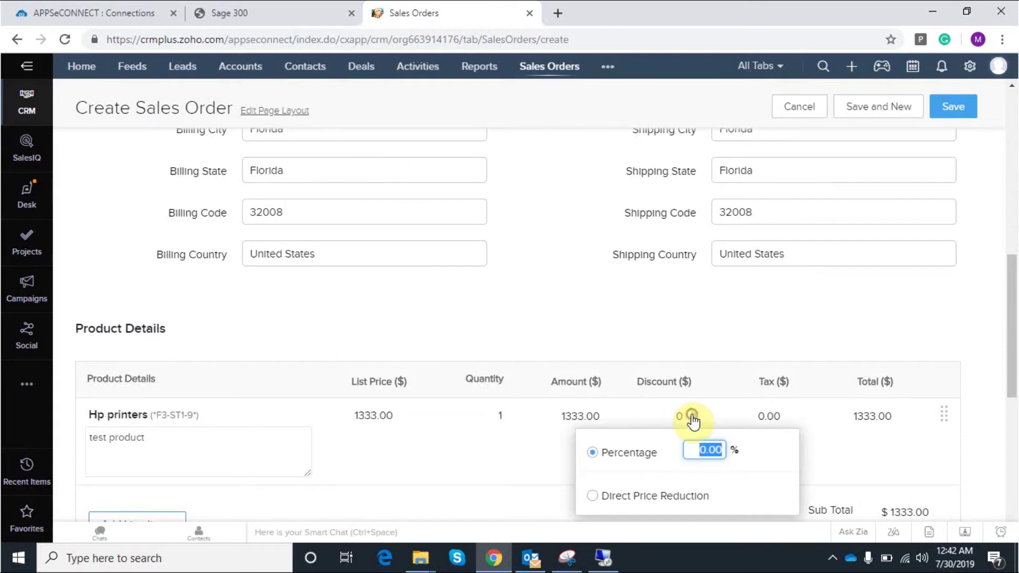
pyautogui.write('133.30')
pyautogui.click(896, 454)
pyautogui.moveTo(1012, 380); pyautogui.dragTo(1012, 415)
pyautogui.scroll(-2, 690, 339)
pyautogui.scroll(-2, 856, 346)
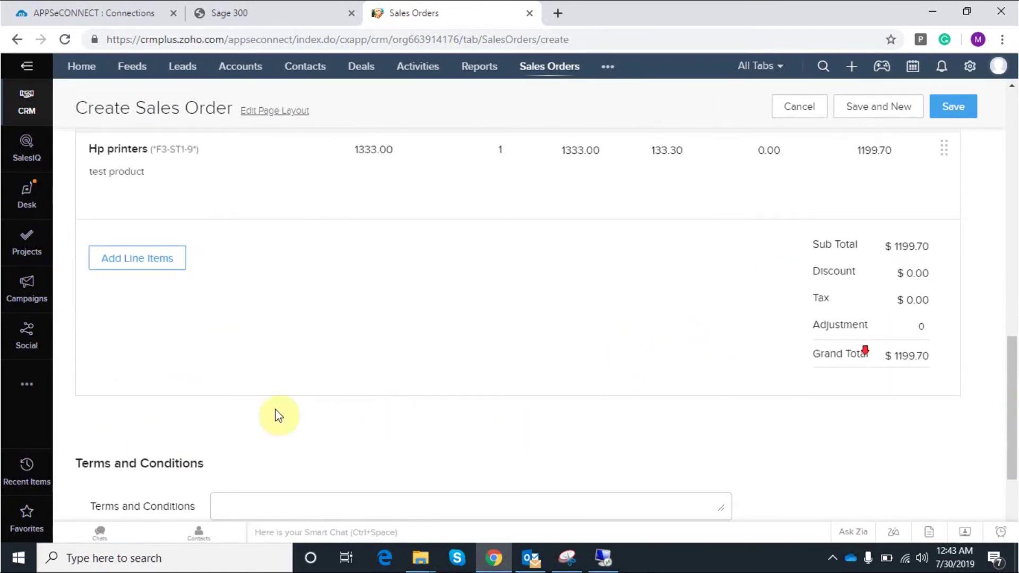
pyautogui.click(954, 110)
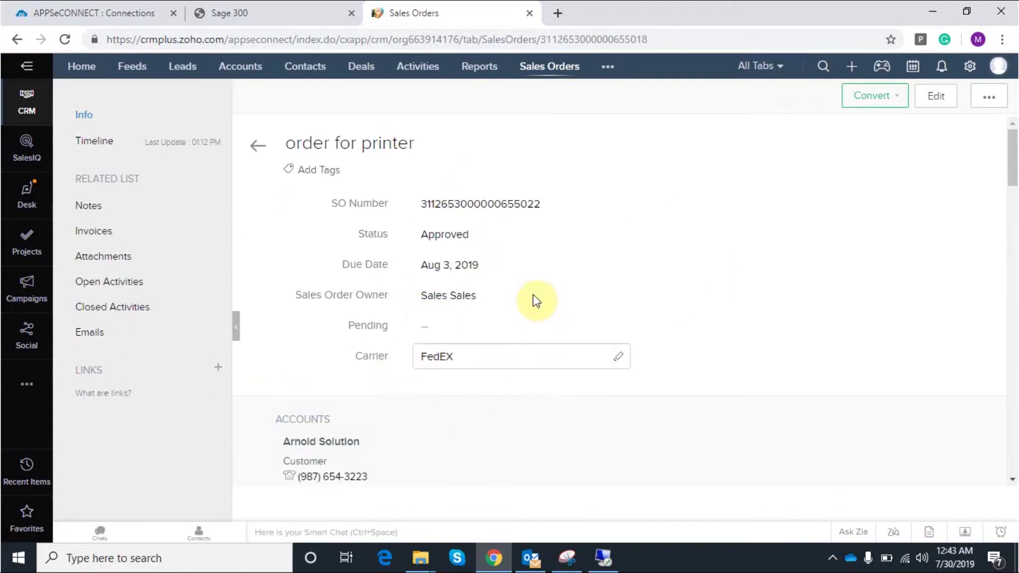
pyautogui.click(605, 559)
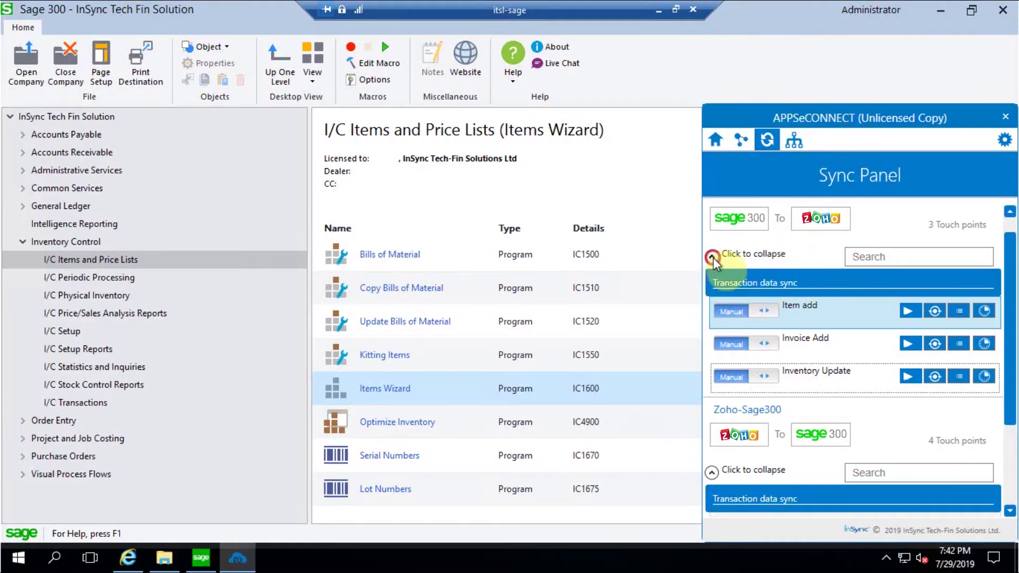
# Run the Zoho-to-Sage 300 SalesOrder Add sync, then return to Zoho CRM
pyautogui.click(713, 257)
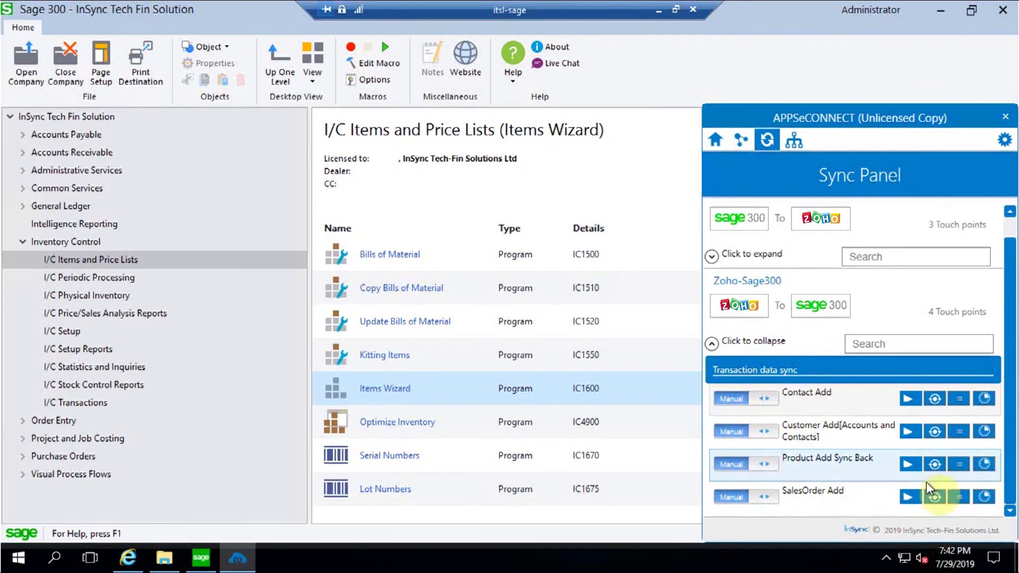
pyautogui.click(907, 497)
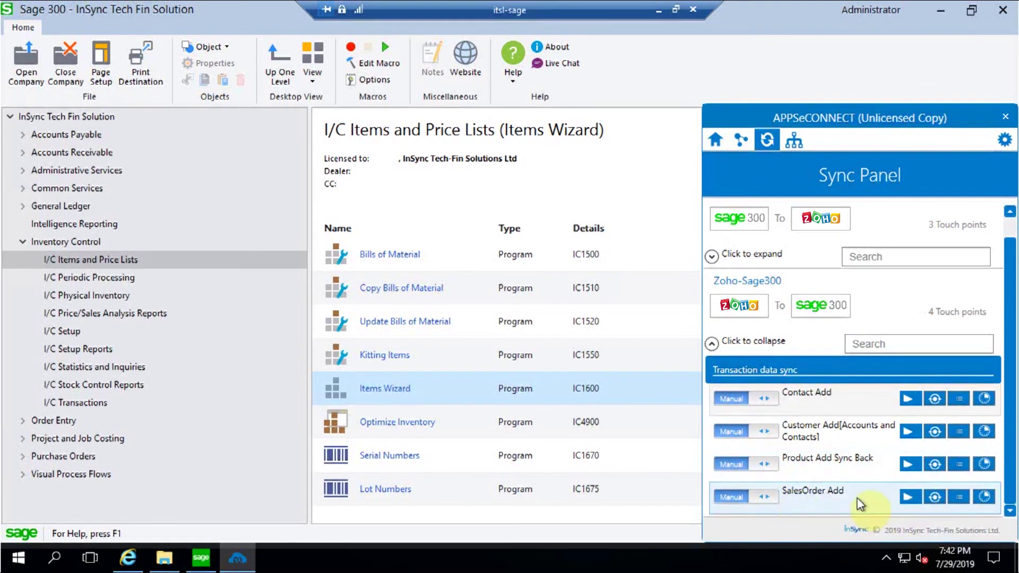
pyautogui.click(908, 498)
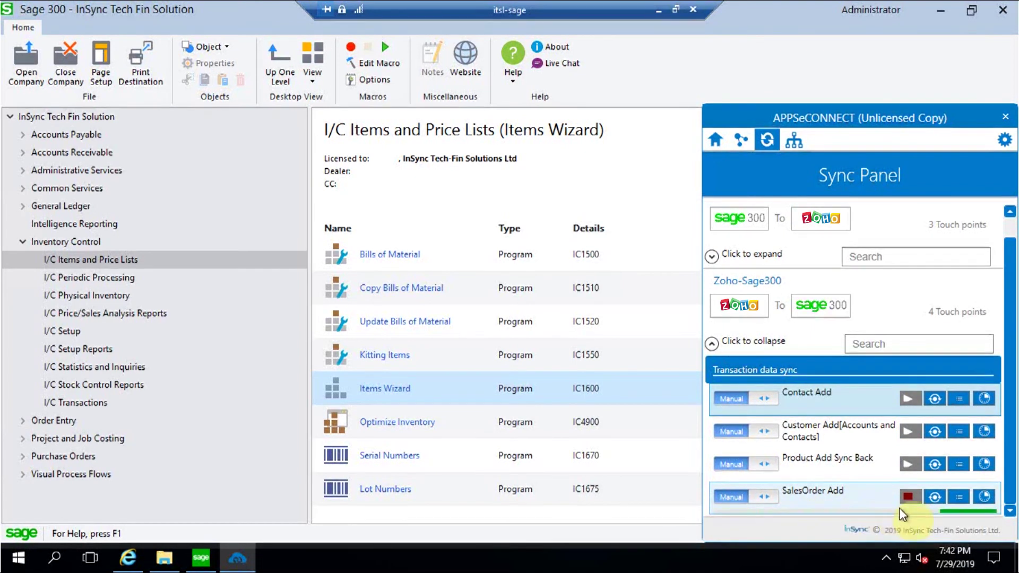
pyautogui.click(658, 10)
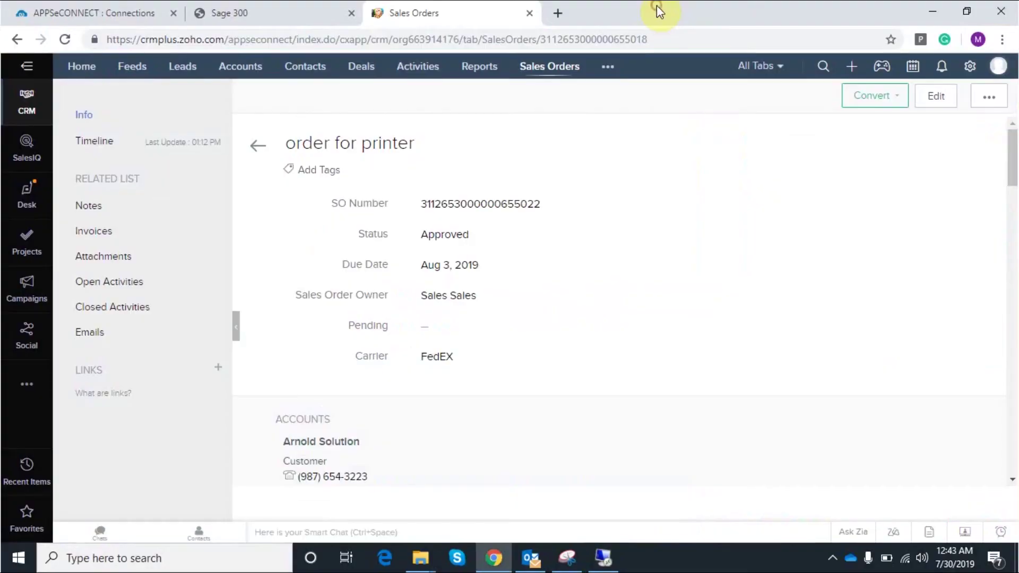
# Open Sage 300's O/E Order Entry screen and its Order Number finder
pyautogui.click(265, 8)
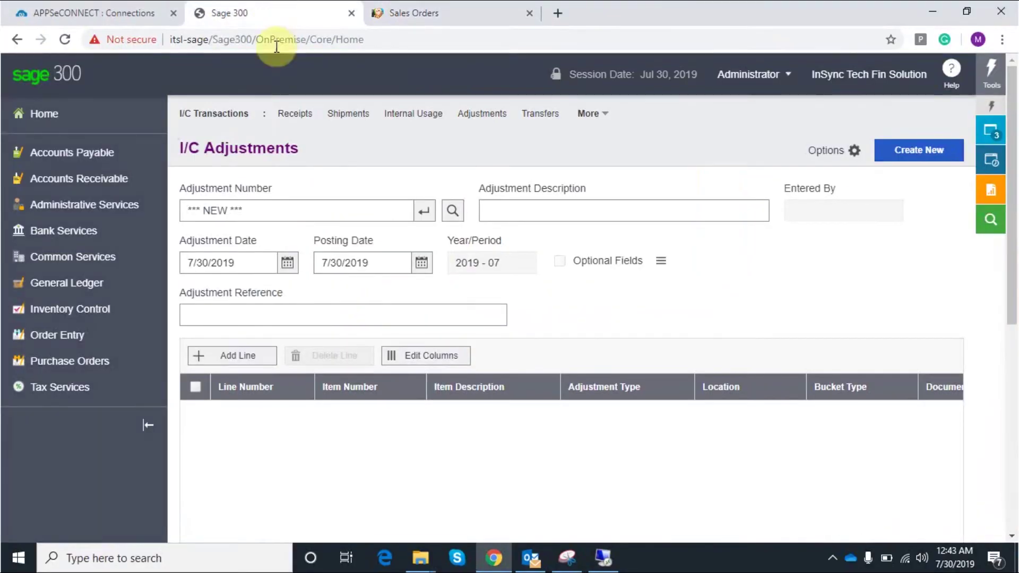
pyautogui.click(96, 345)
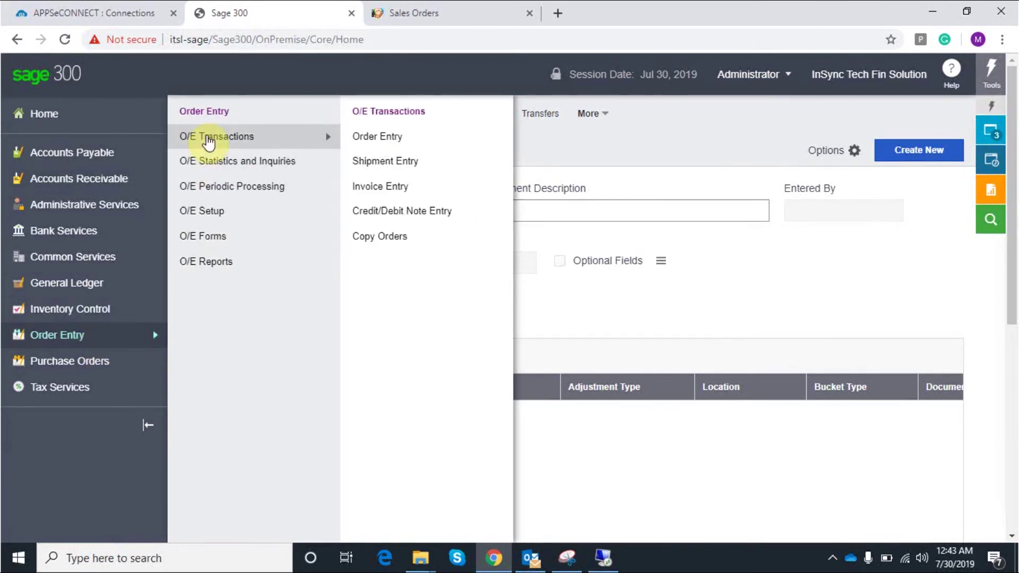
pyautogui.click(392, 134)
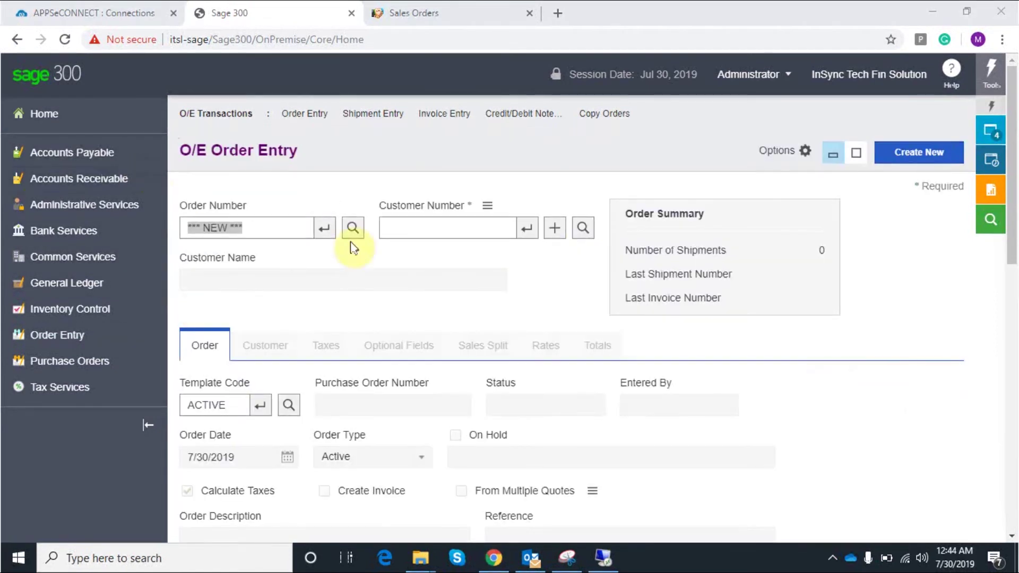
pyautogui.click(362, 228)
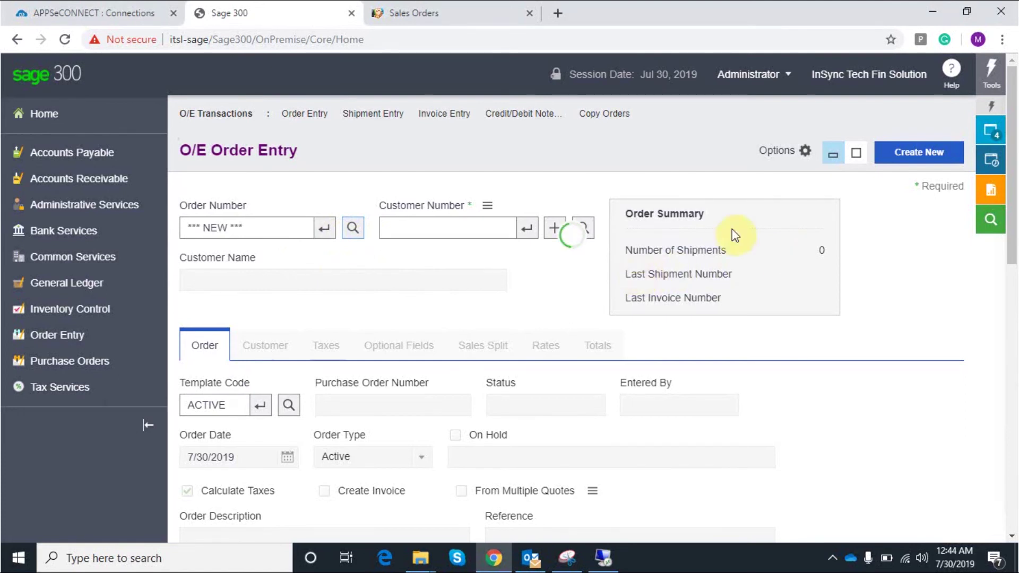
# Search orders by Order Number and load the Zoho-synced order dated 7/29/2019
pyautogui.click(427, 191)
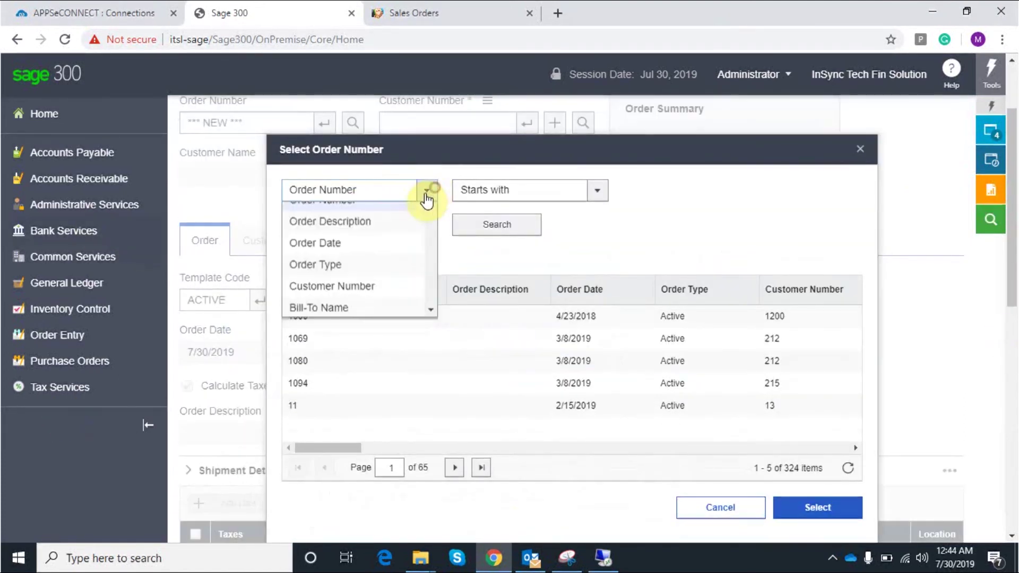
pyautogui.scroll(-4, 412, 311)
pyautogui.scroll(1, 412, 313)
pyautogui.scroll(-5, 403, 326)
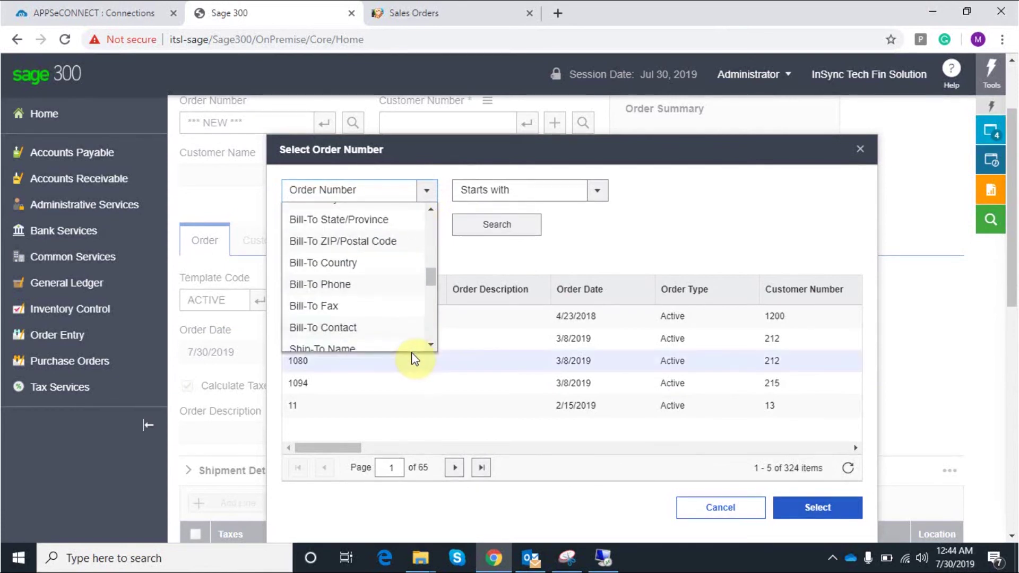
pyautogui.scroll(8, 414, 345)
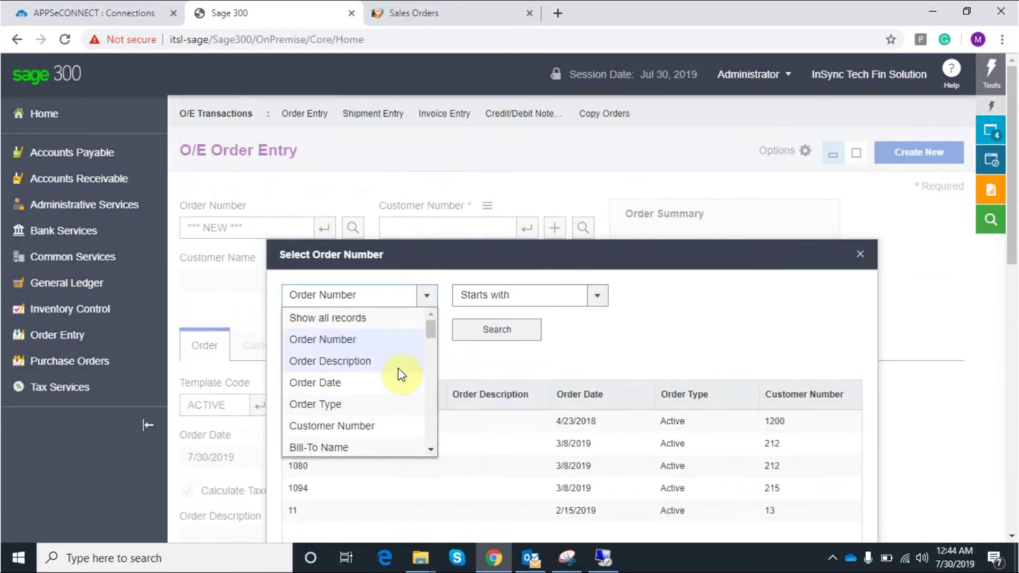
pyautogui.click(339, 425)
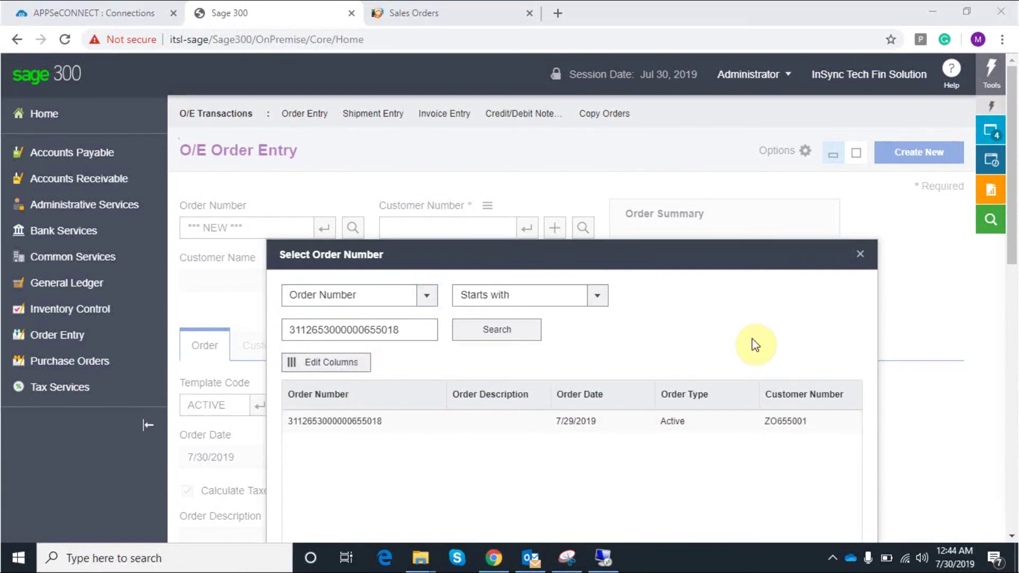
pyautogui.scroll(-2, 703, 256)
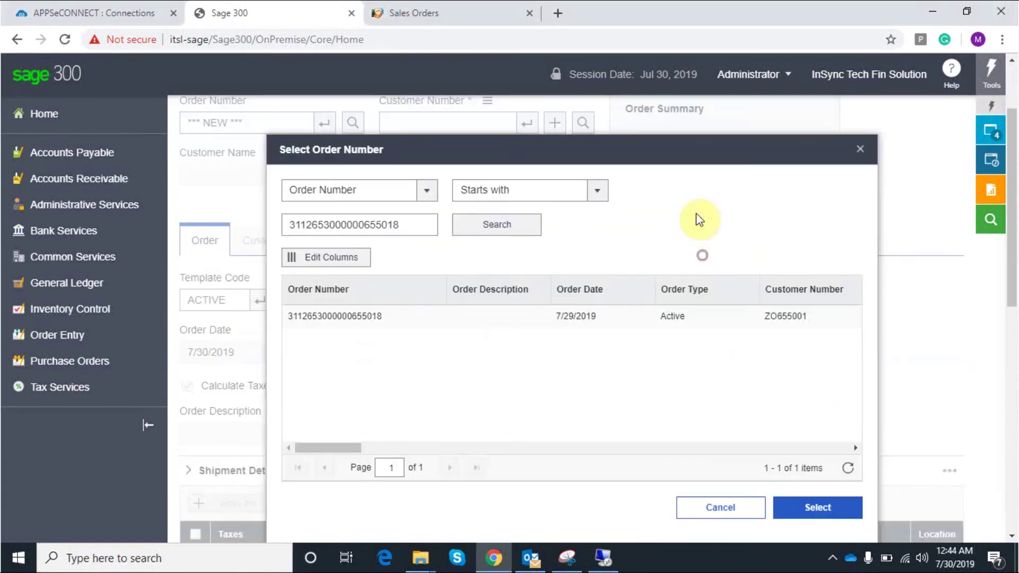
pyautogui.click(366, 318)
pyautogui.click(815, 505)
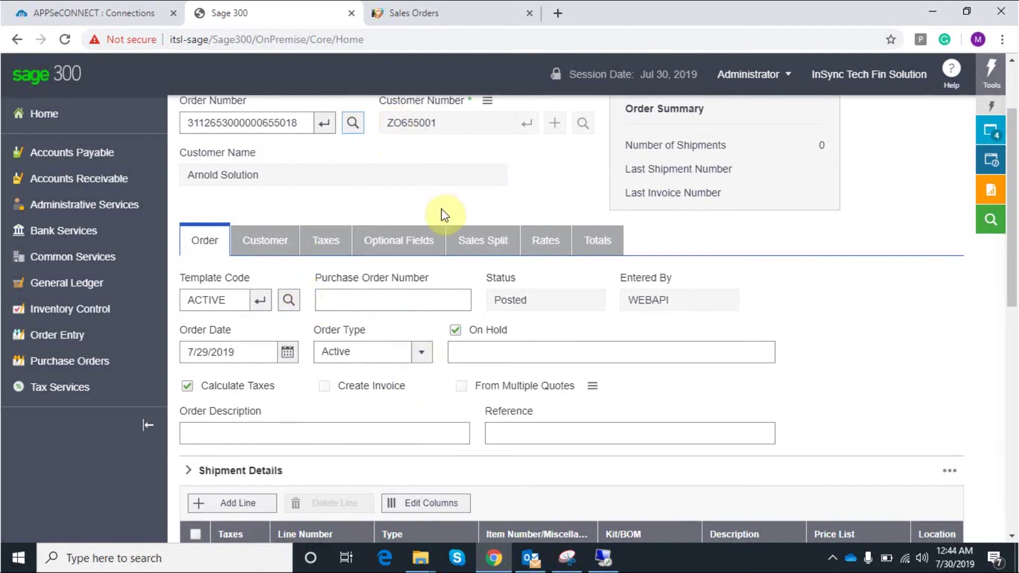
# Check the Hp printers line: quantity 1, price 1,333.00, 10% discount, total 1,199.70
pyautogui.scroll(-4, 605, 347)
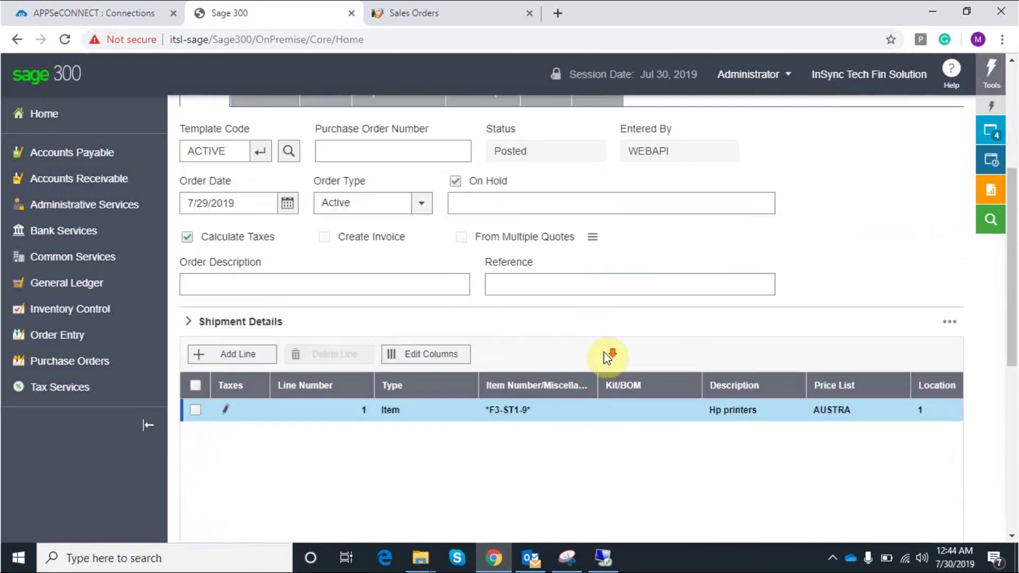
pyautogui.scroll(-3, 599, 439)
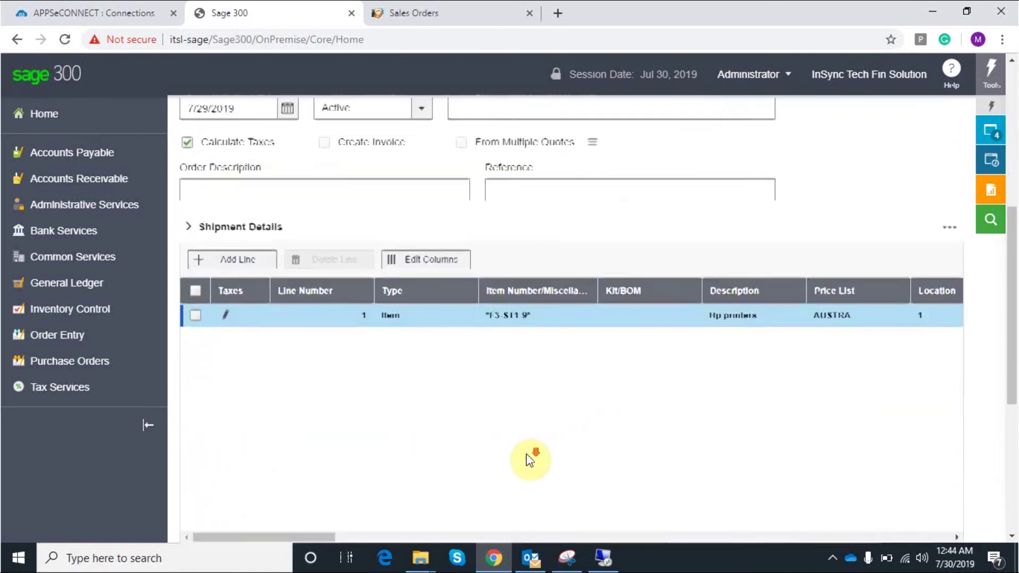
pyautogui.moveTo(325, 409); pyautogui.dragTo(650, 425)
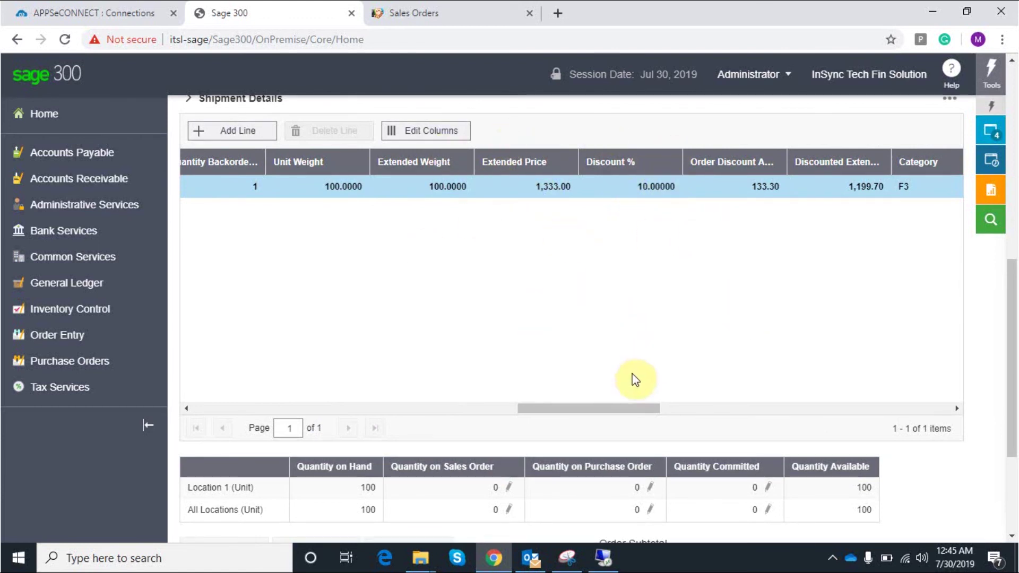
pyautogui.scroll(7, 526, 300)
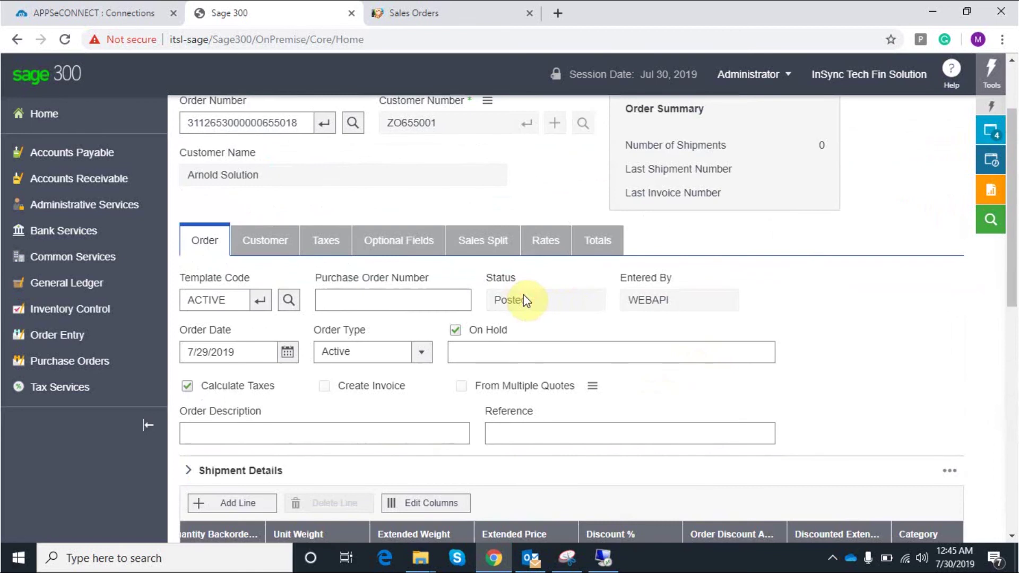